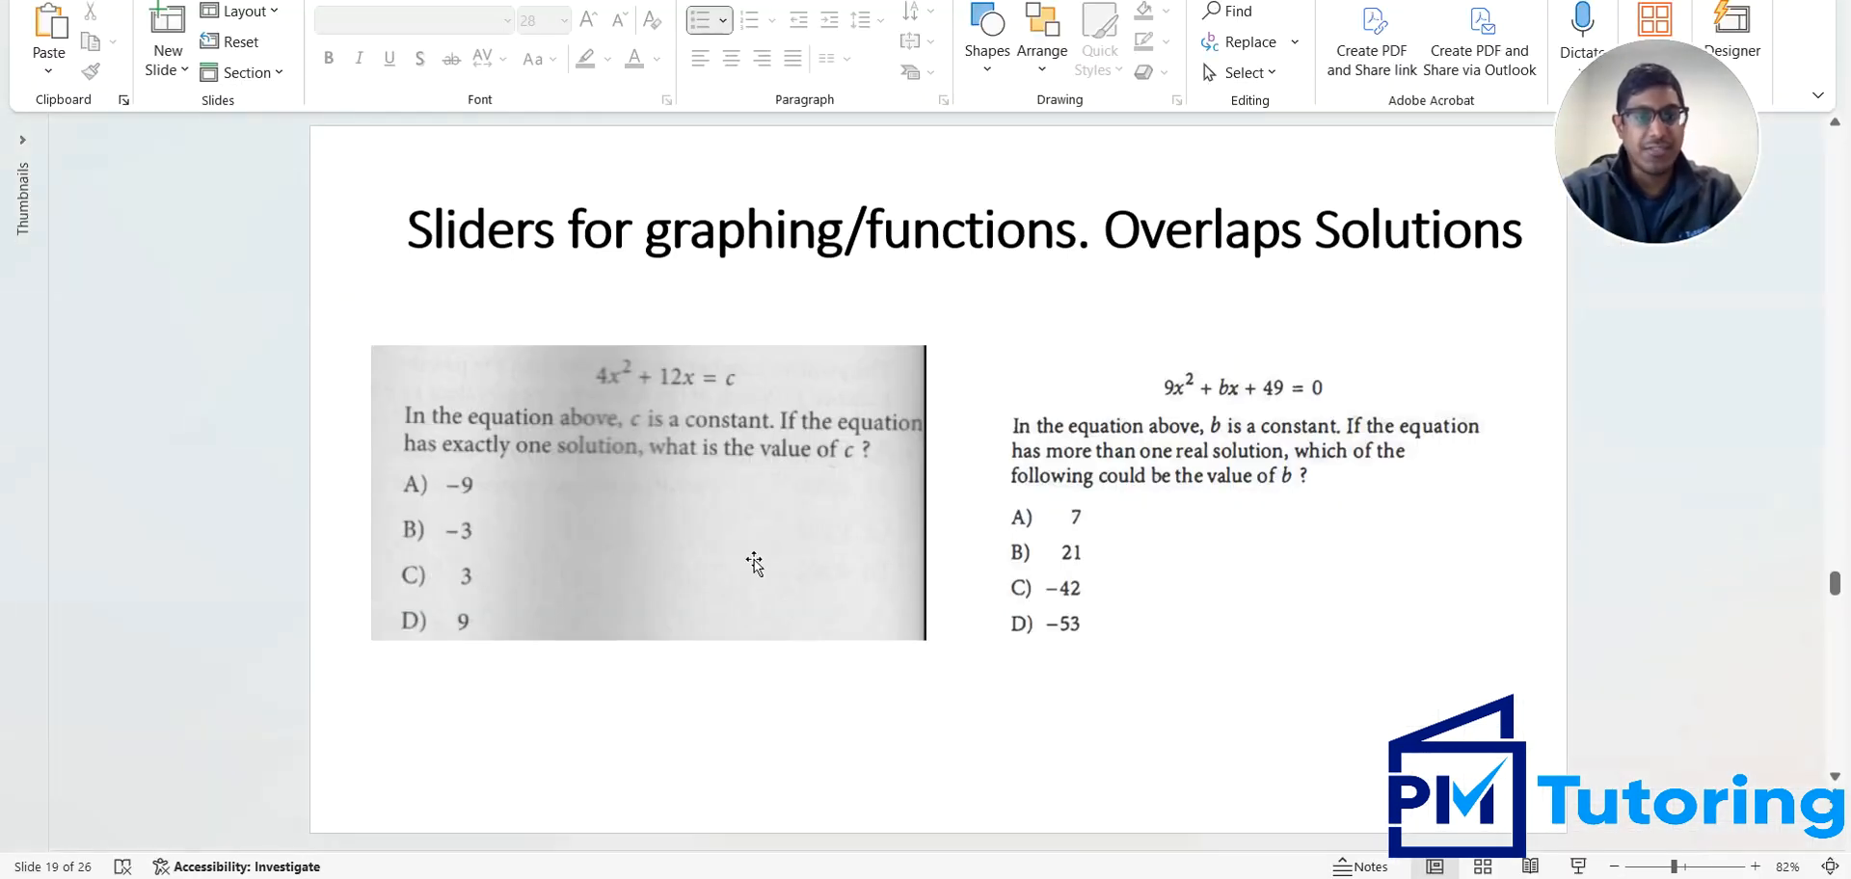
Switch to the Desmos graphing calculator and clear the y = c expression below 4x² + 12x
left_click(1087, 877)
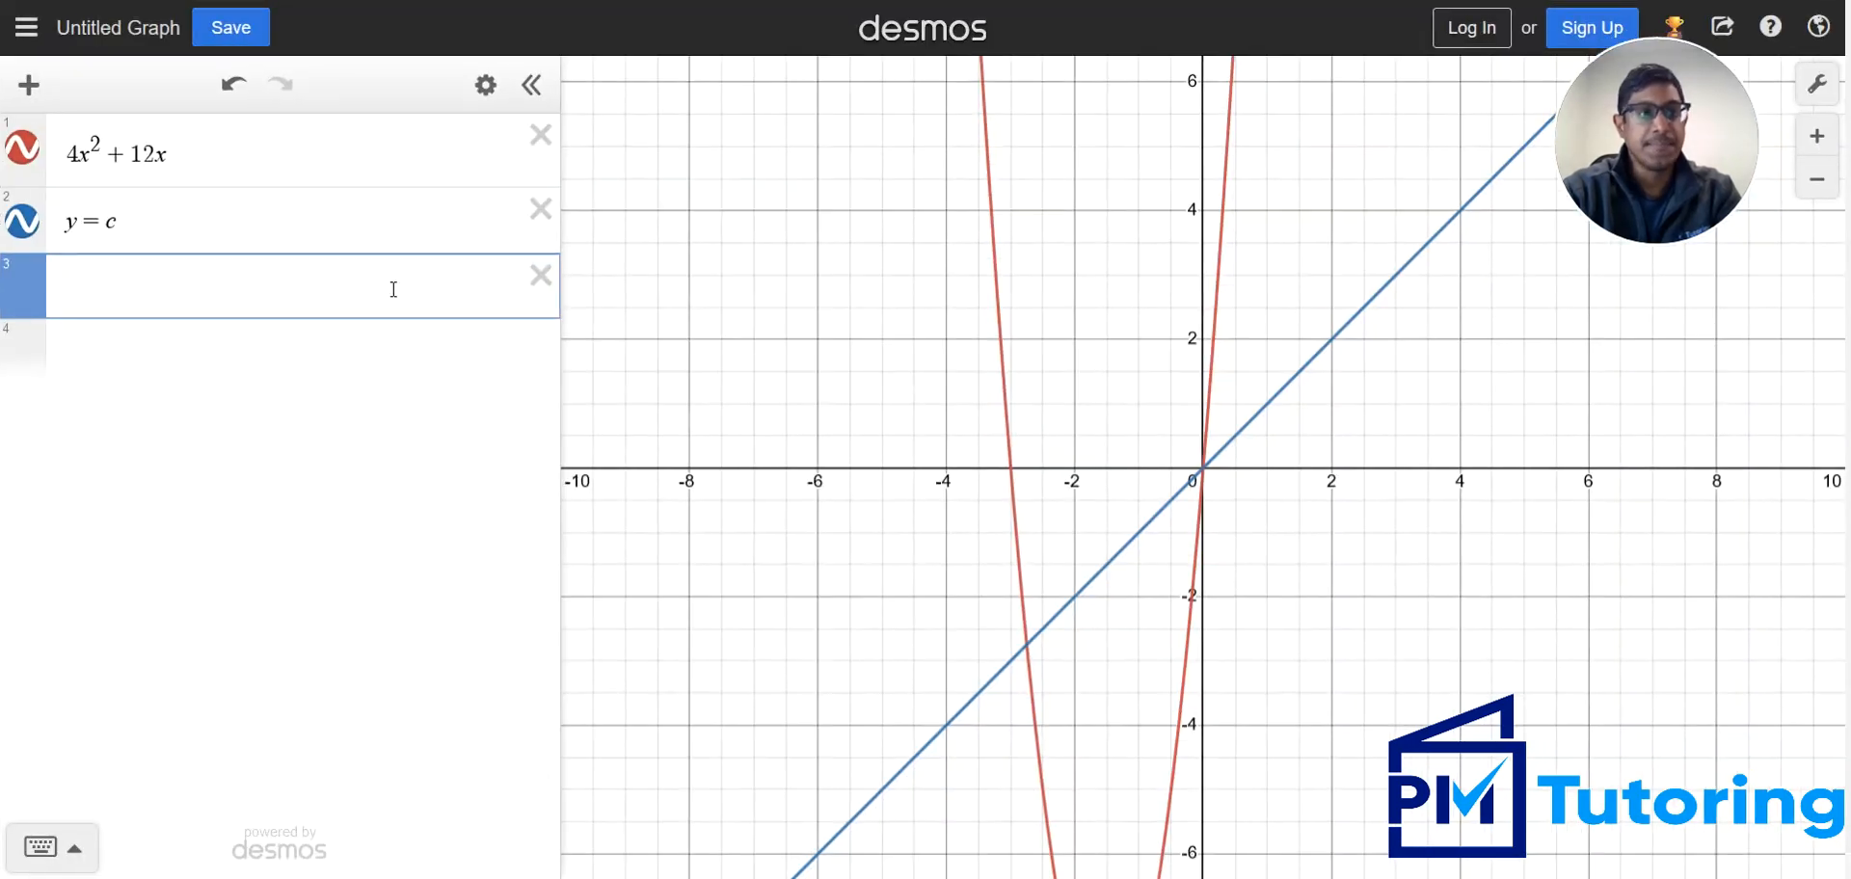
left_click(286, 230)
key("Return")
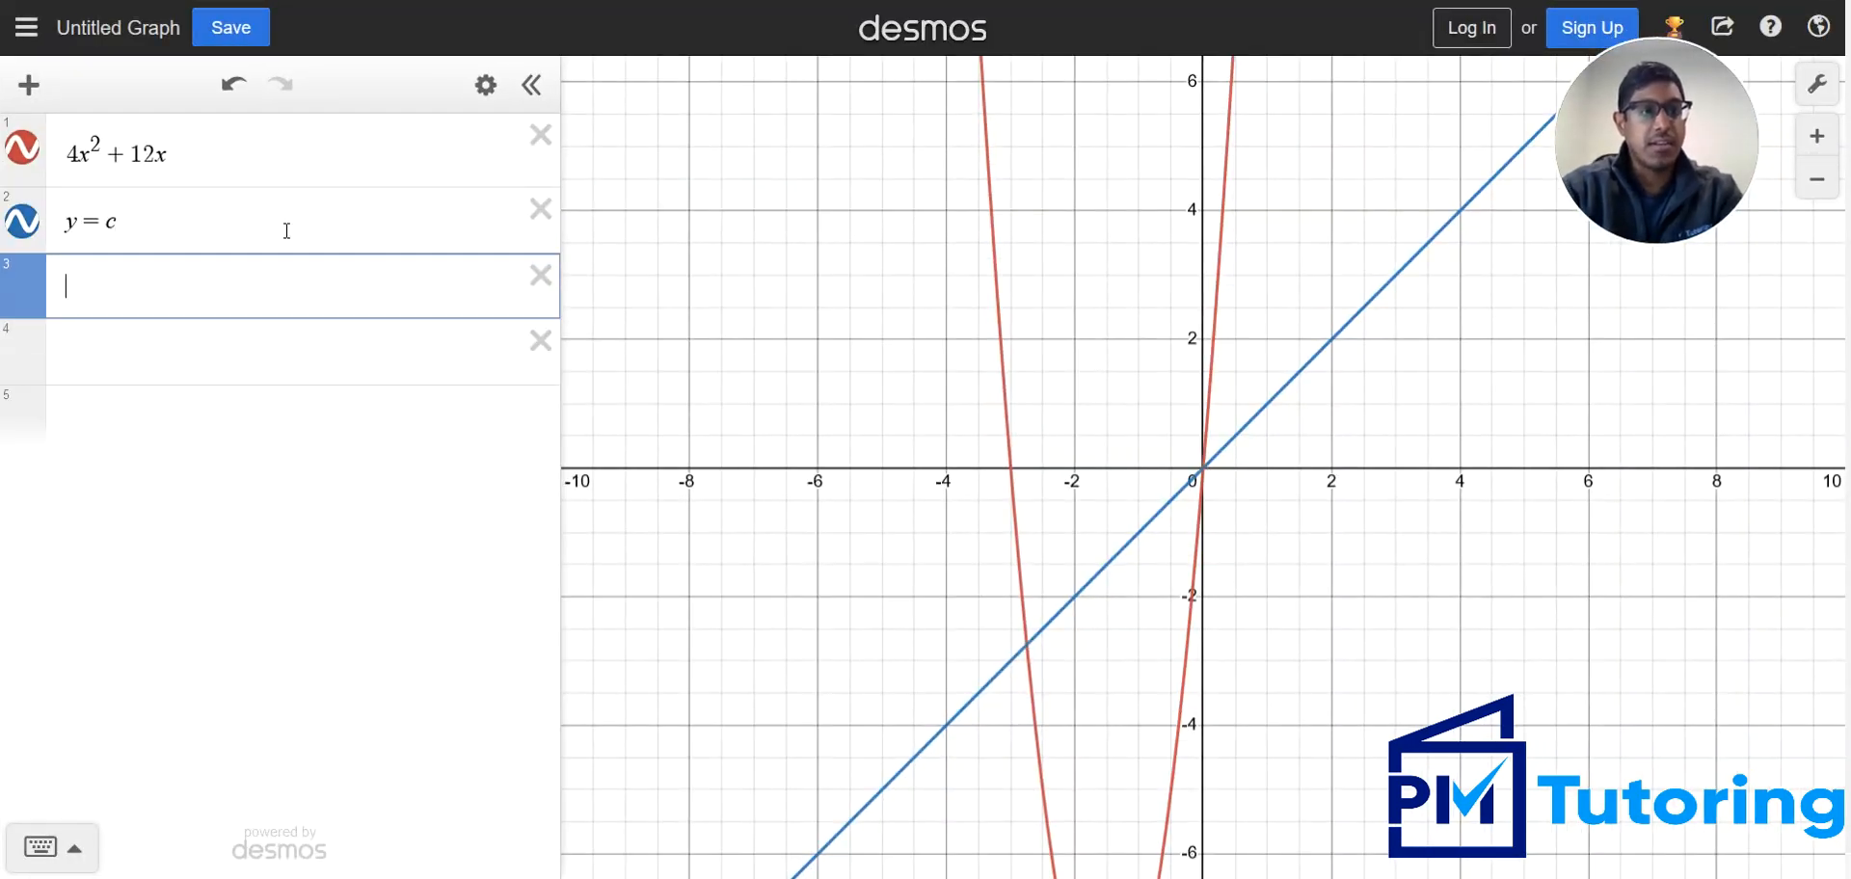
key("Up")
key("BackSpace")
key("BackSpace")
key("BackSpace")
key("BackSpace")
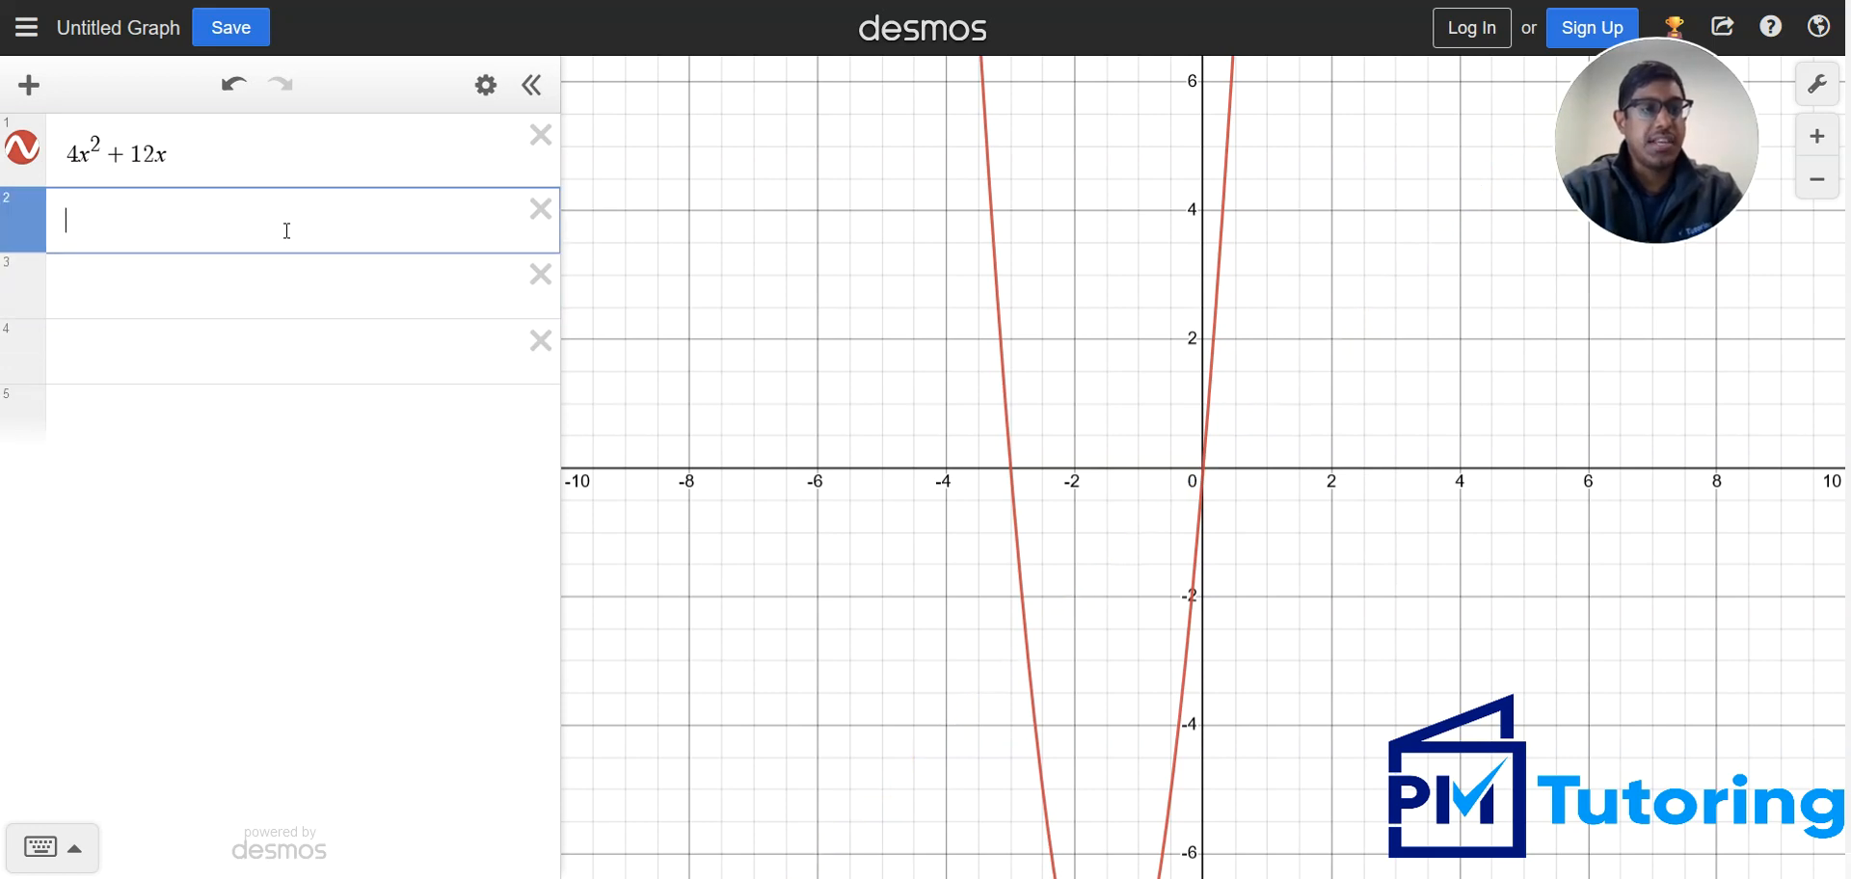
type("c")
key("BackSpace")
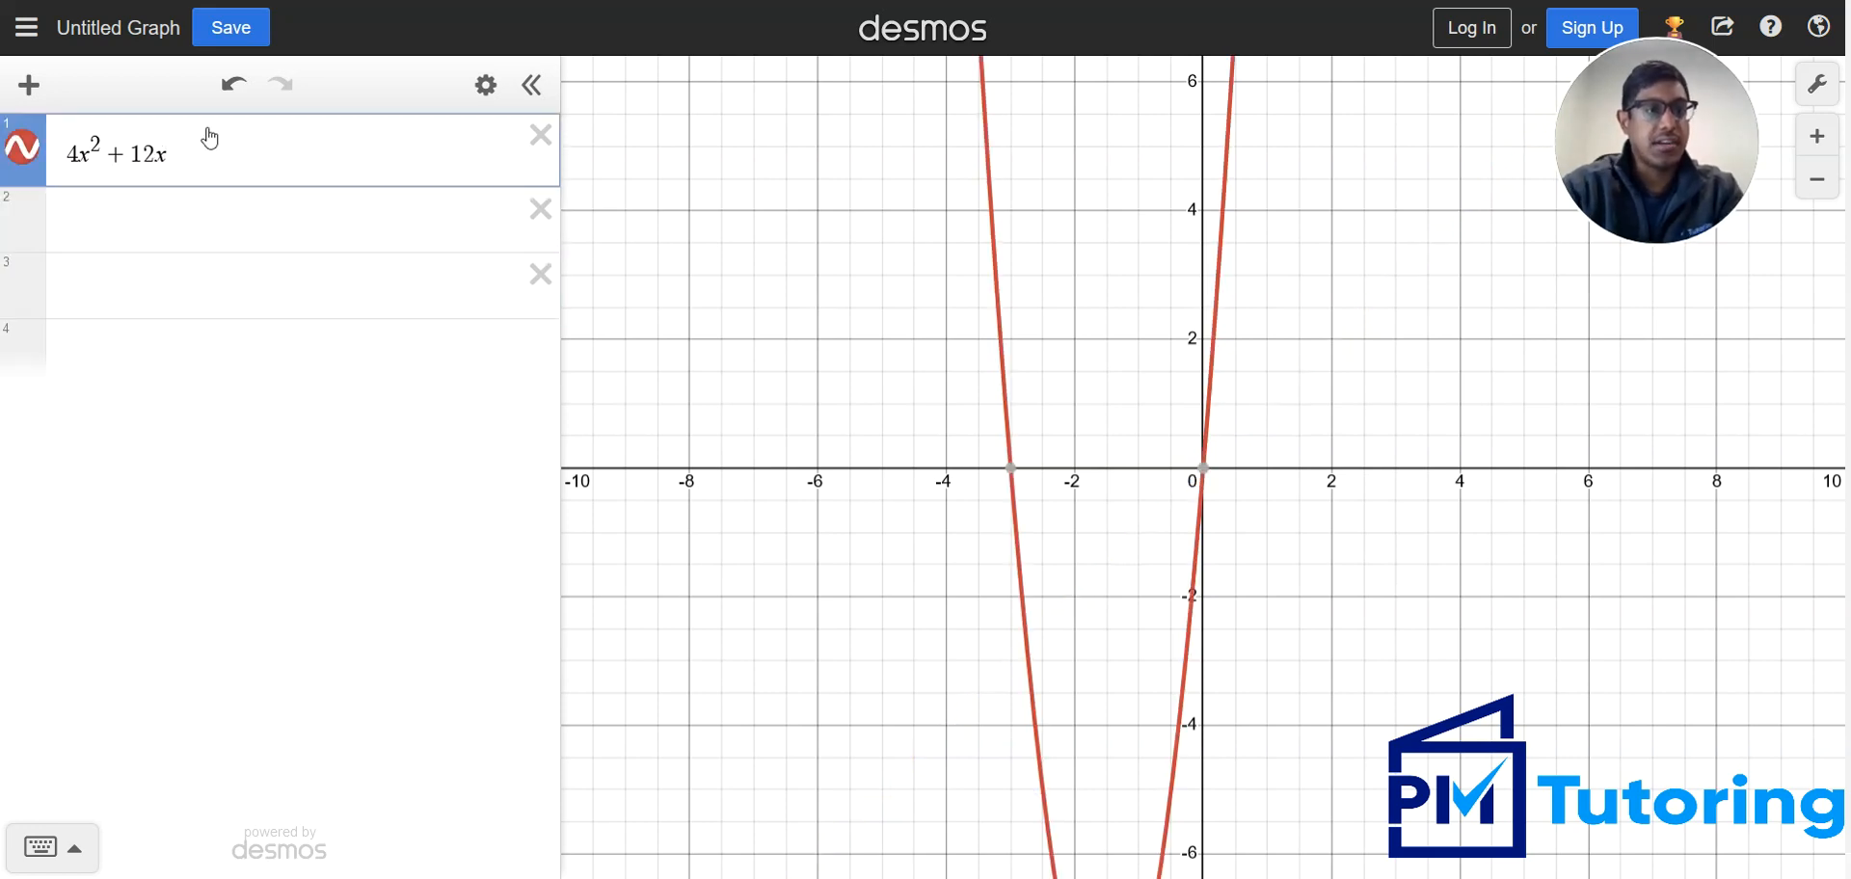
Define the constant c = -9 in the row below 4x² + 12x, using the slide's first answer choice
left_click(106, 249)
type("c")
key("Return")
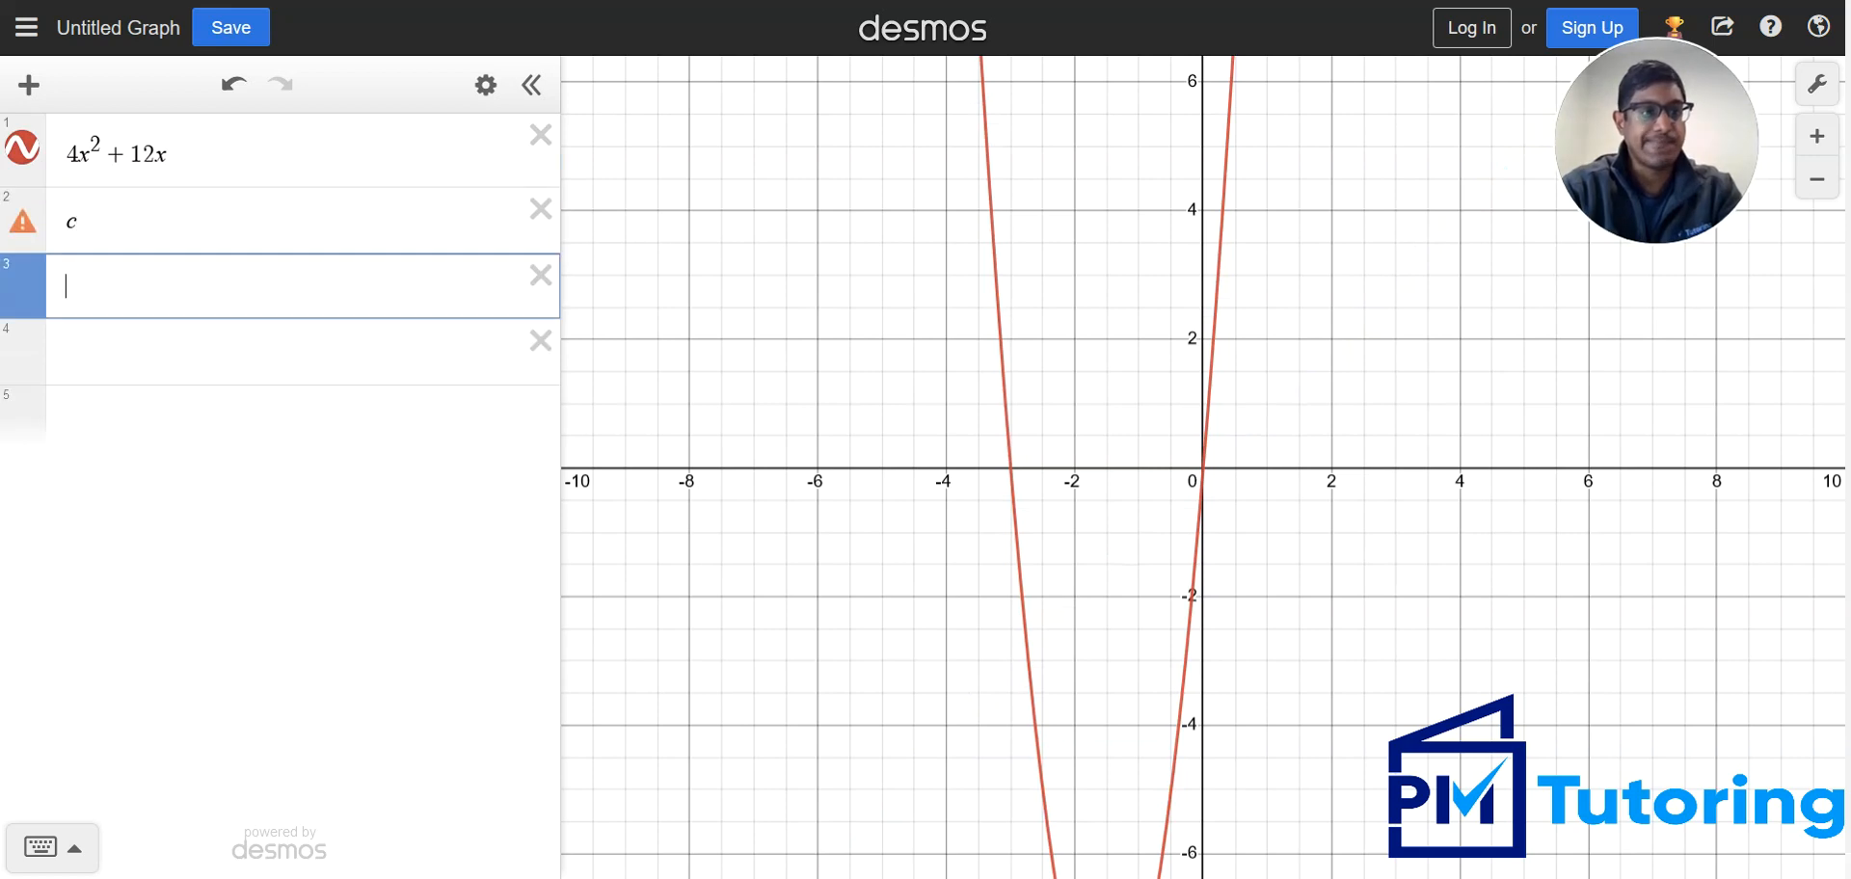
left_click(70, 218)
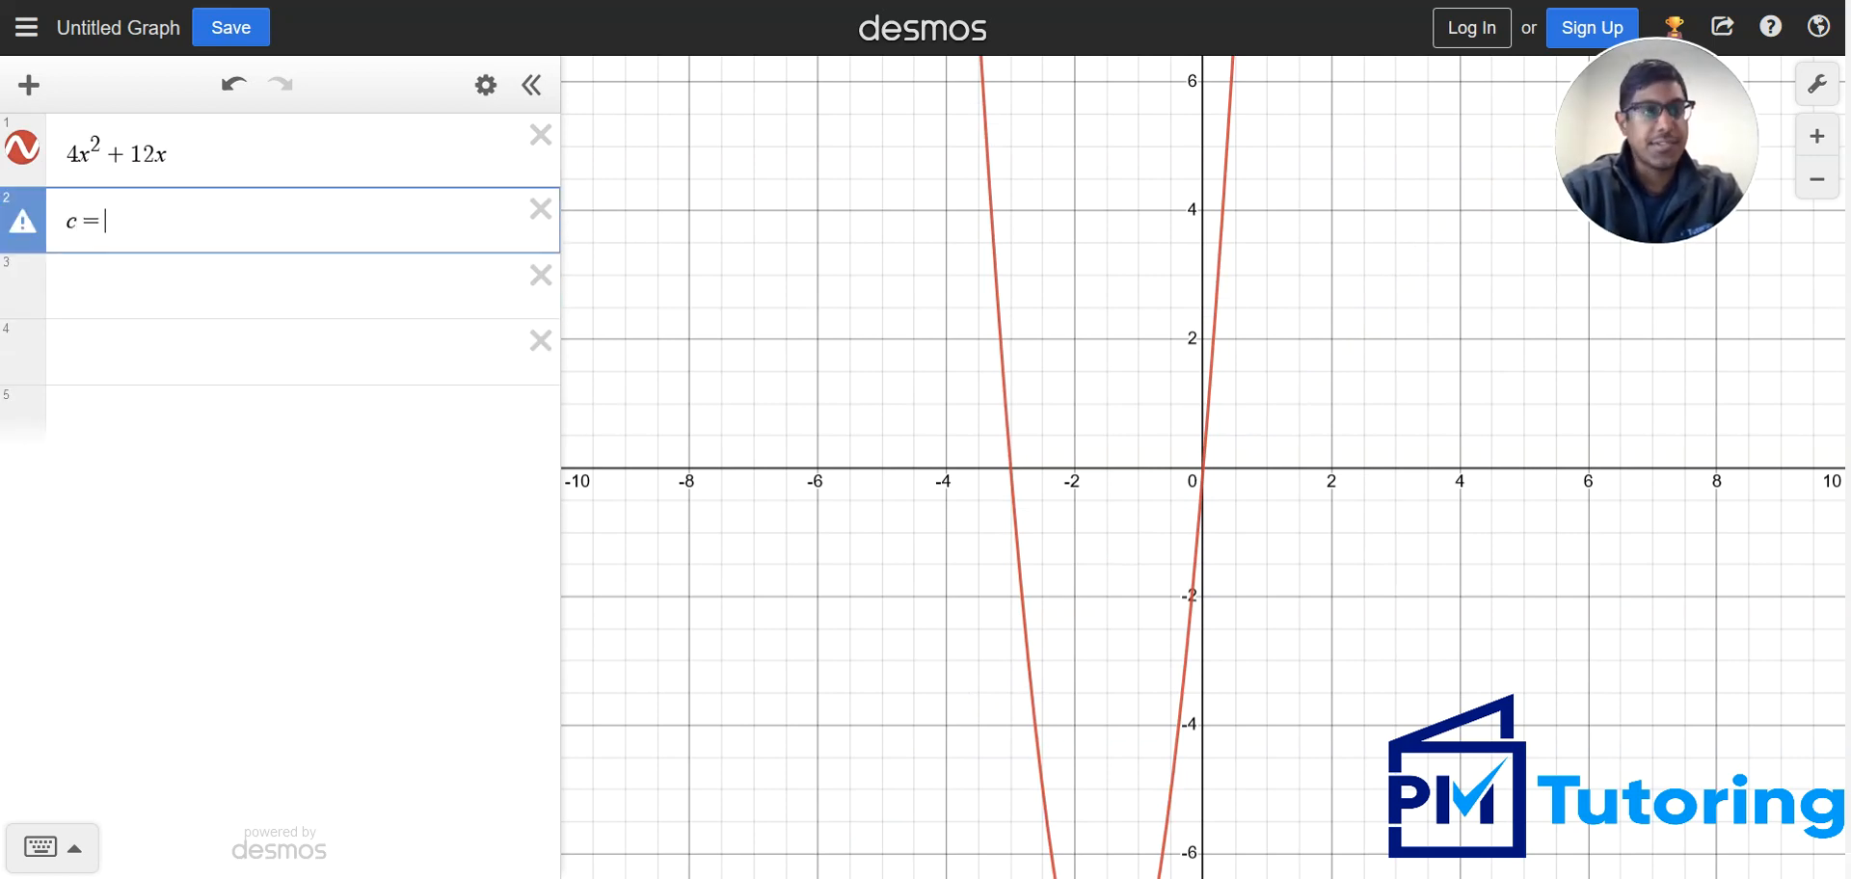
key("super+Down")
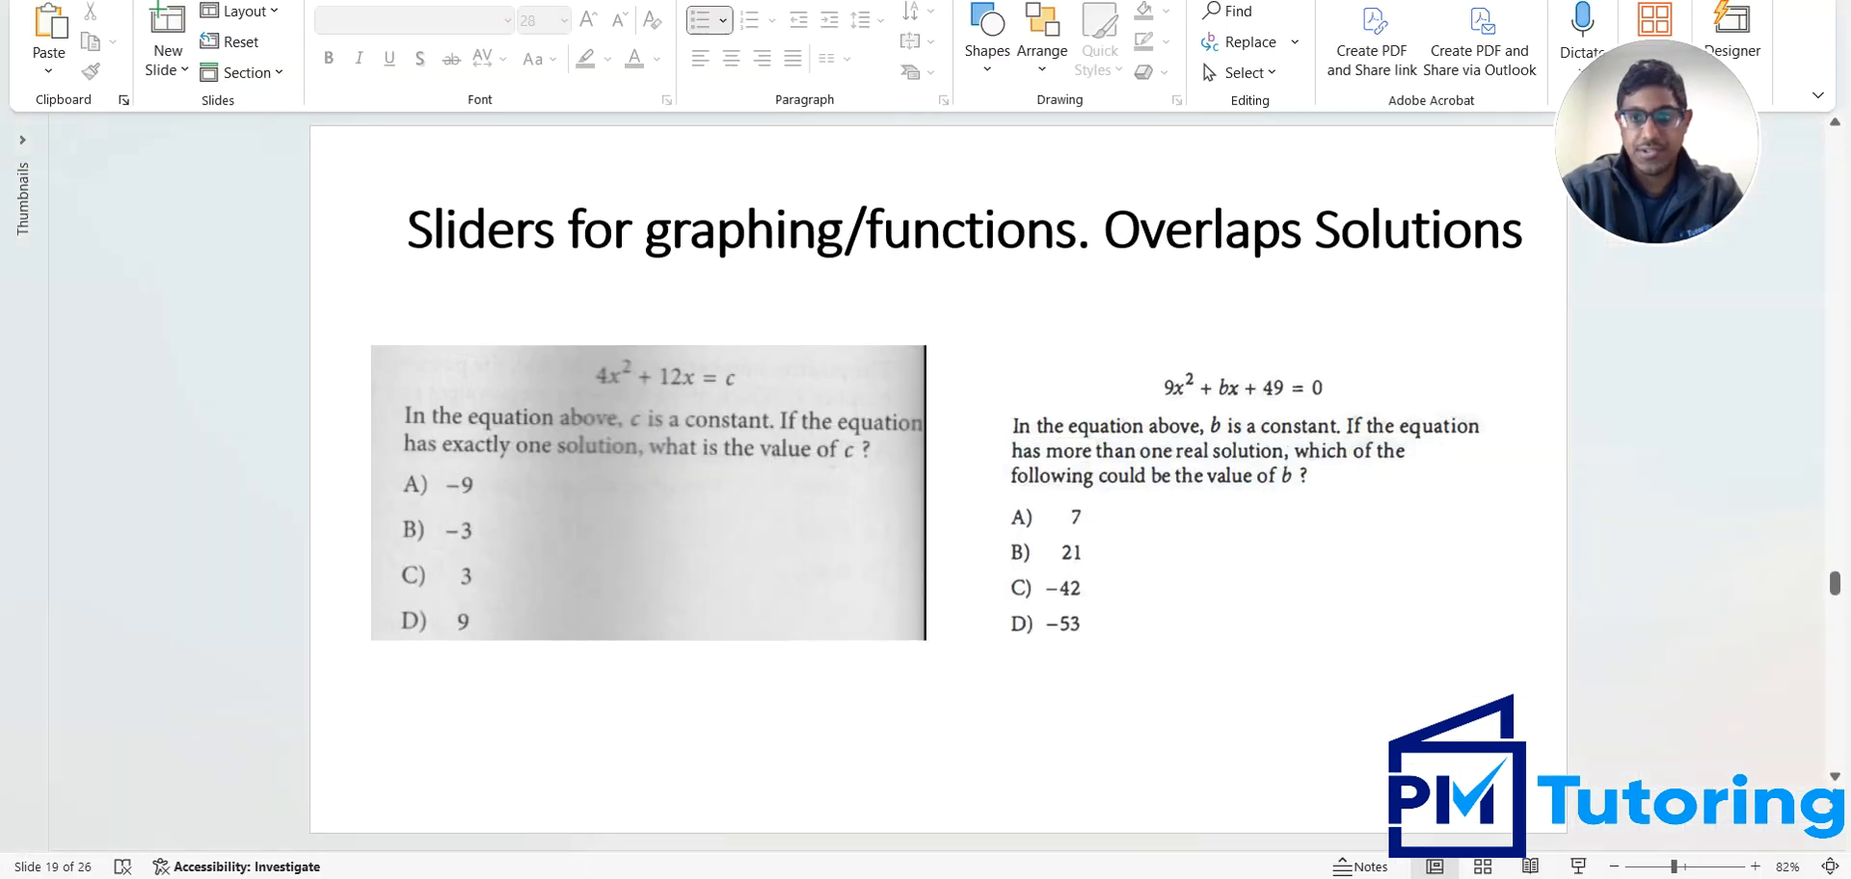
key("alt+Tab")
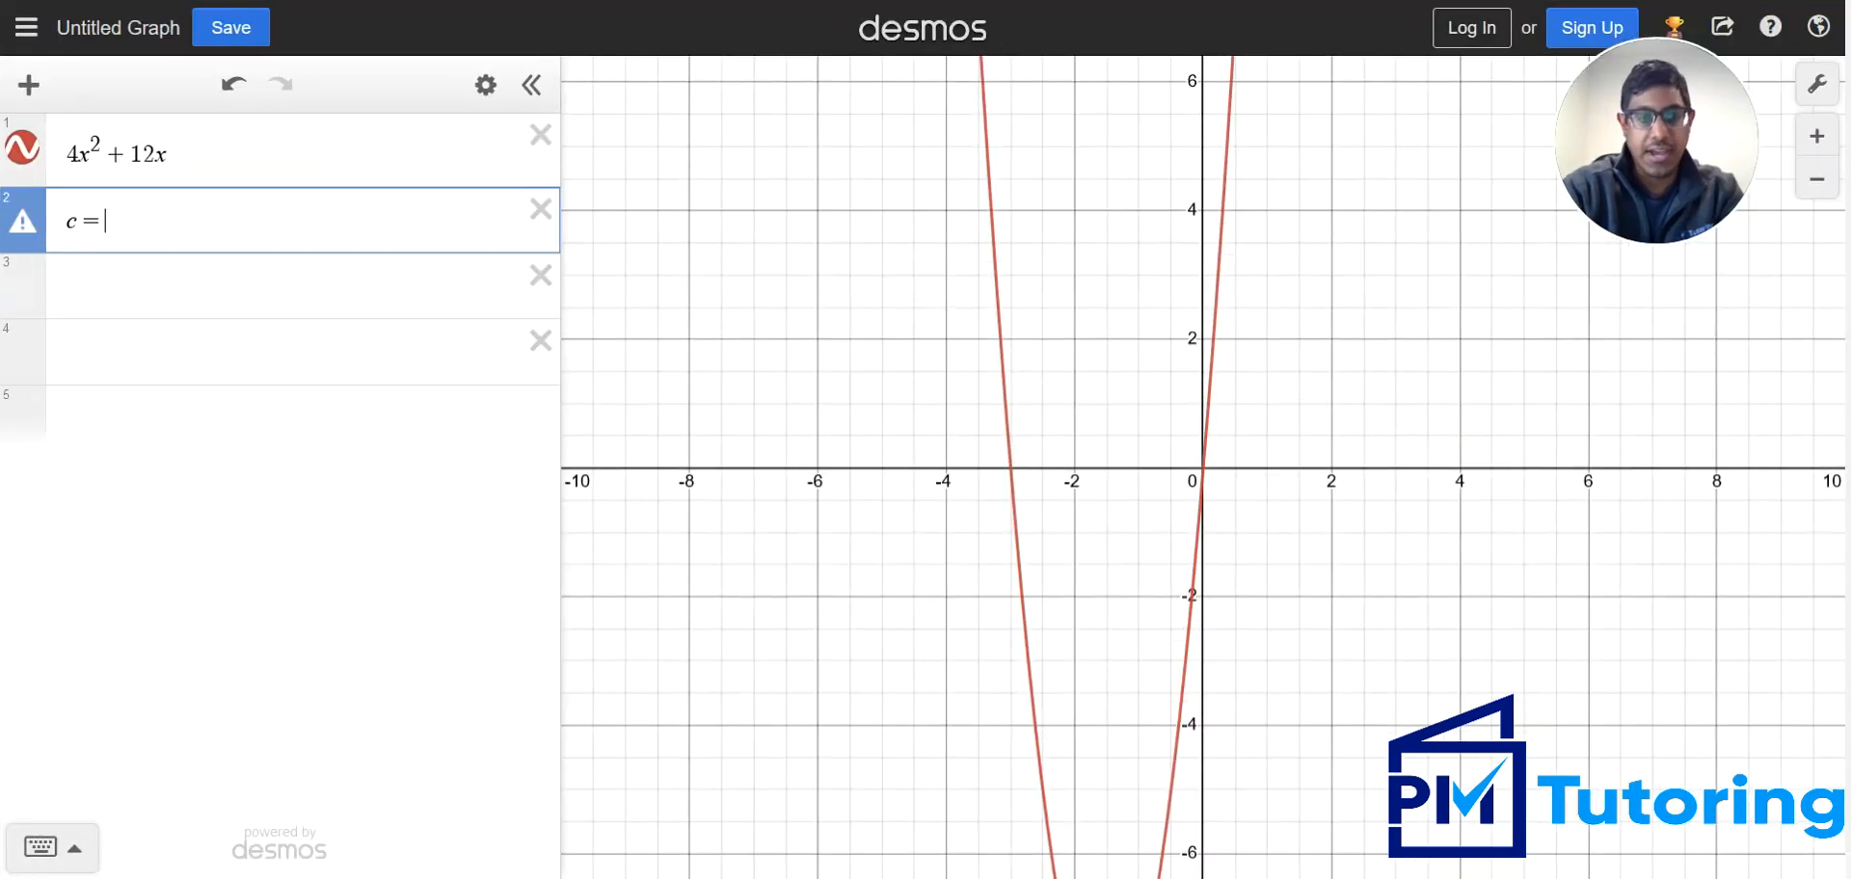
type("-9")
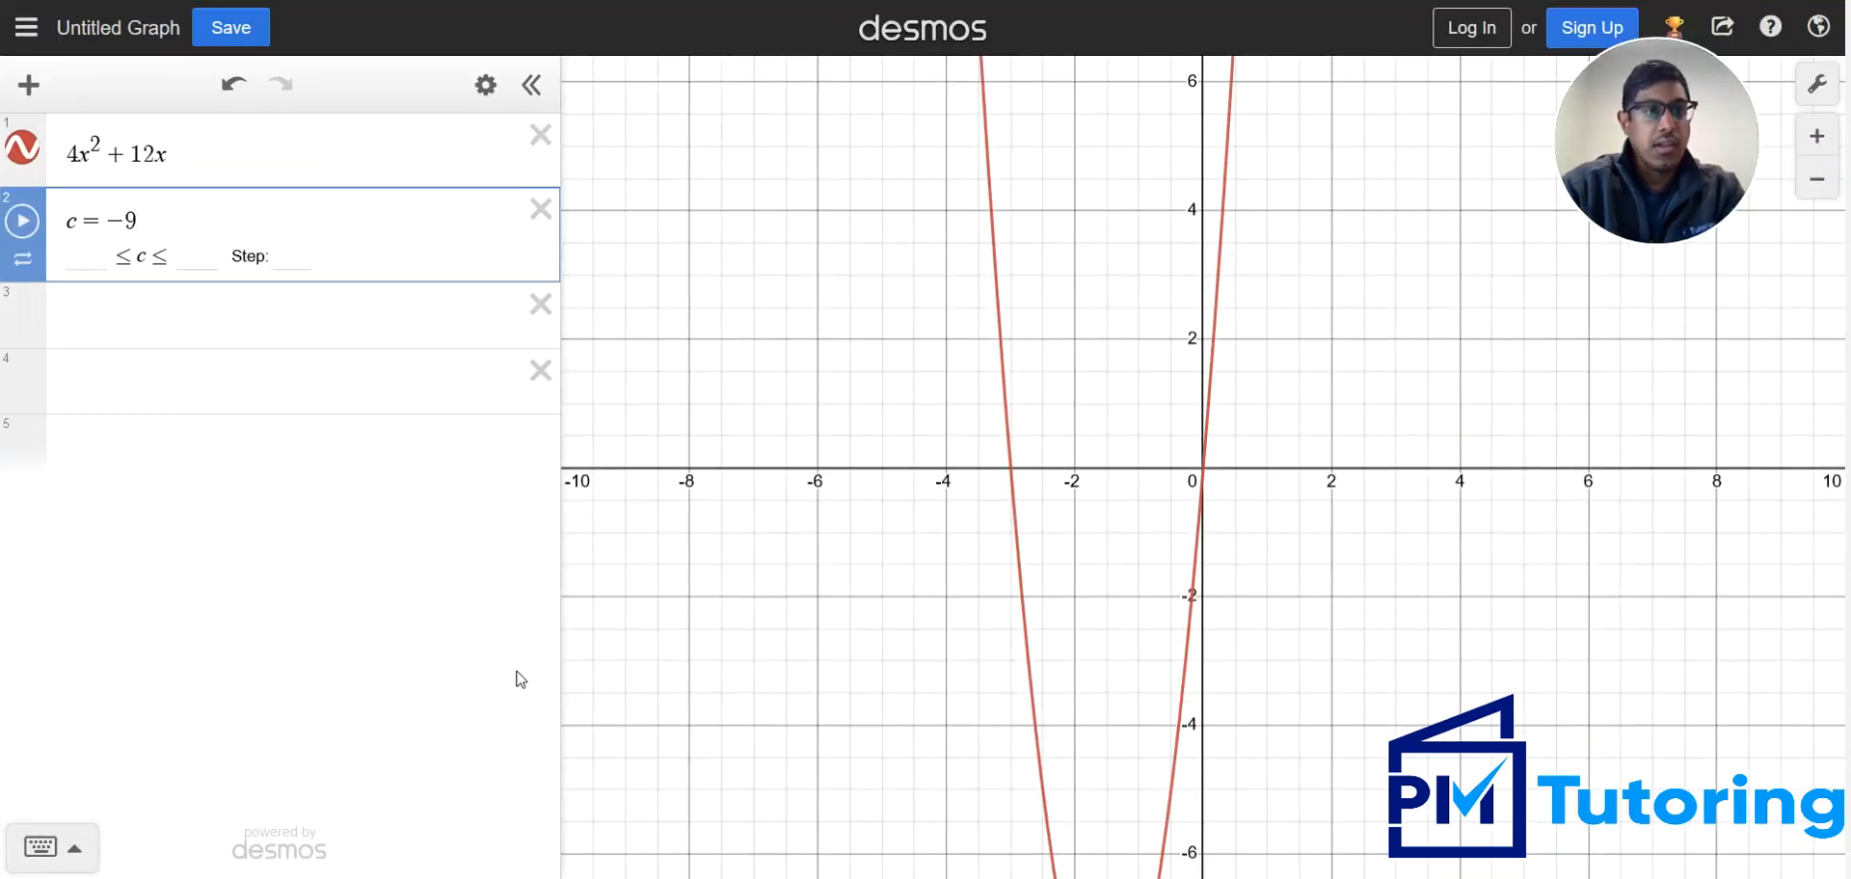
Graph the line y = c in the row below the constant and examine where it meets the parabola
left_click(204, 340)
type("y=c")
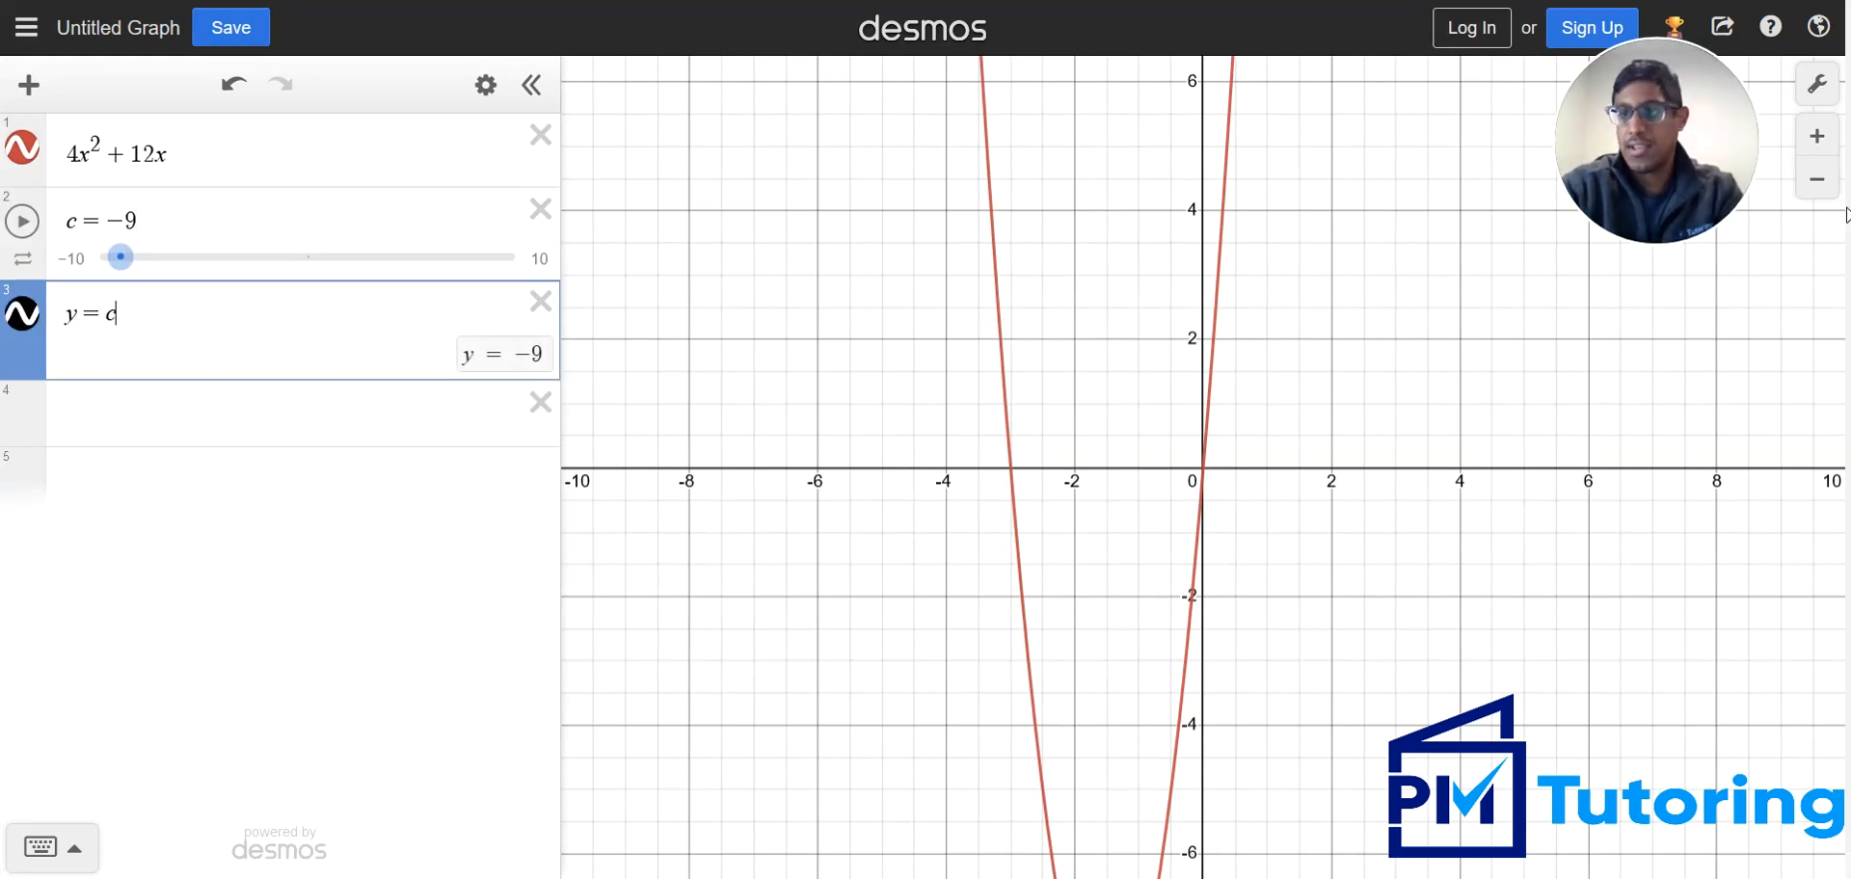
left_click(1816, 180)
left_click(1816, 180)
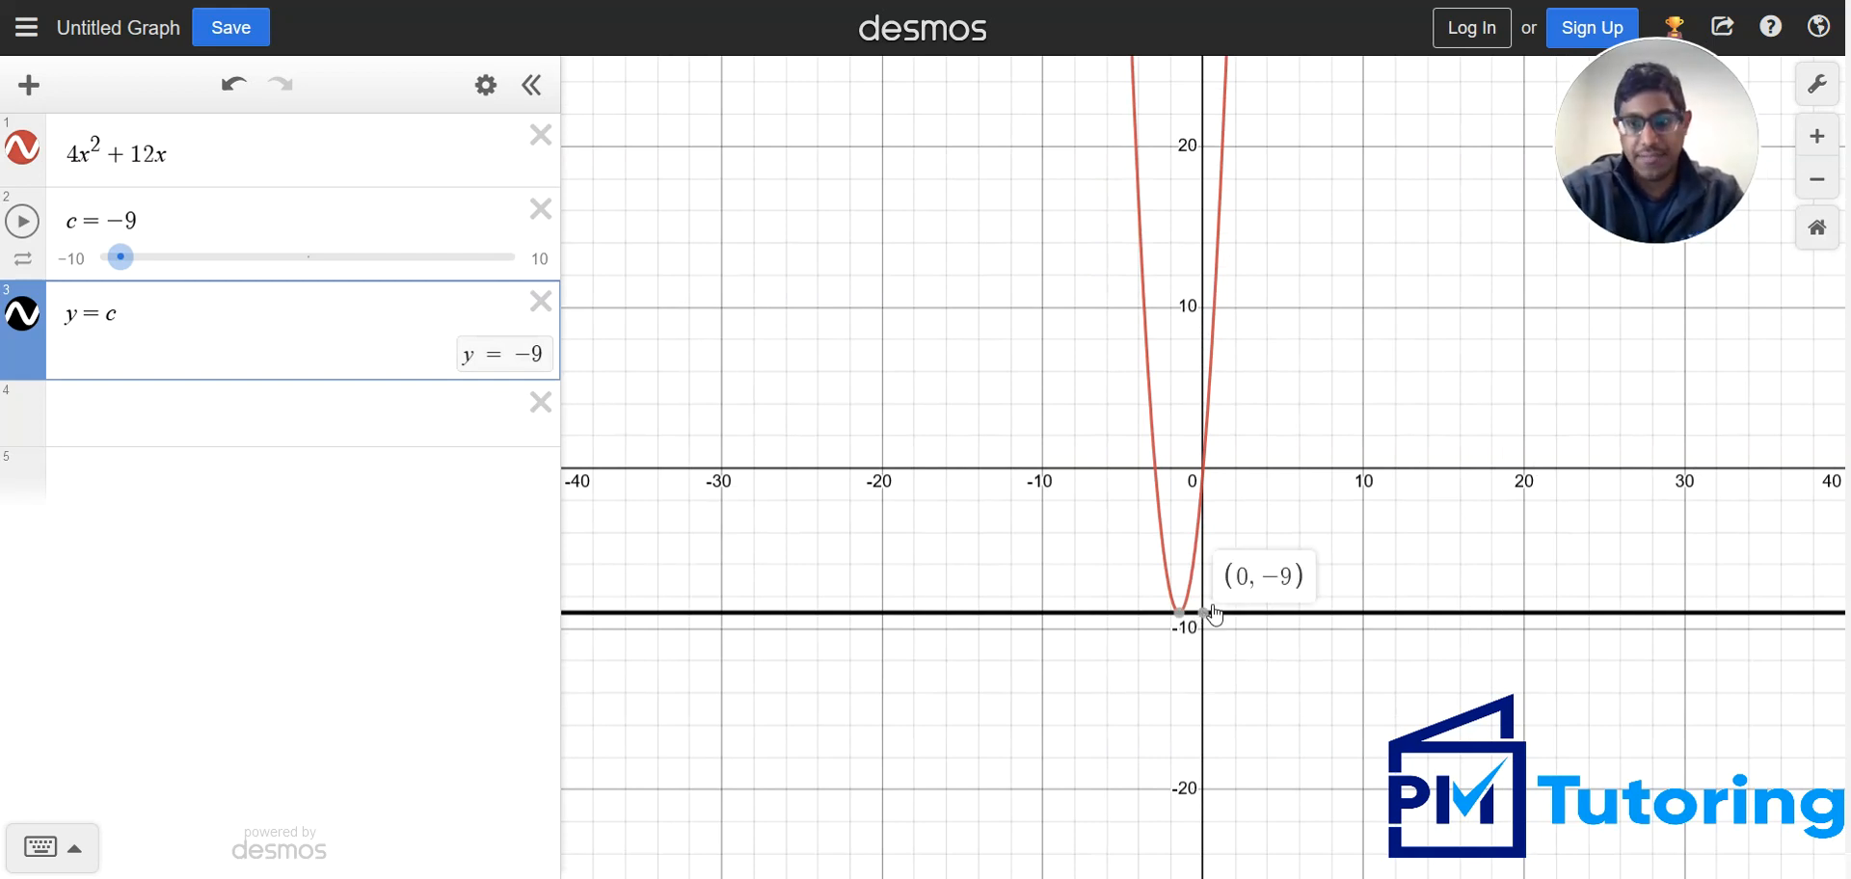
left_click(1806, 145)
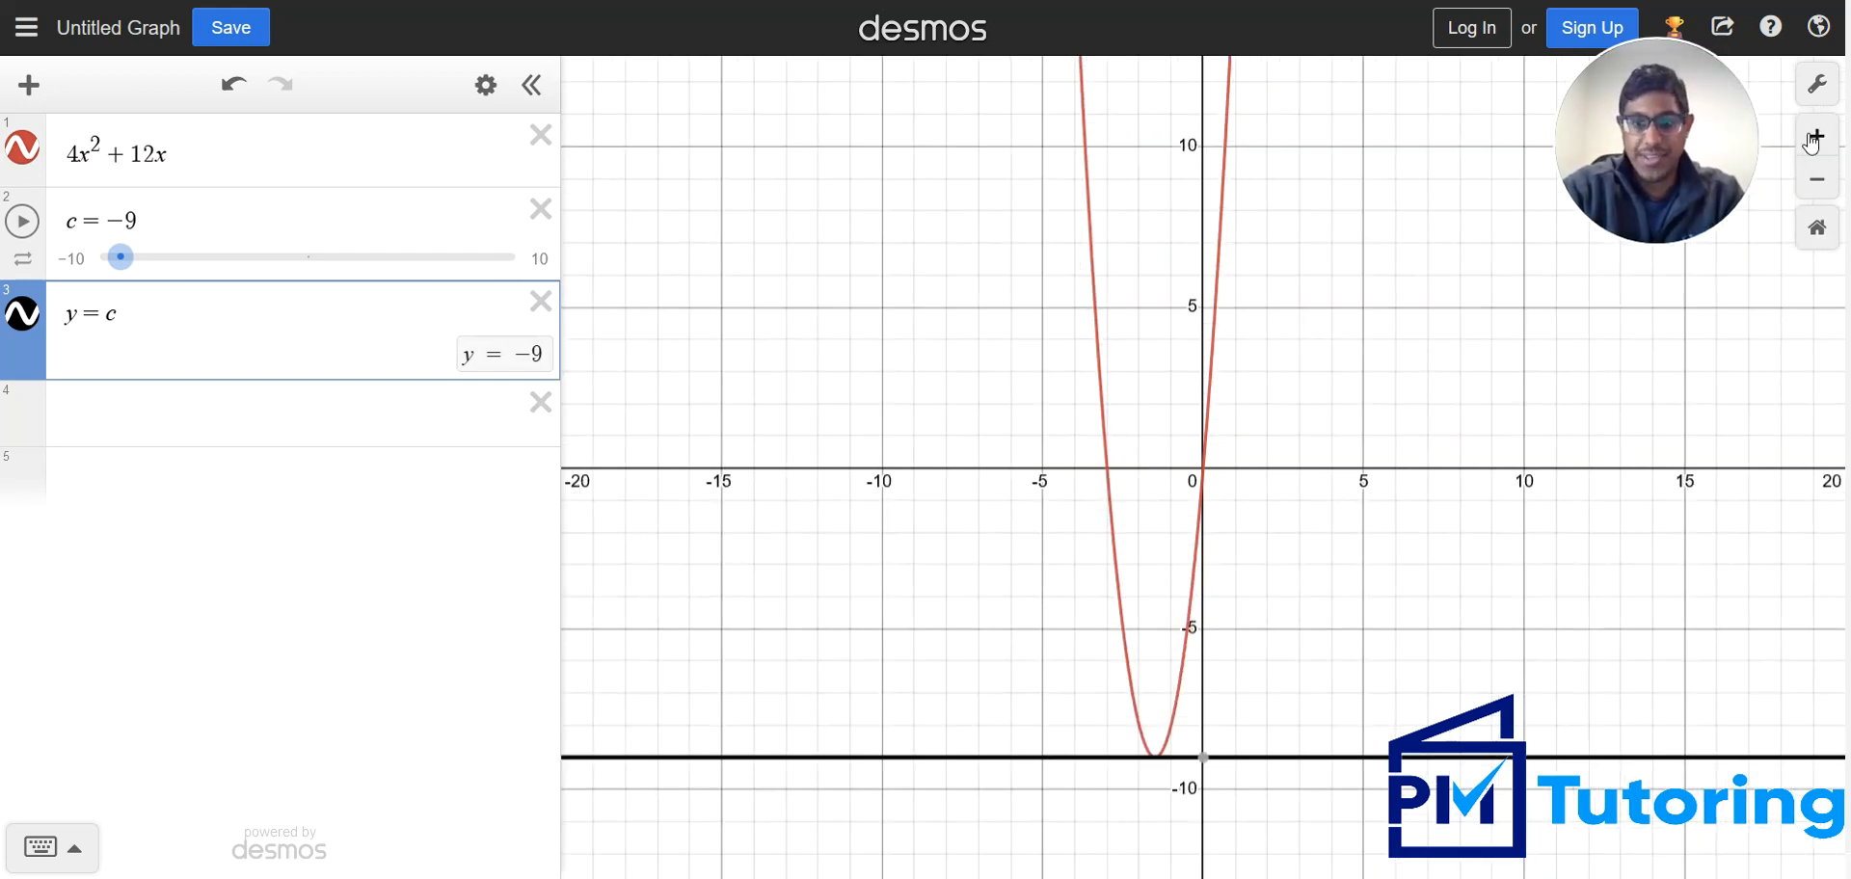
left_click_drag(1411, 738, 1417, 696)
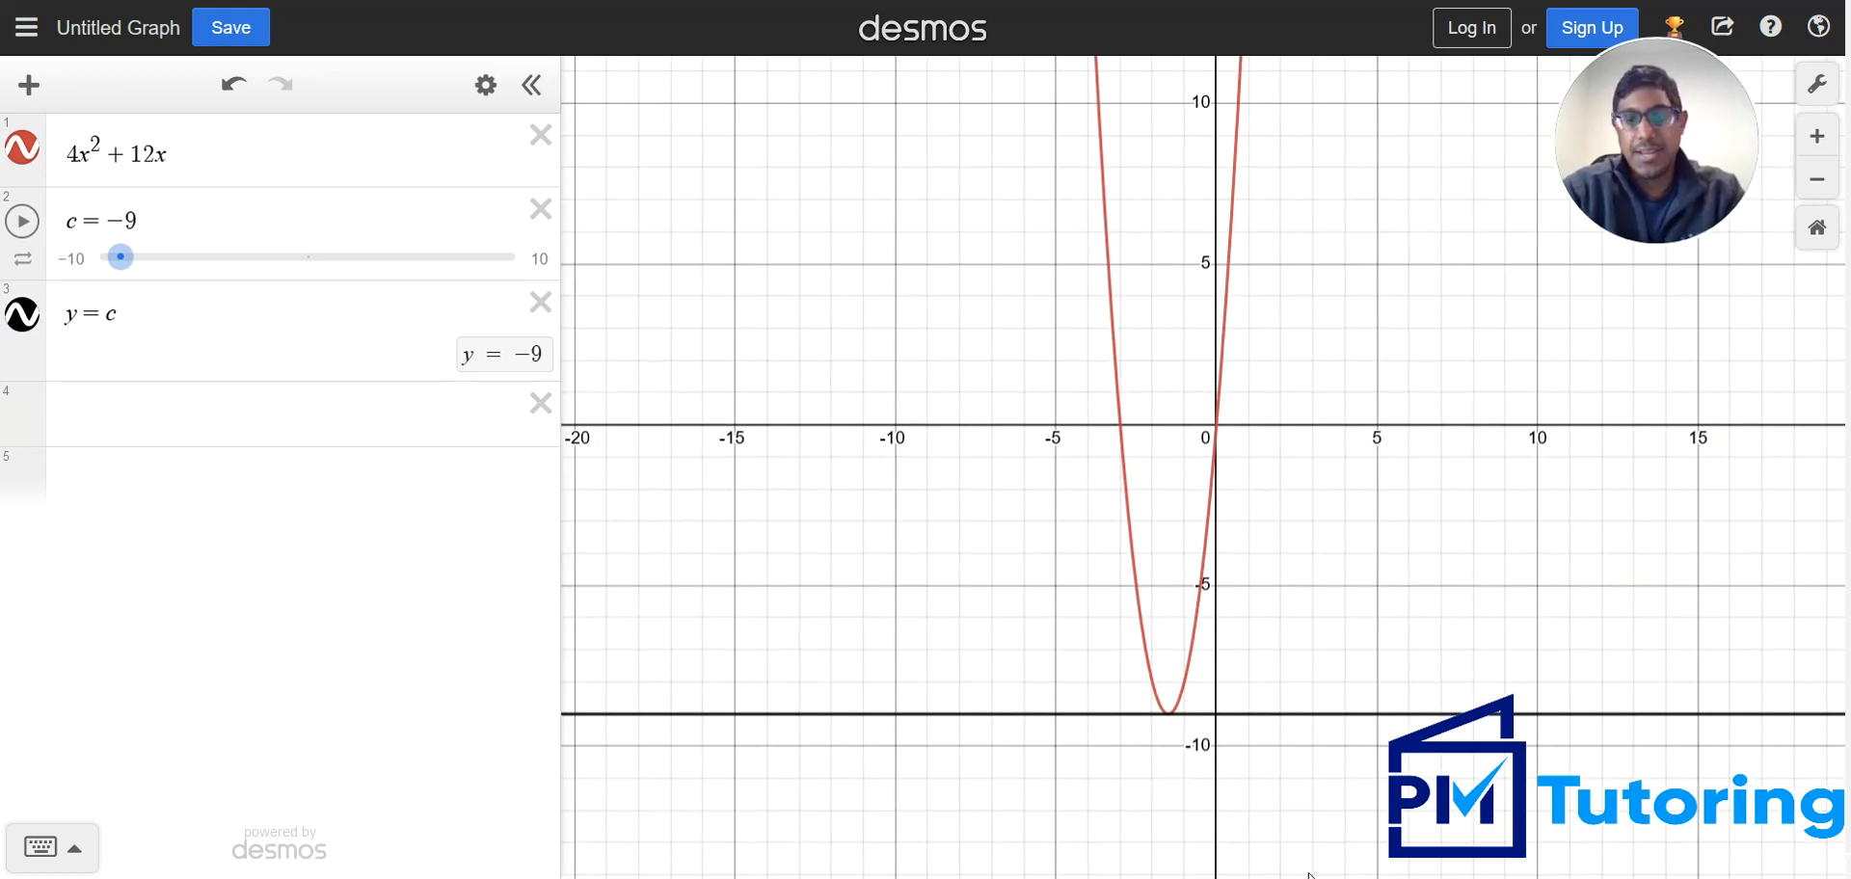
Check the first problem's answer choices on the slide, and set c to -3 in Desmos
left_click(1169, 802)
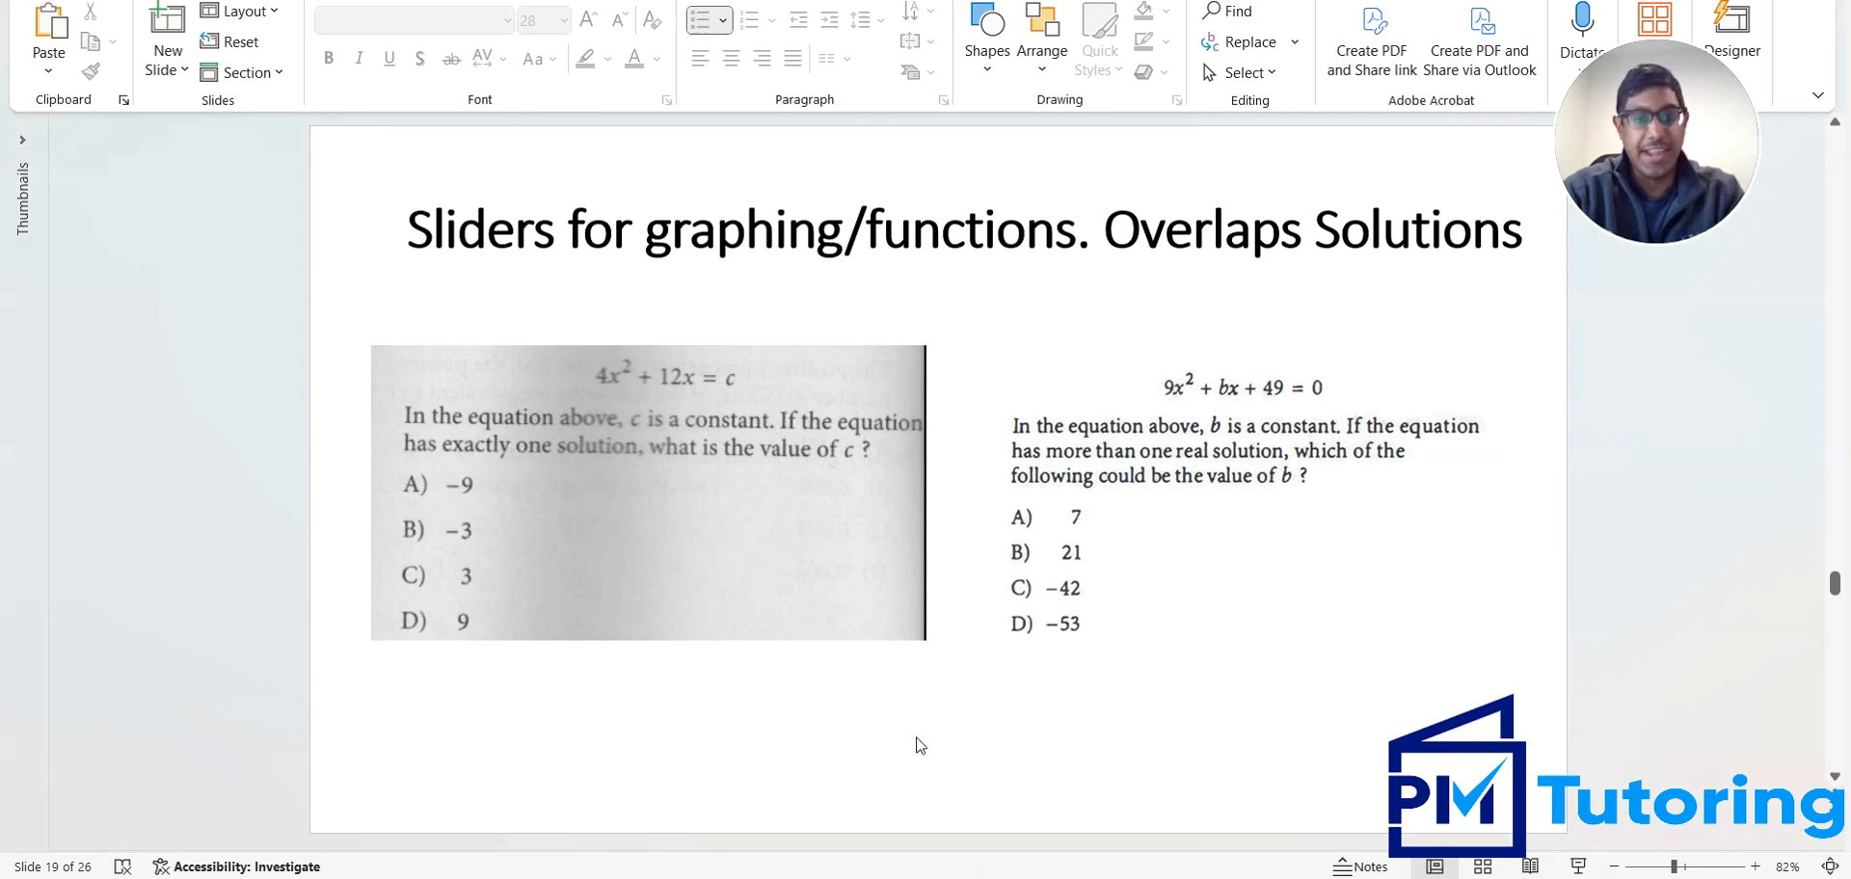
left_click(1081, 877)
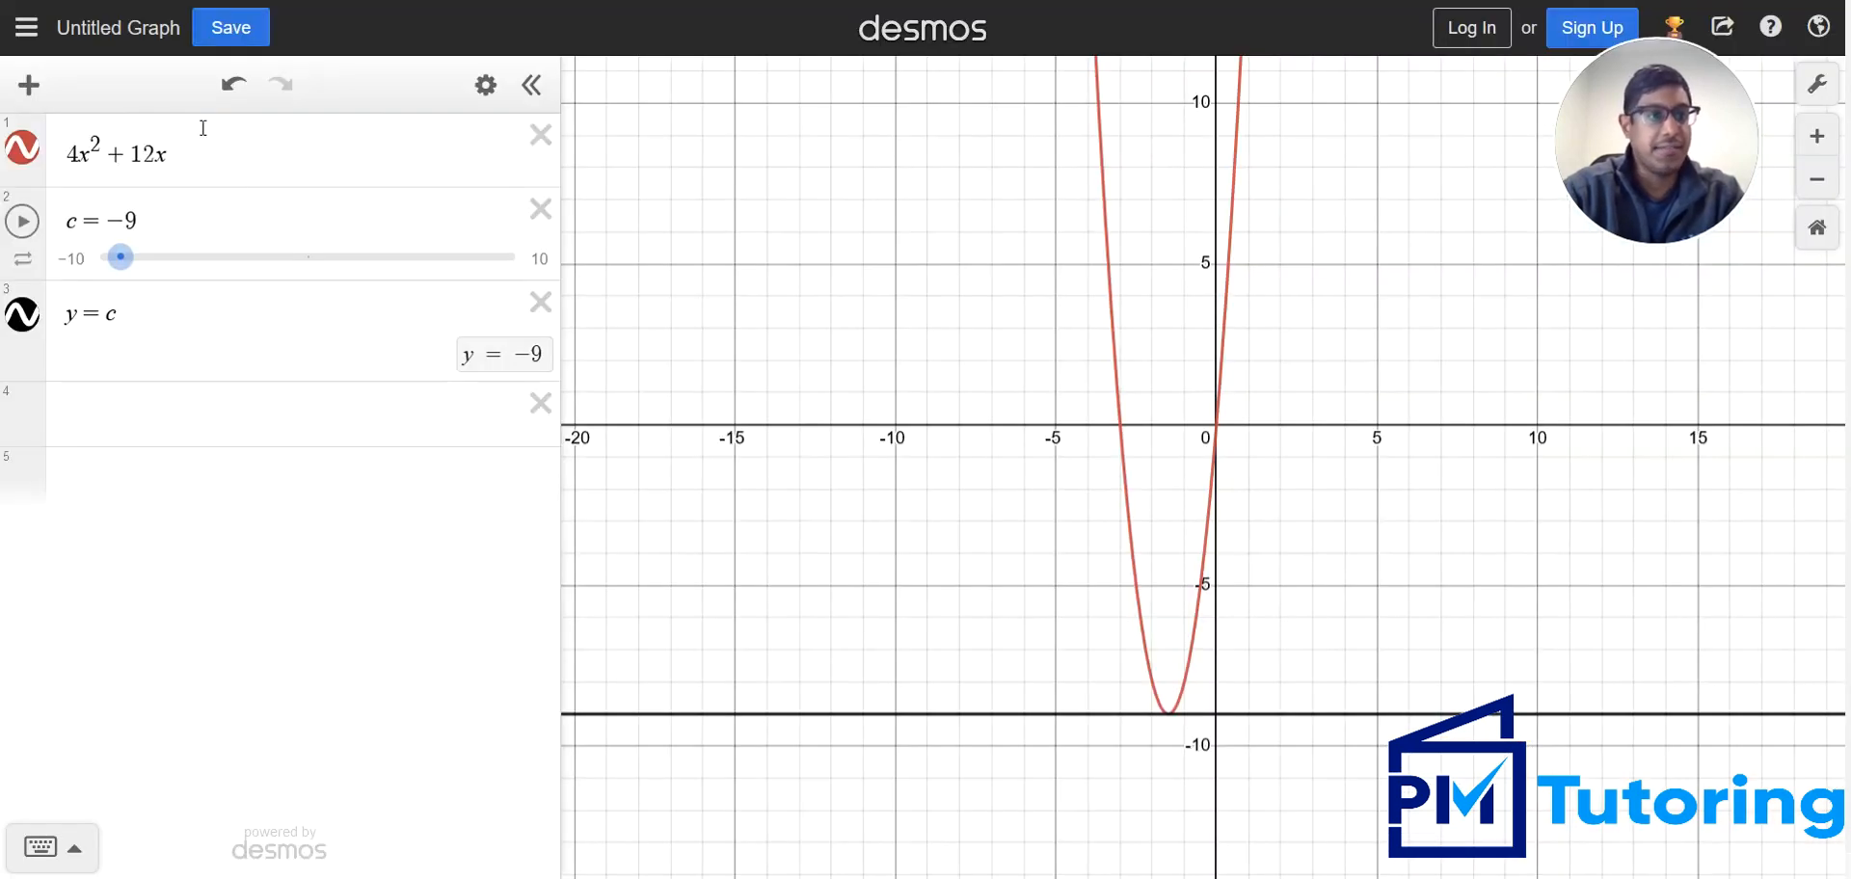
left_click(151, 224)
key("BackSpace")
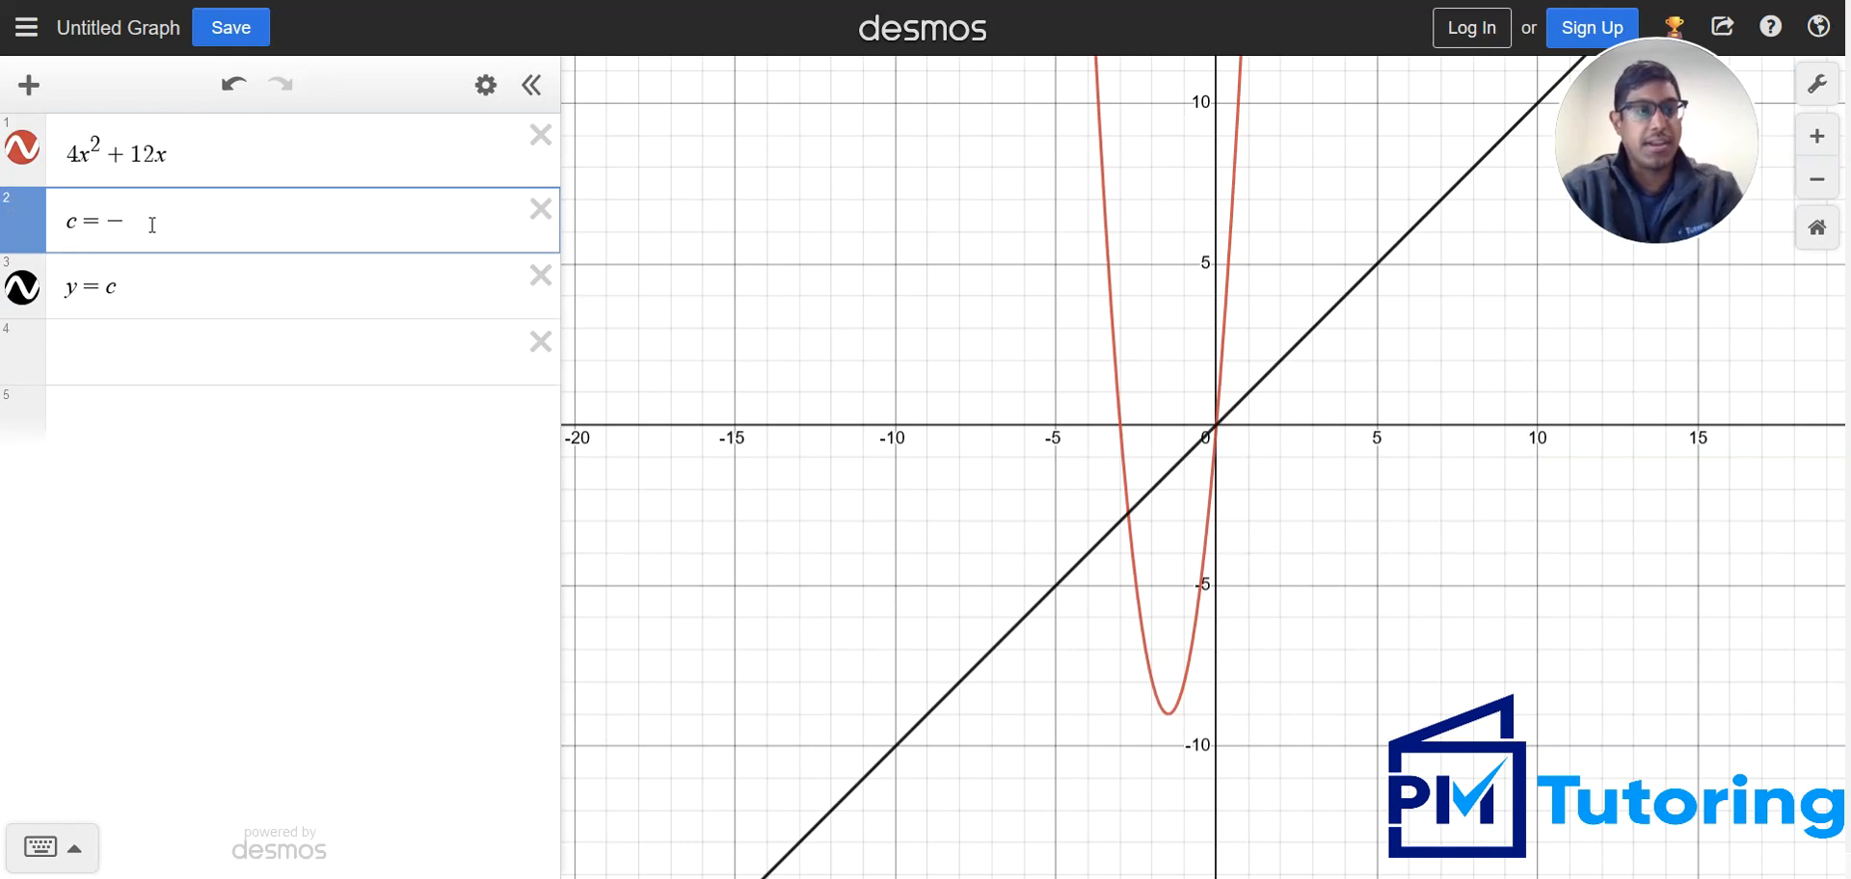
type("3")
key("Return")
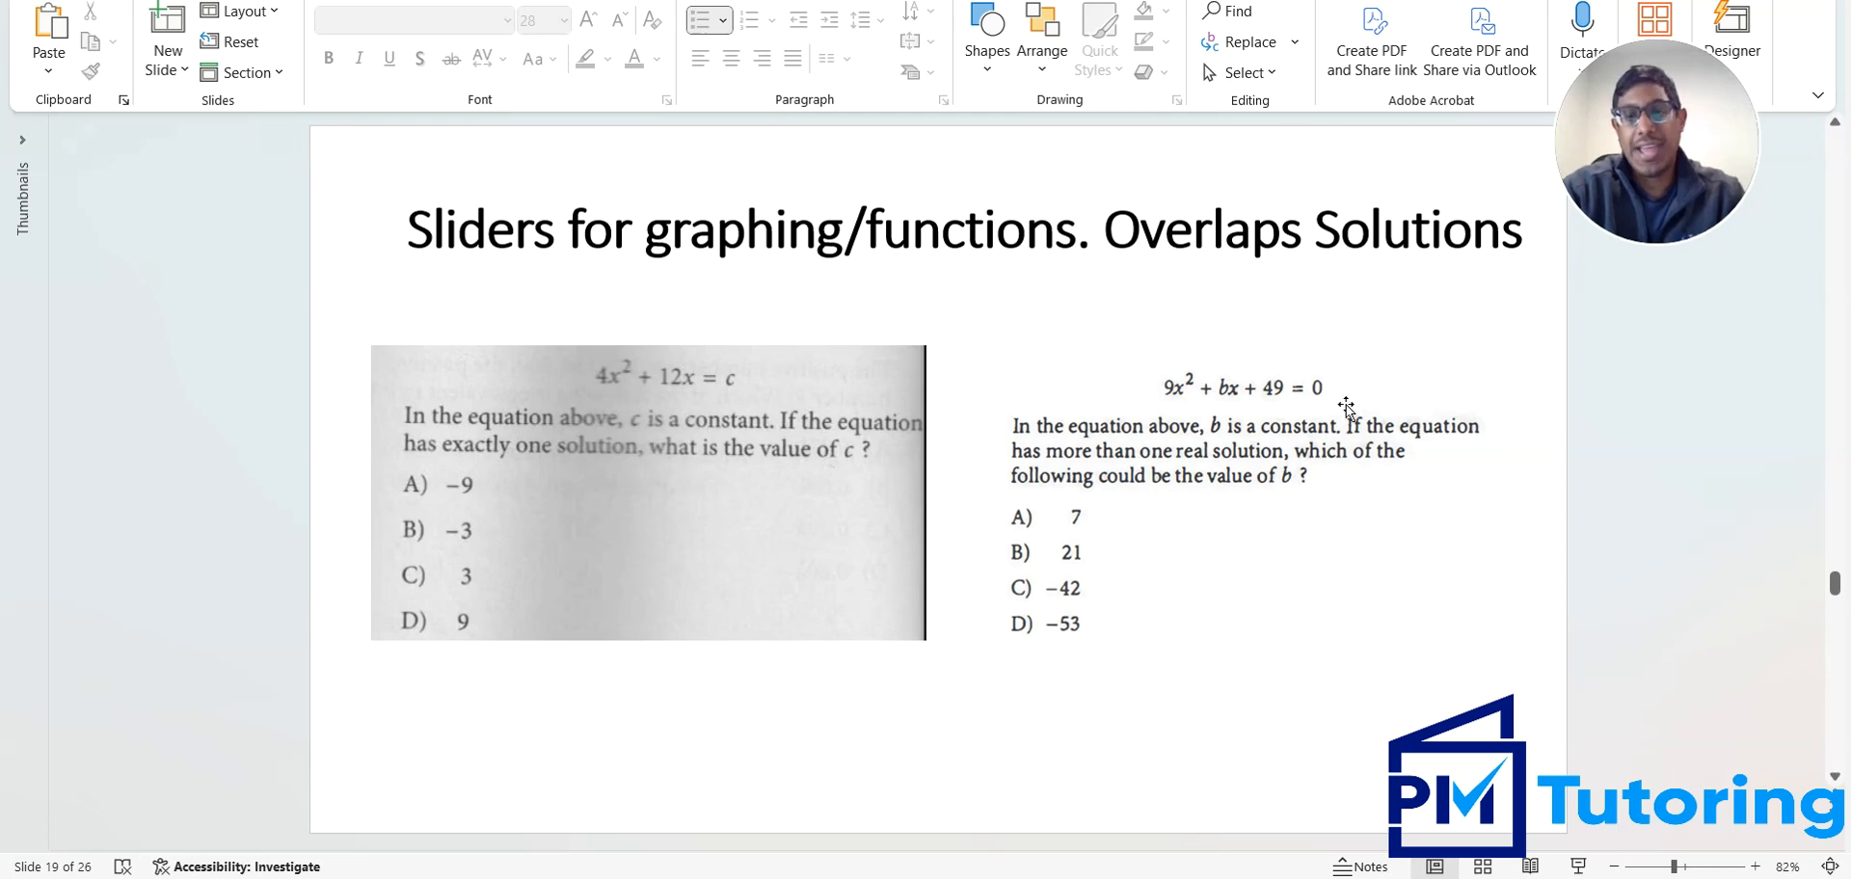
key("Caps_Lock")
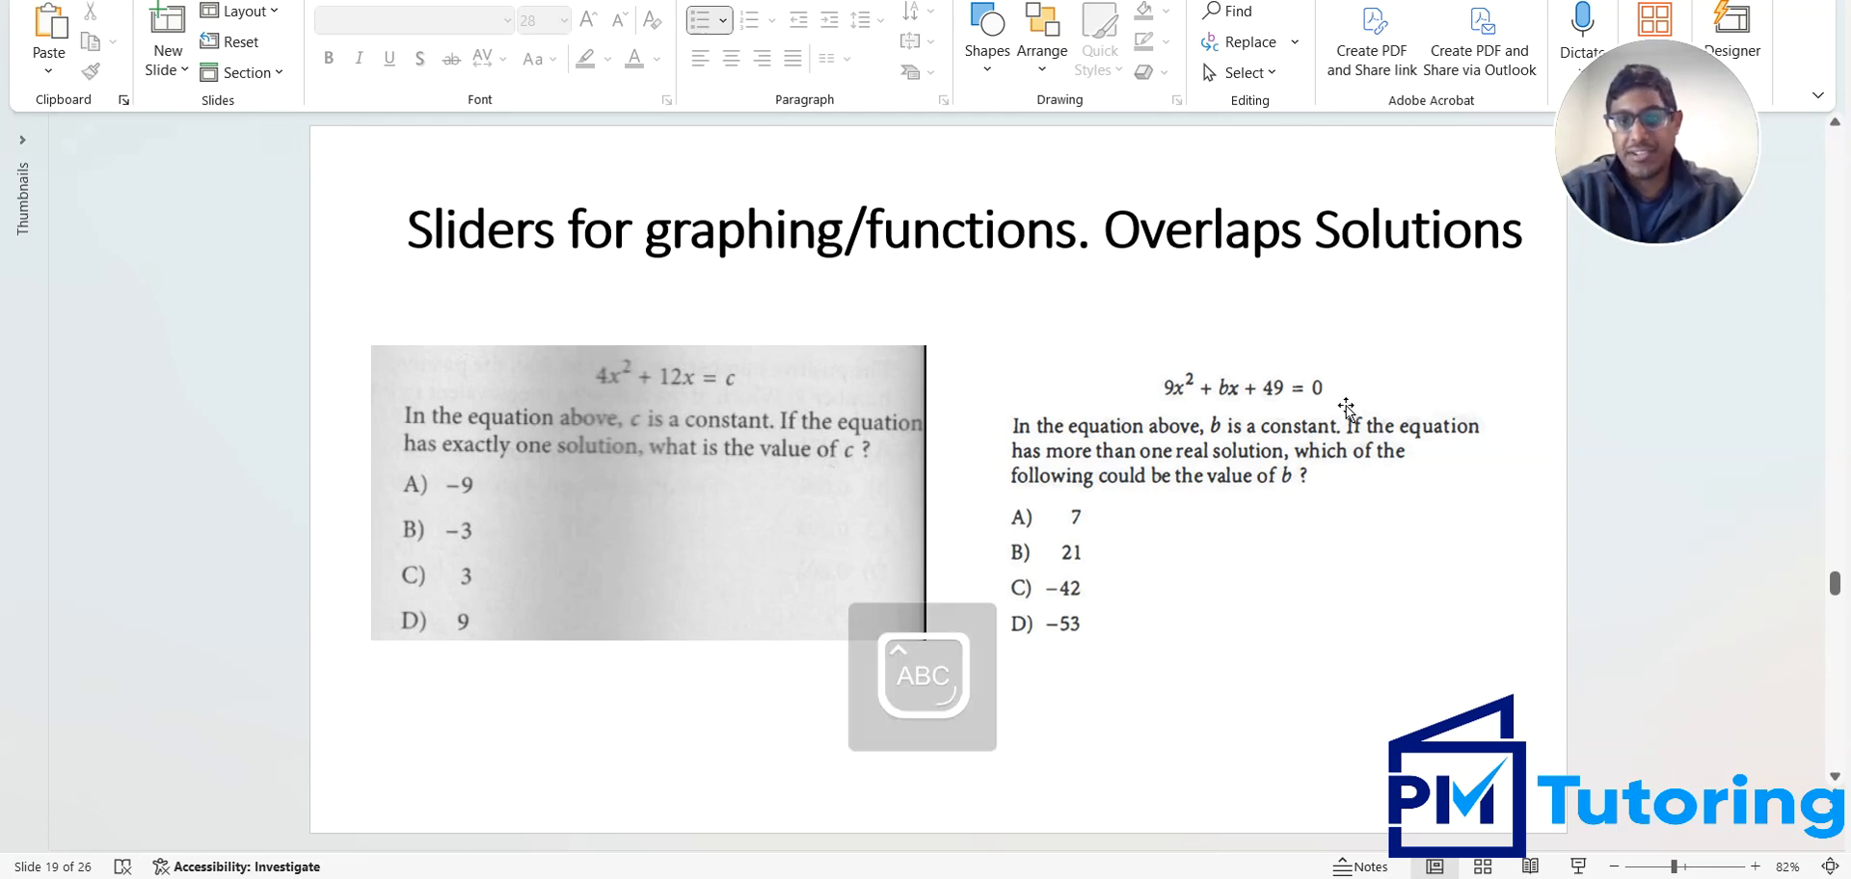
key("Caps_Lock")
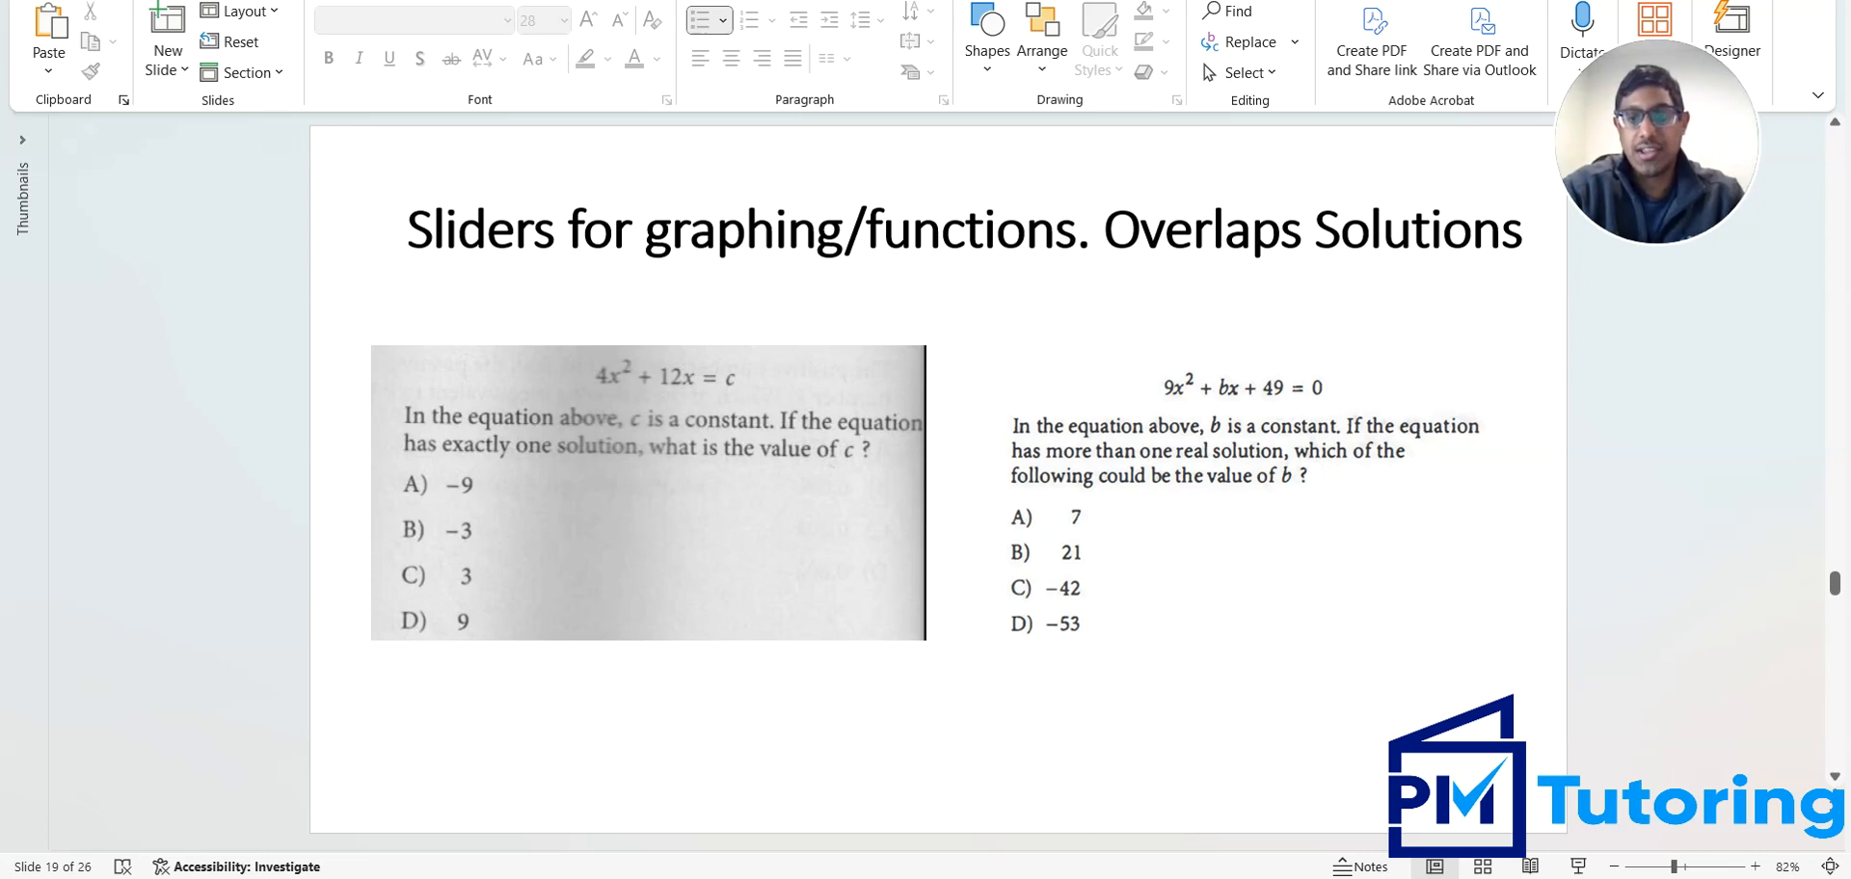
Return to Desmos and delete the first problem's expressions, including the parabola, the constant and the line y = c
key("alt+Tab")
left_click(540, 208)
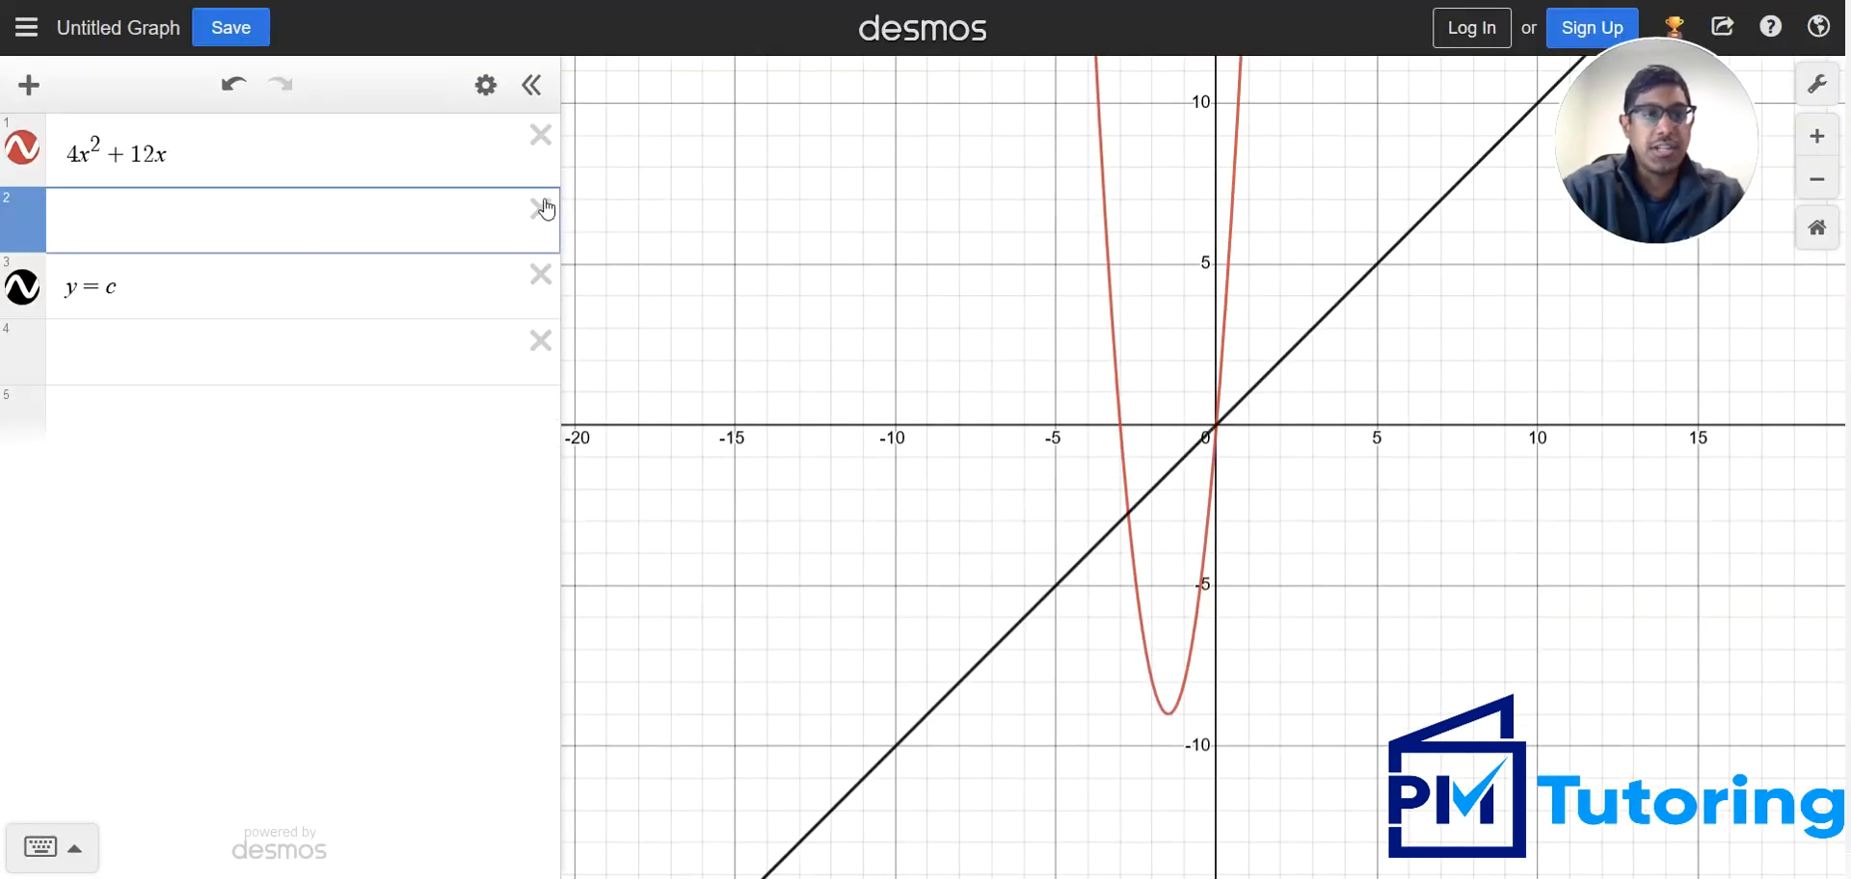
left_click(540, 135)
left_click(539, 200)
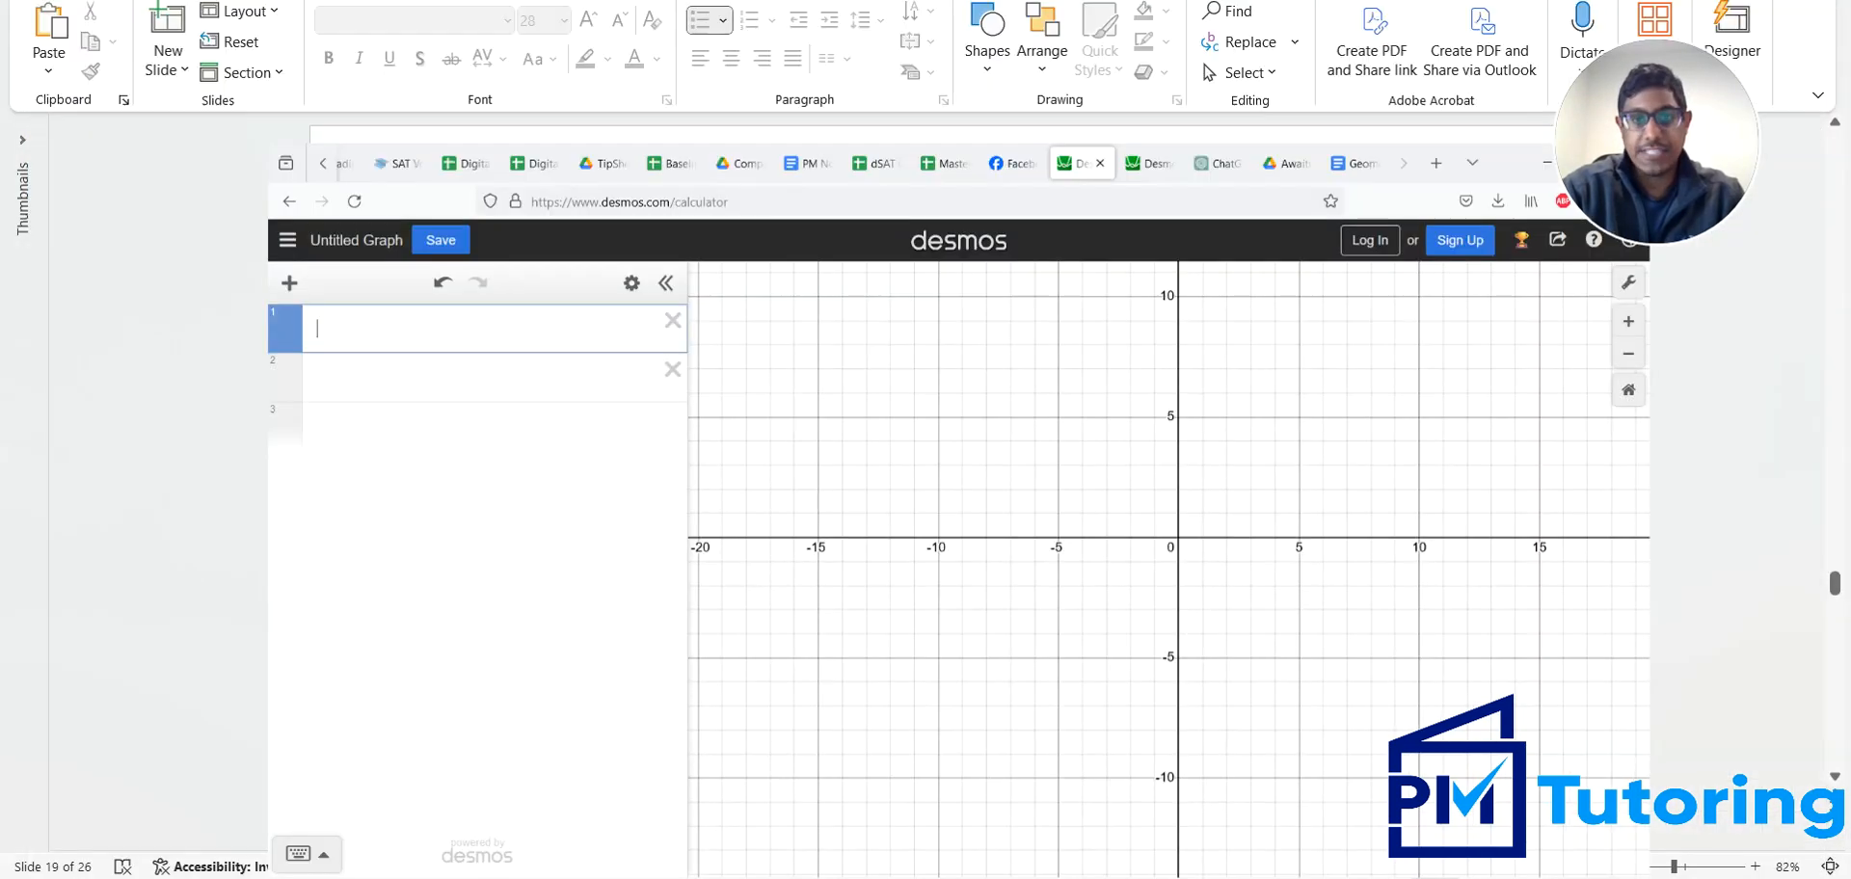
Enter the second problem's expression 9x² + bx + 49 in the first row, with a slider for b
key("alt+Tab")
key("alt+Tab")
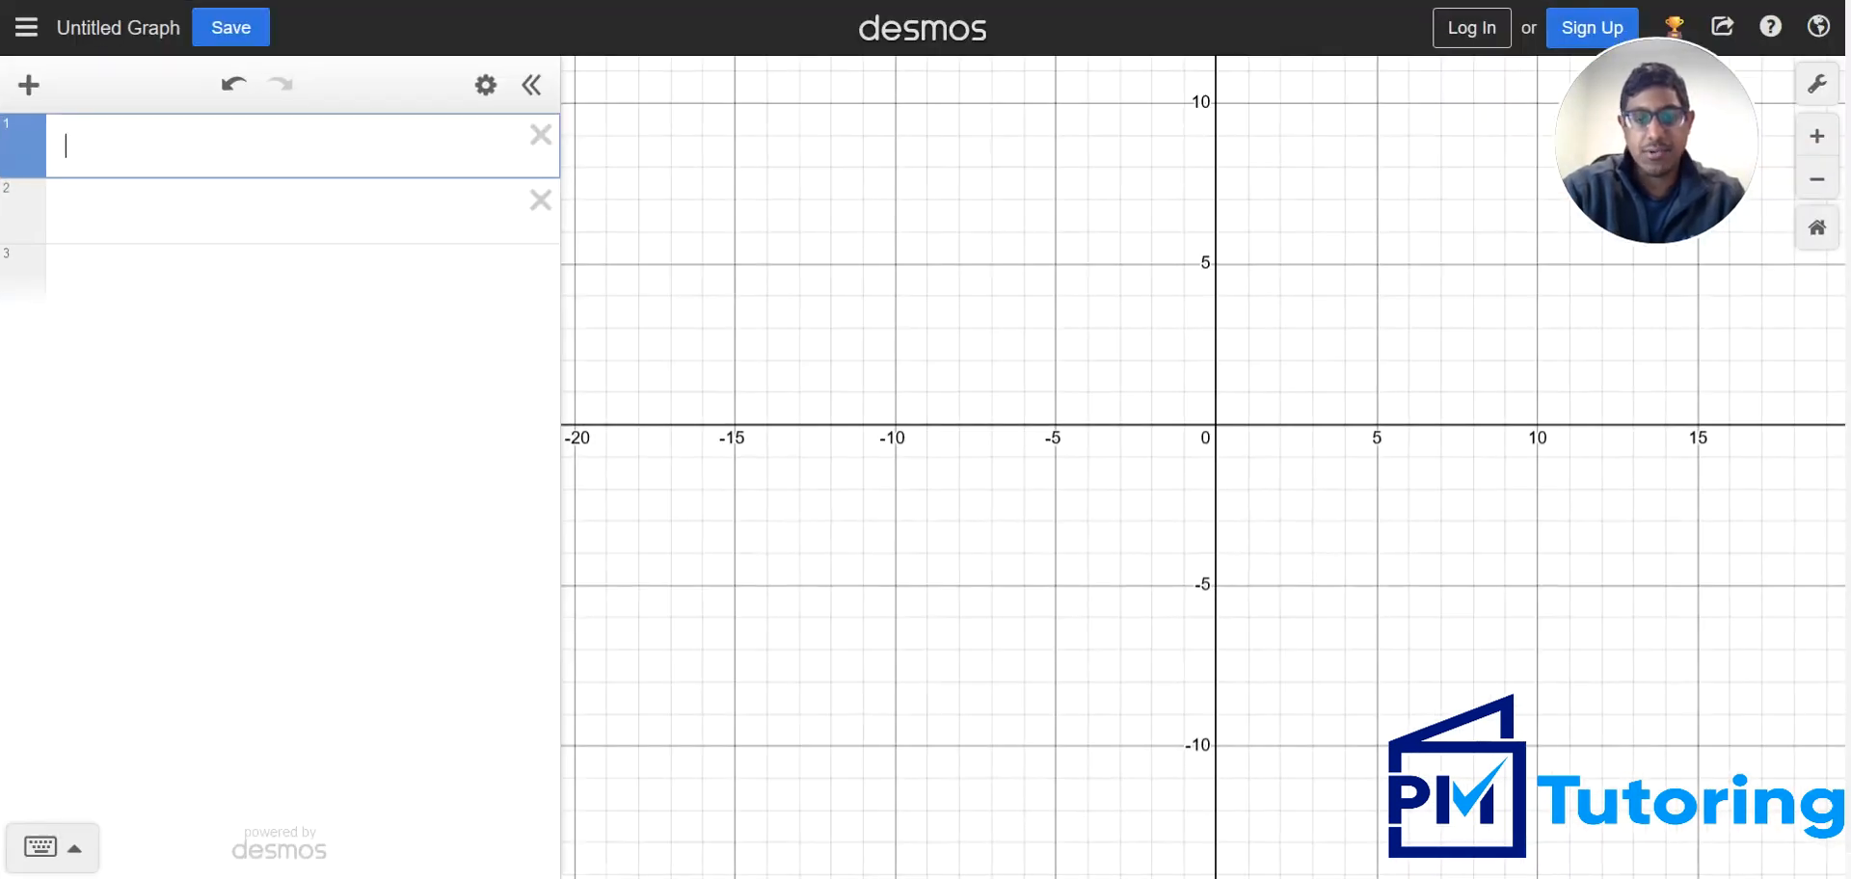
type("9x")
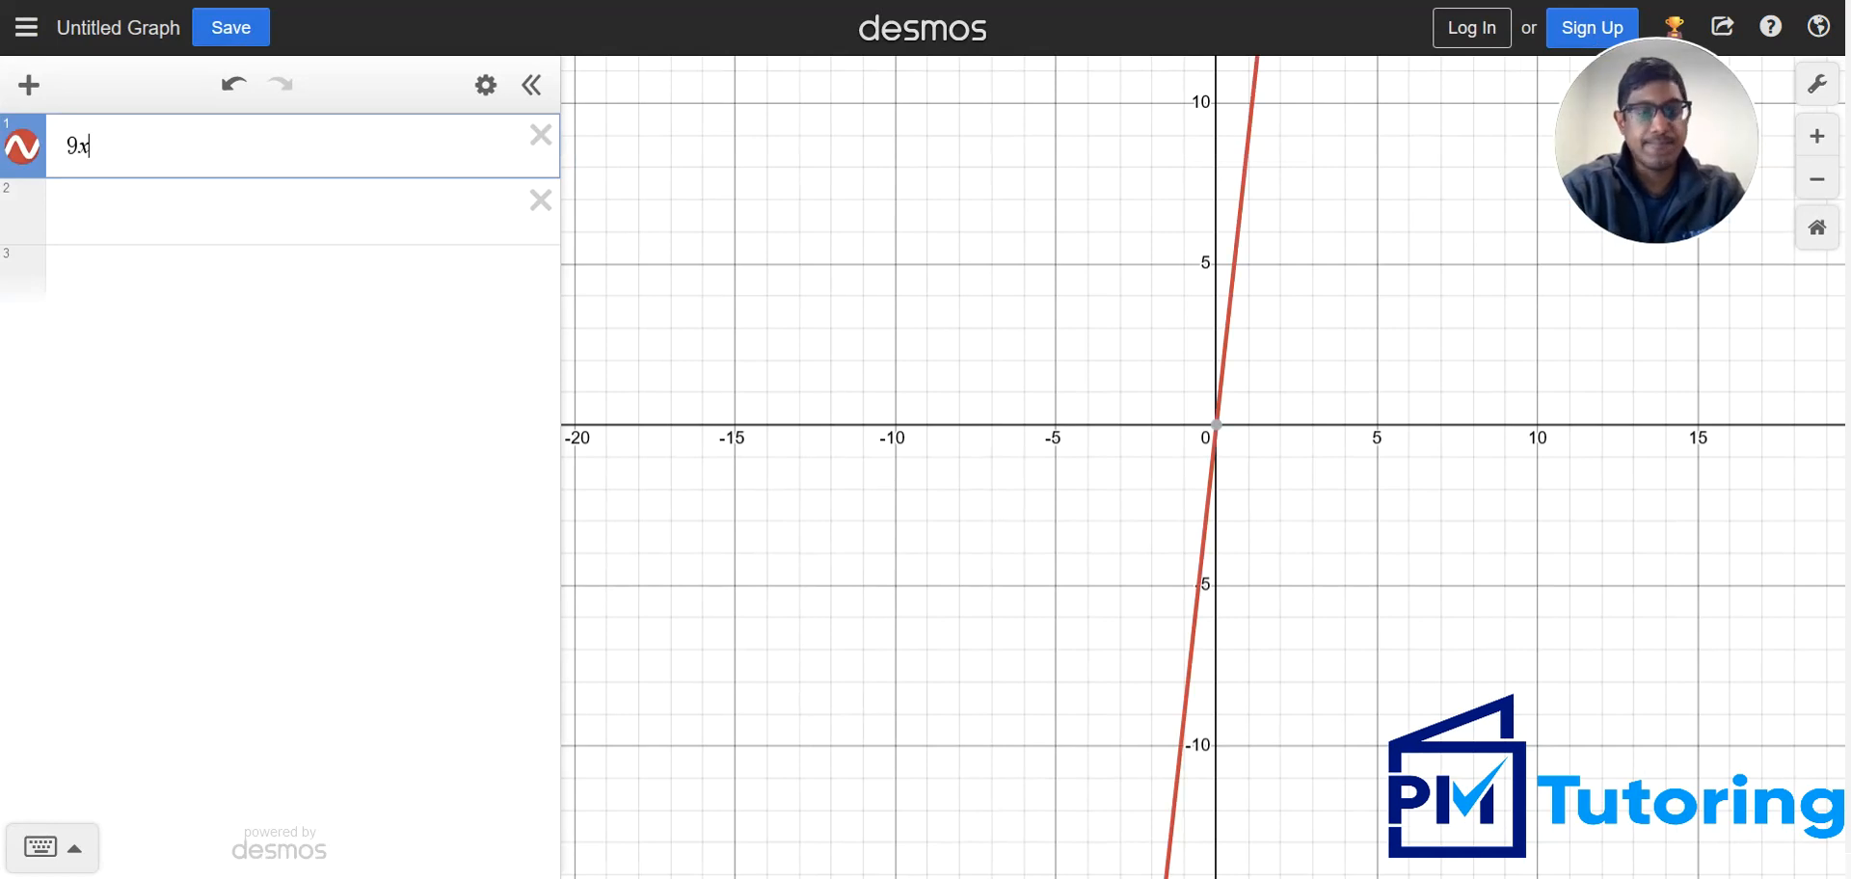
type("^2")
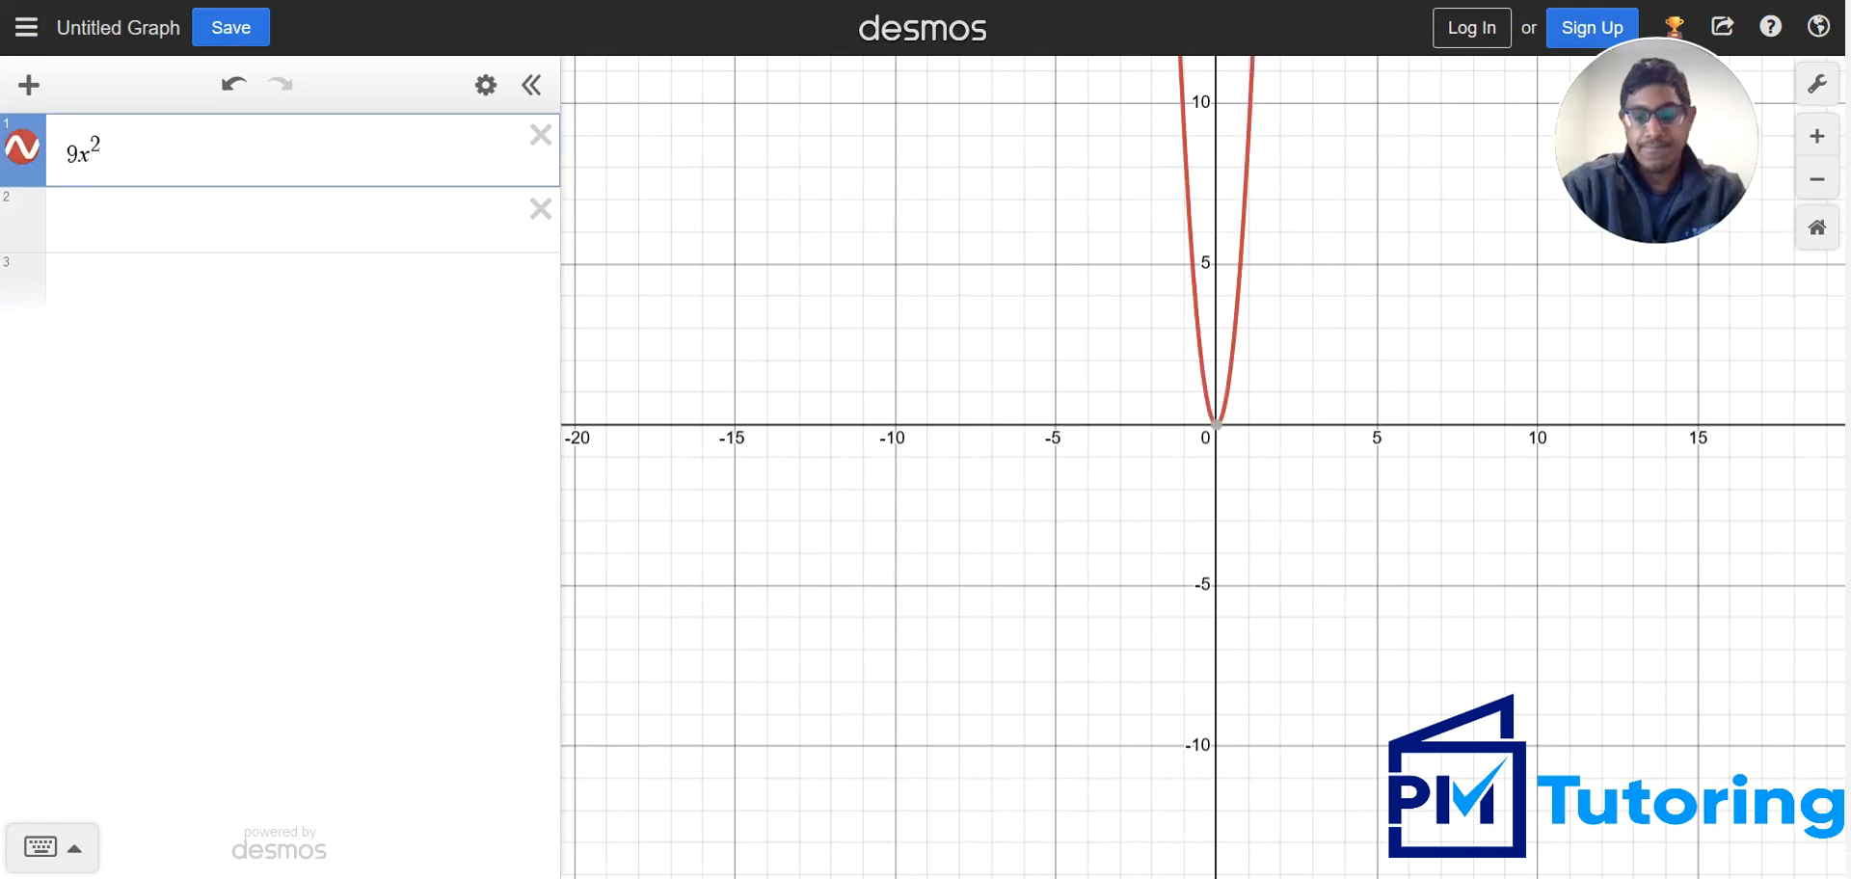
type("+")
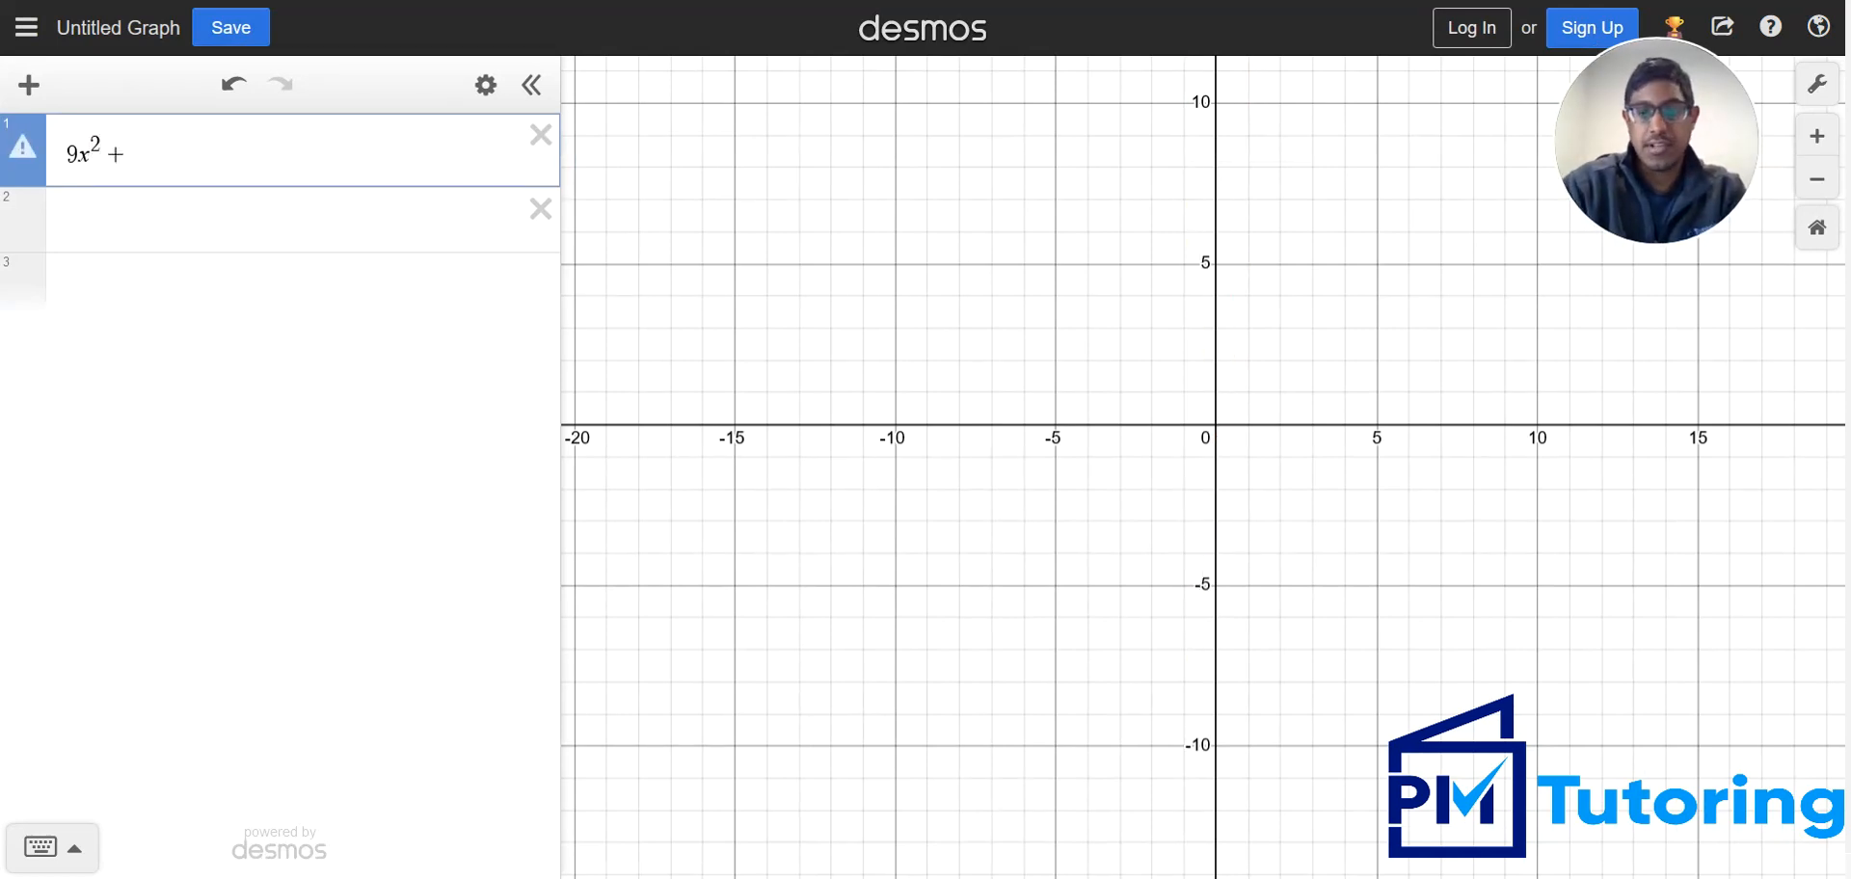
key("alt+Tab")
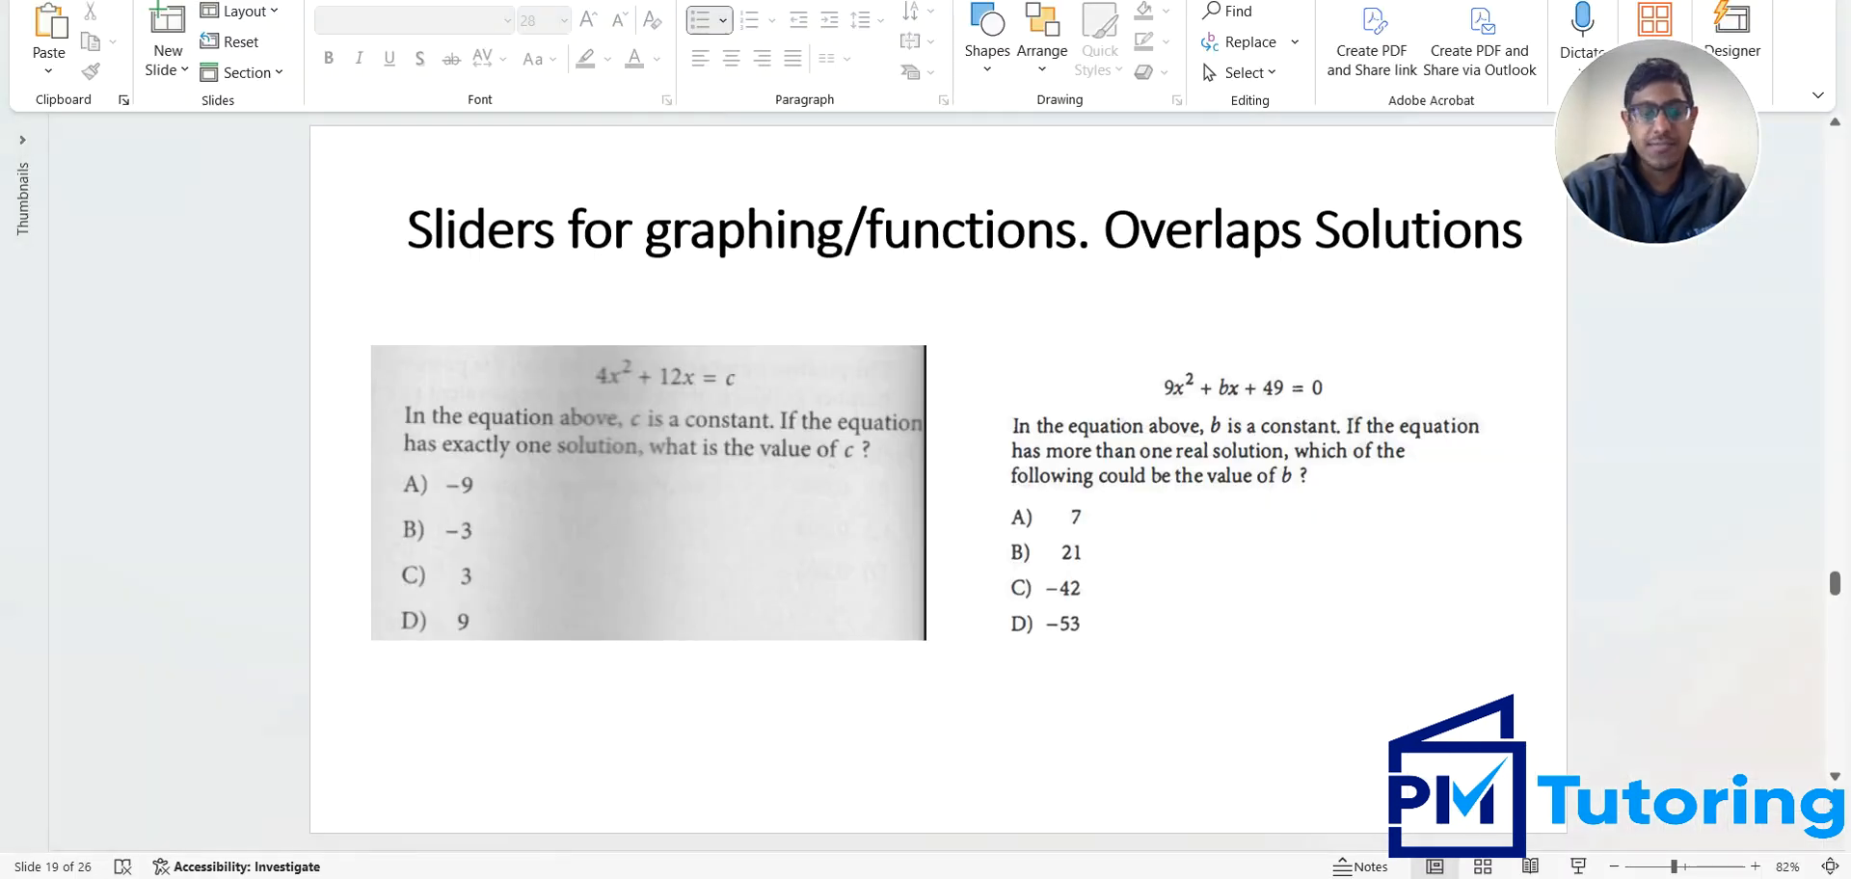
key("alt+Tab")
type("bx")
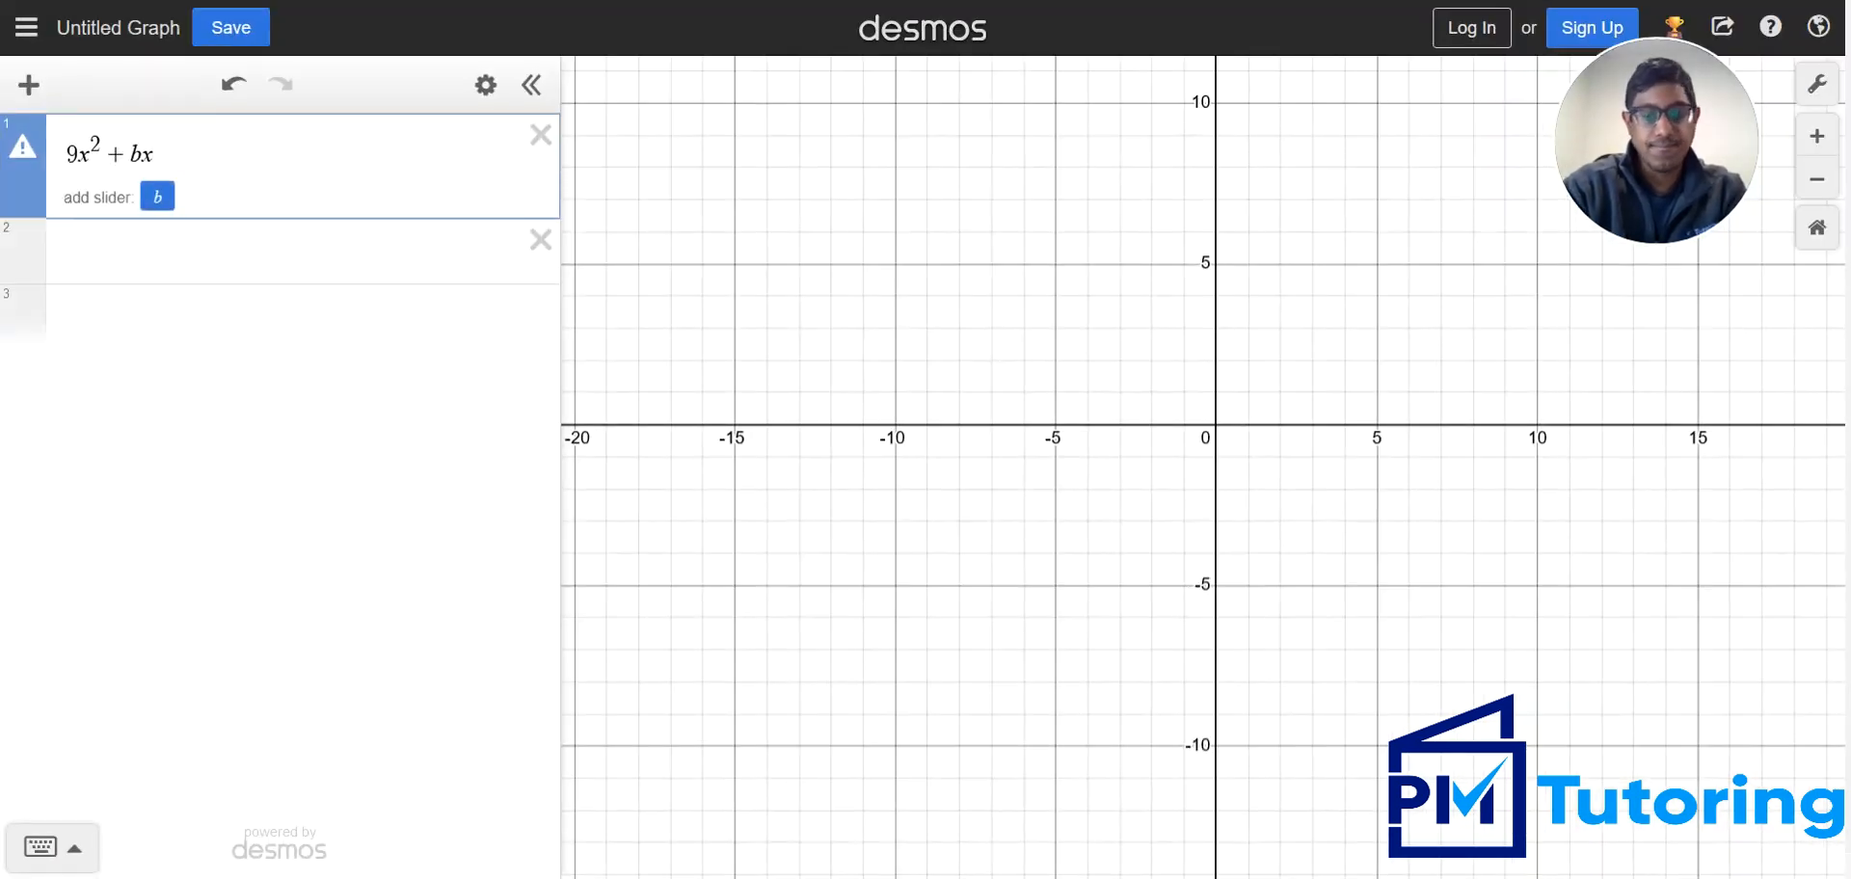
type(" + 49")
key("Return")
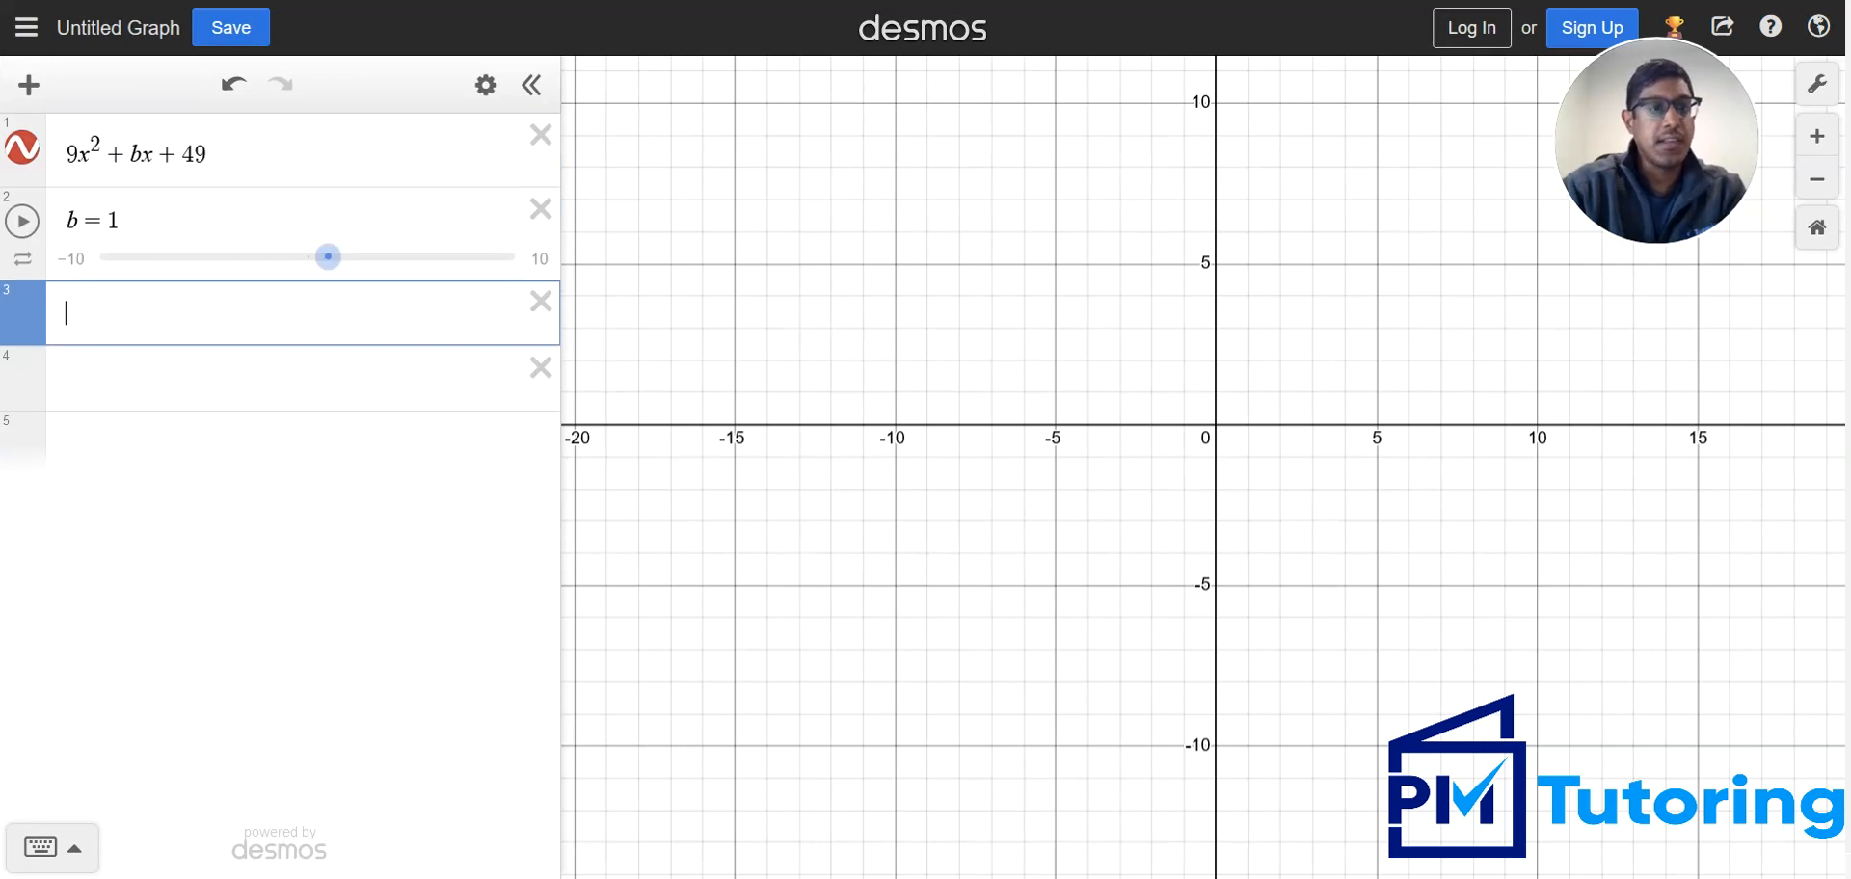
Vary the b slider to -2.7 and up to 8.8, examining how the parabola moves relative to the x-axis
left_click(1816, 179)
left_click(1816, 179)
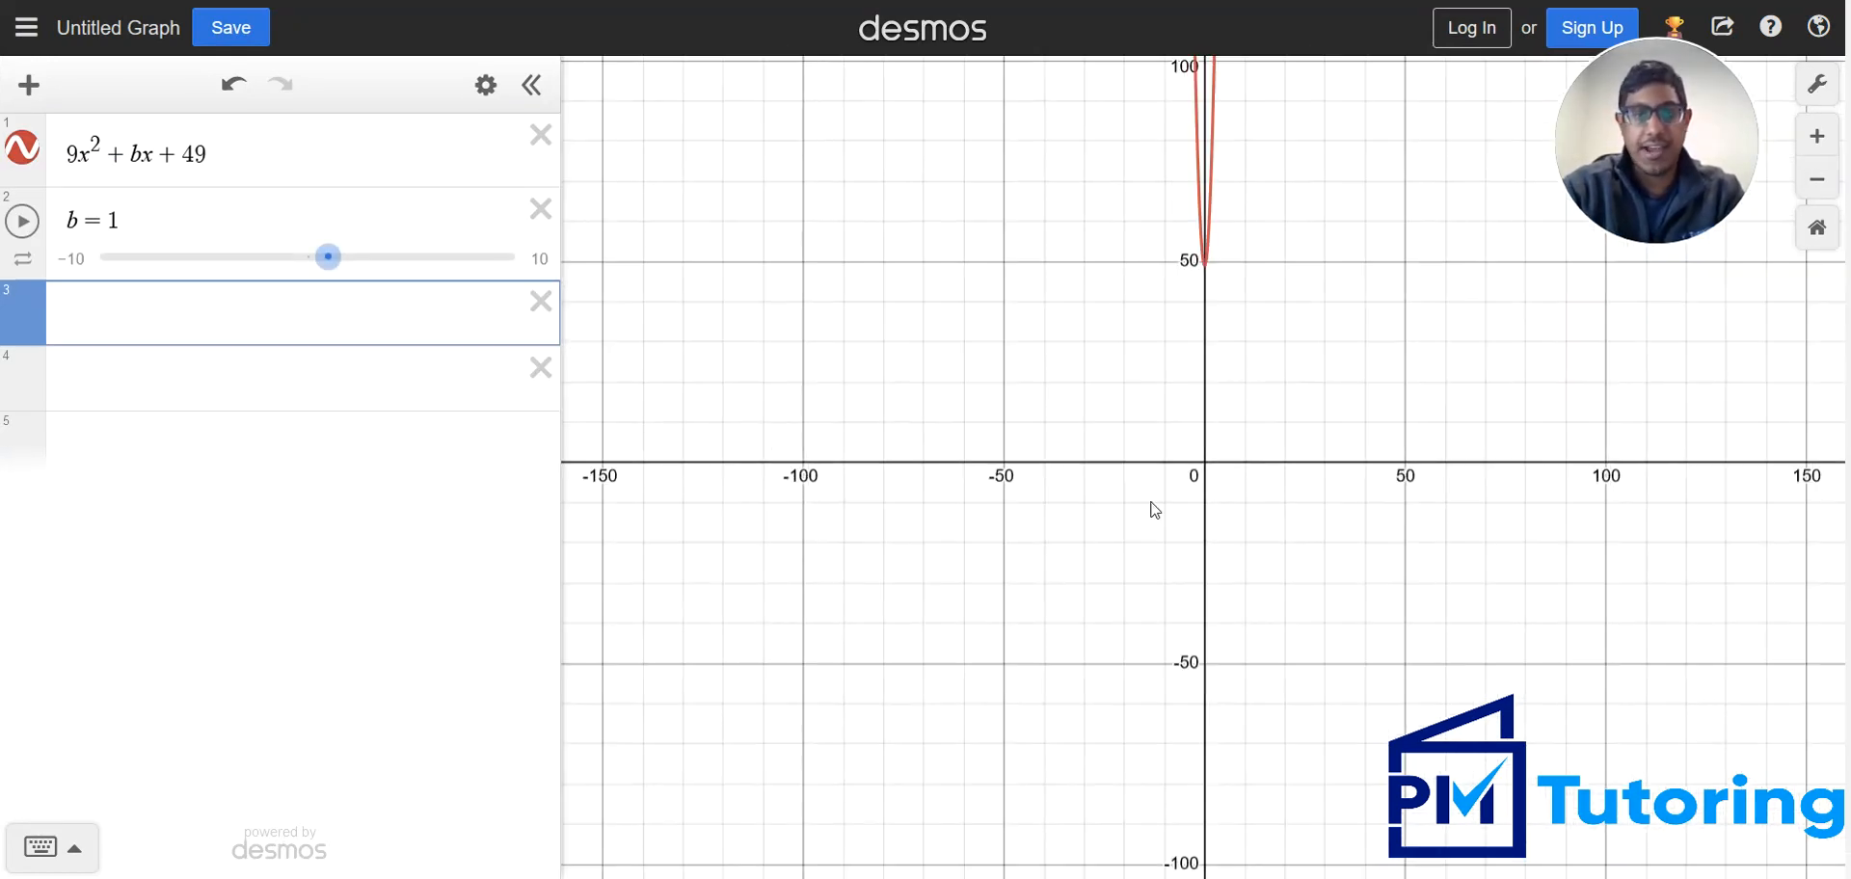
left_click_drag(327, 256, 252, 258)
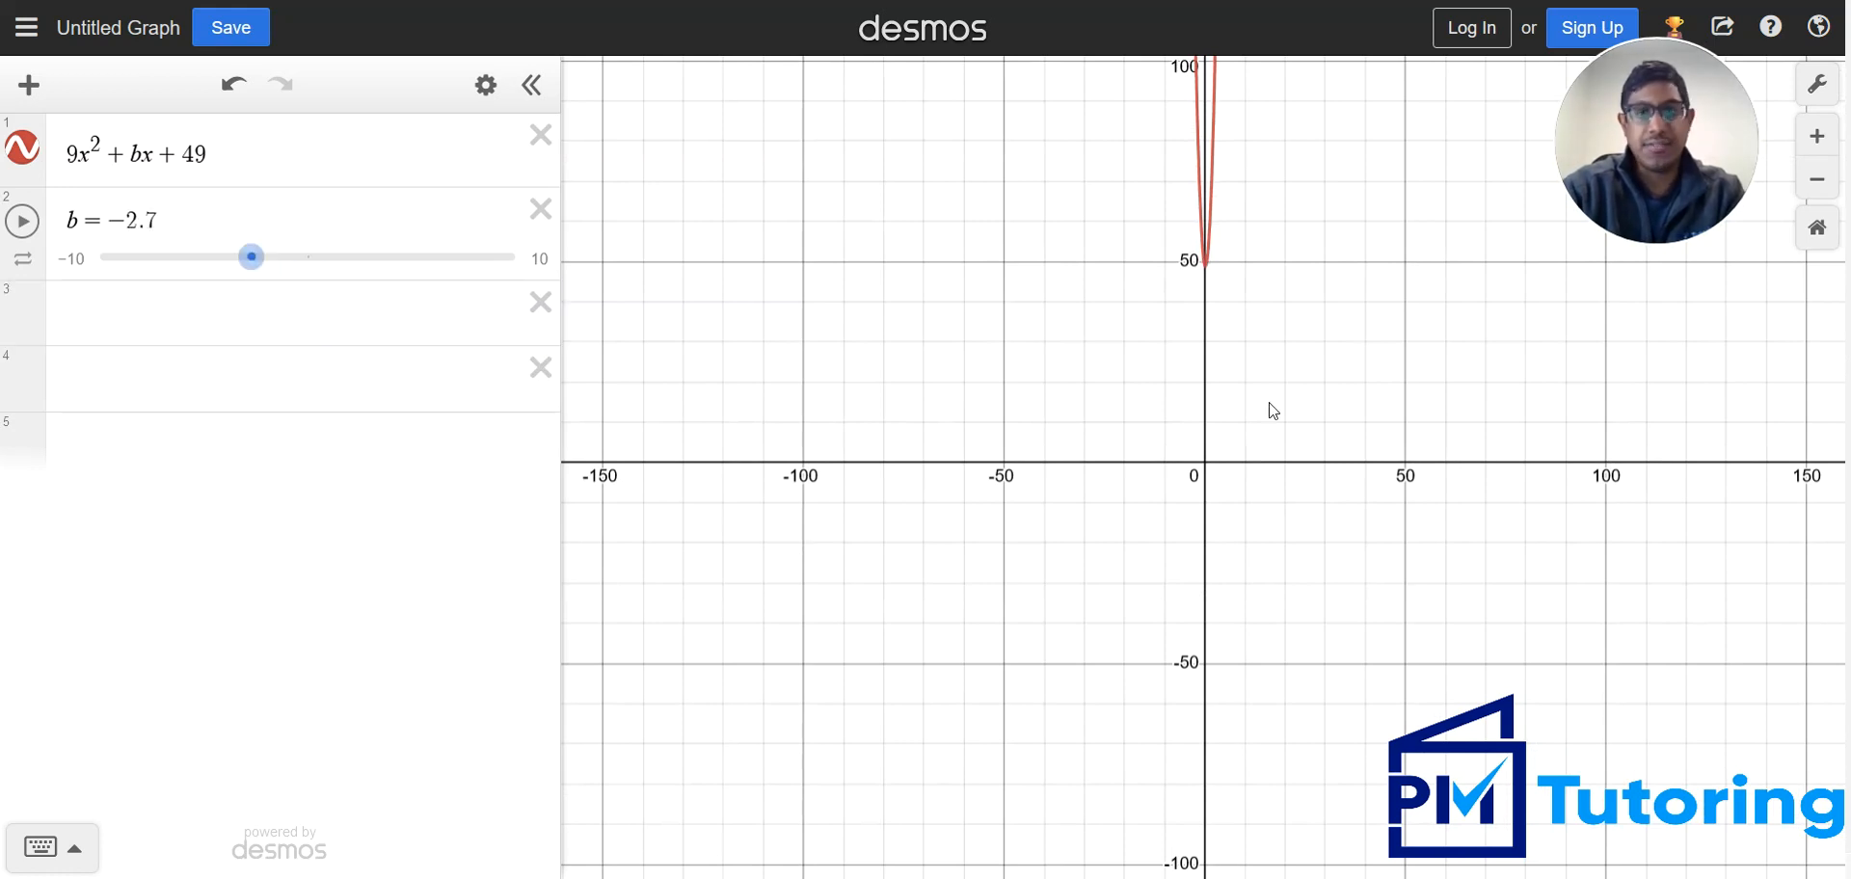
left_click_drag(1273, 412, 934, 464)
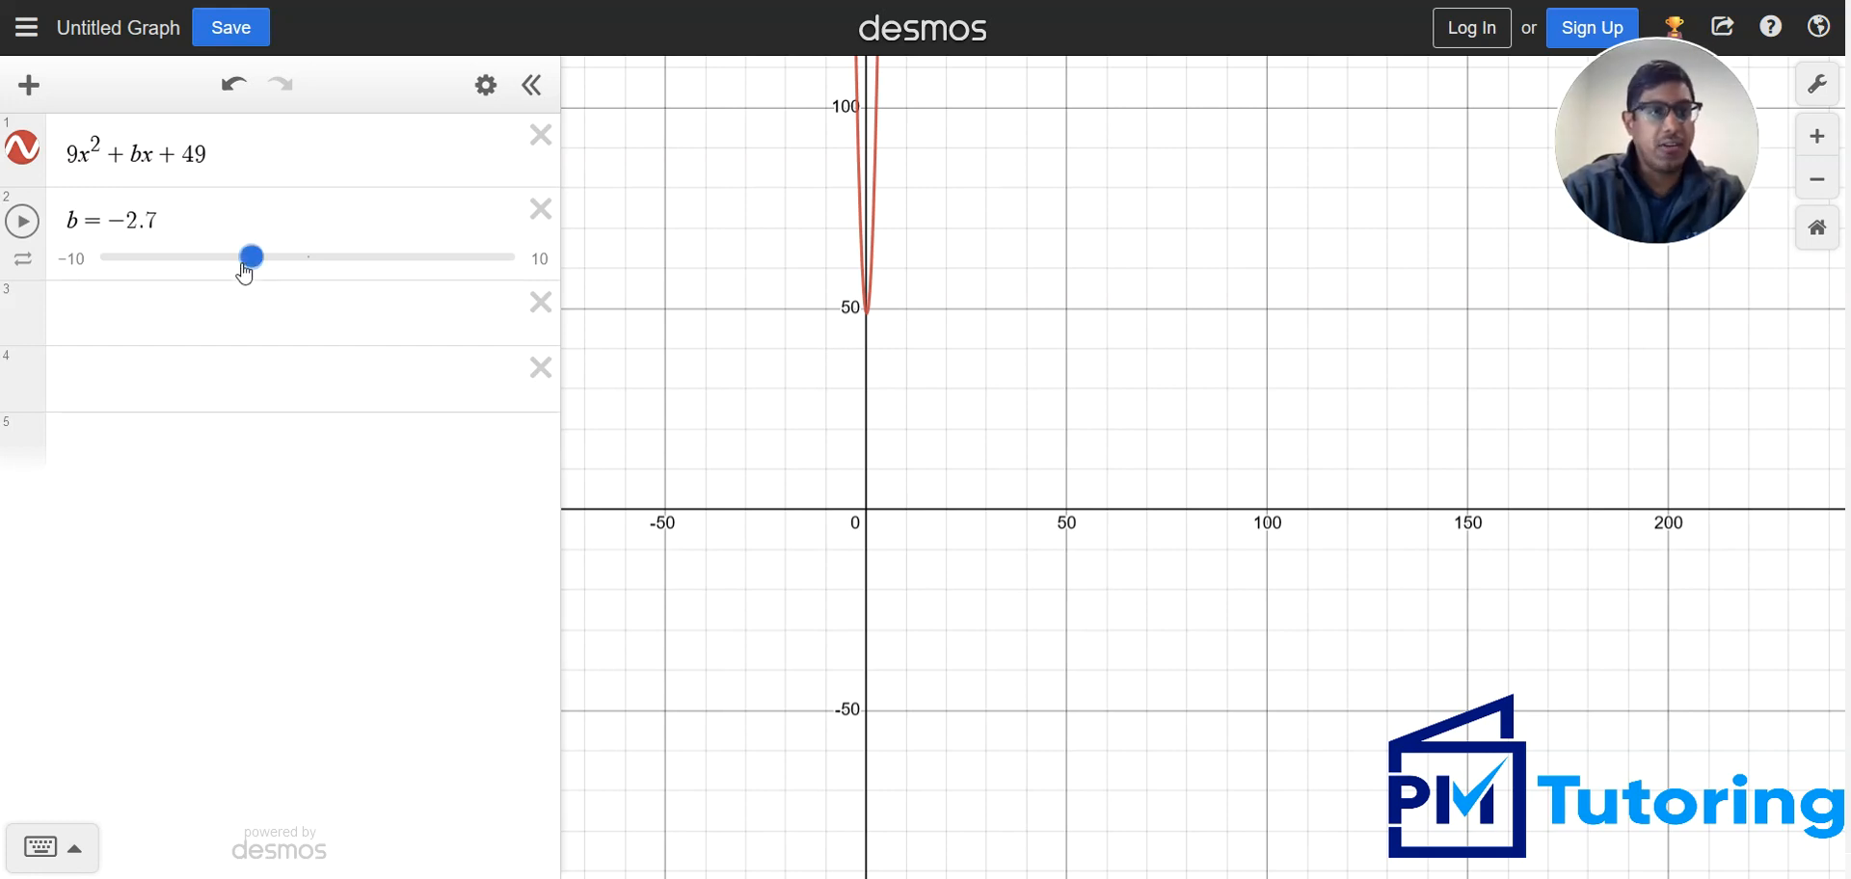
left_click_drag(248, 268, 490, 271)
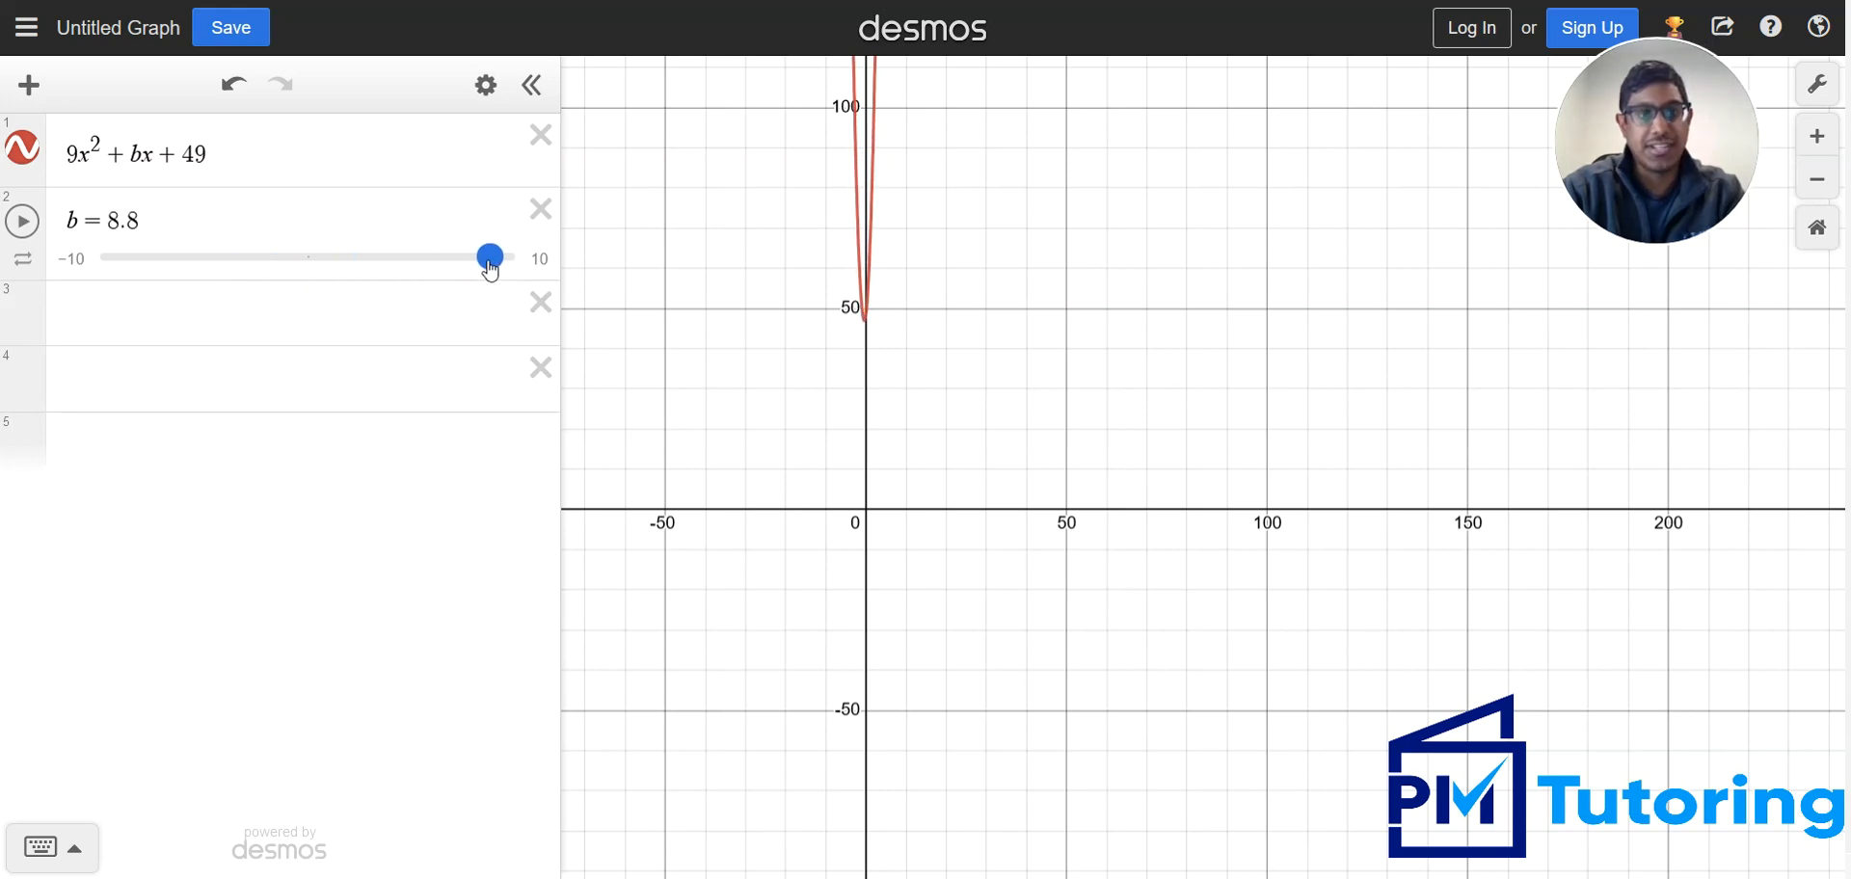
Set the b slider's upper limit to 100 and return to the slide to check the answer choices for b
left_click(538, 258)
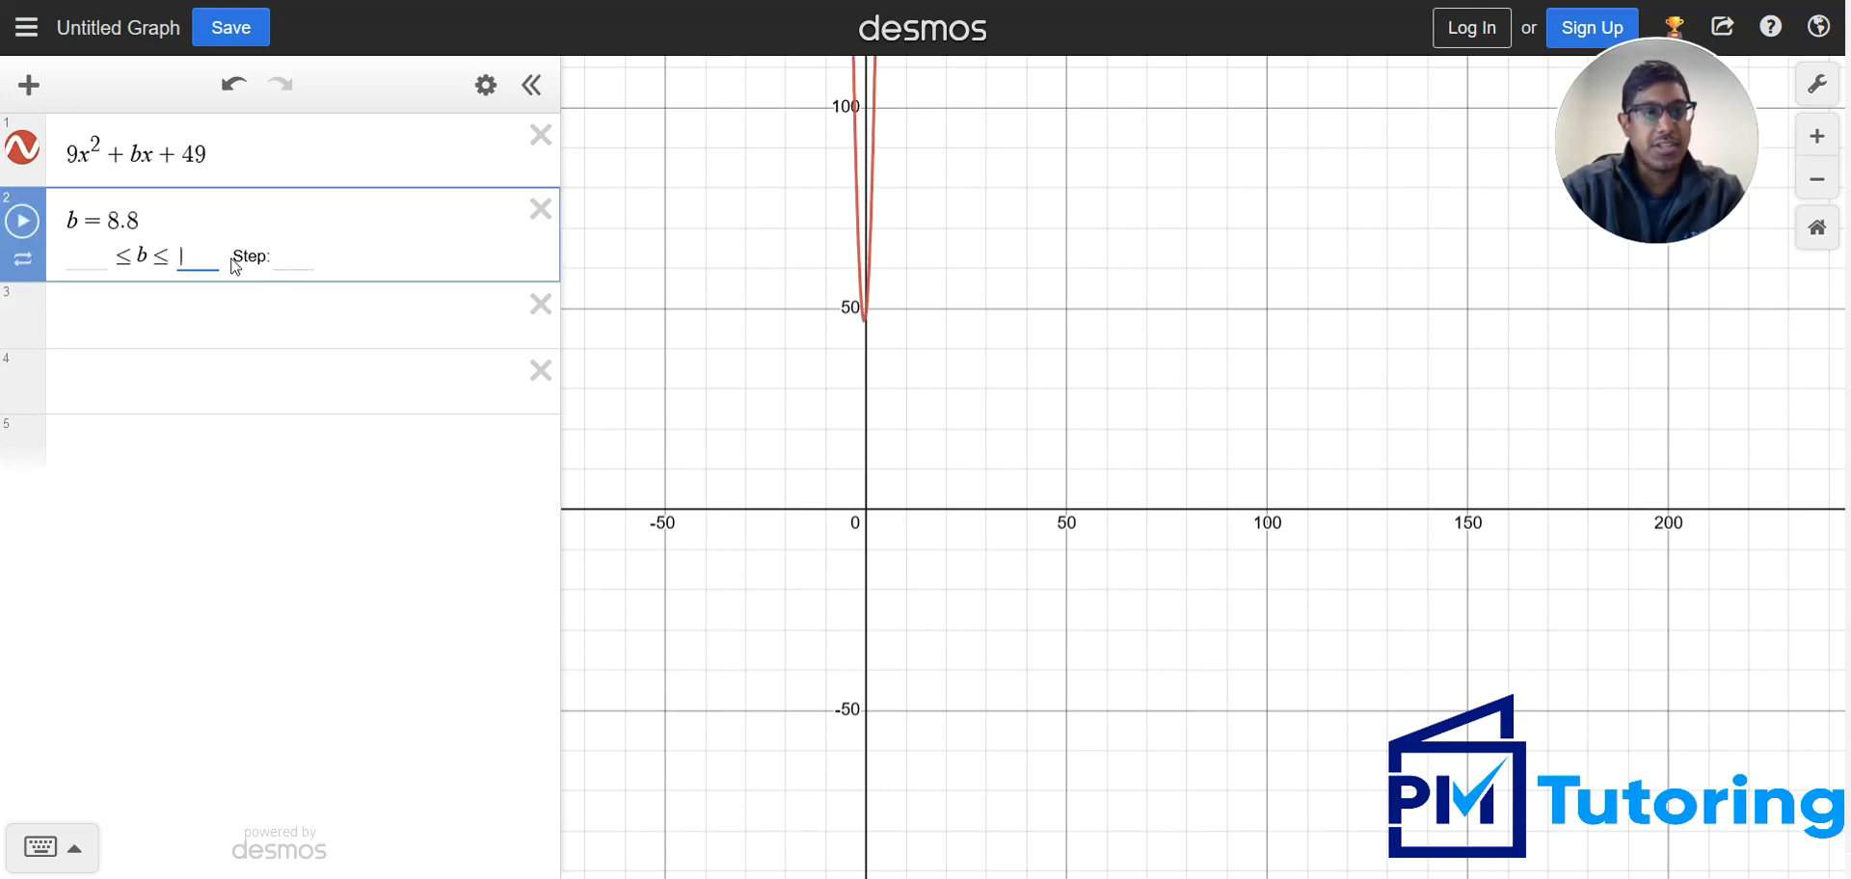
type("100")
key("Return")
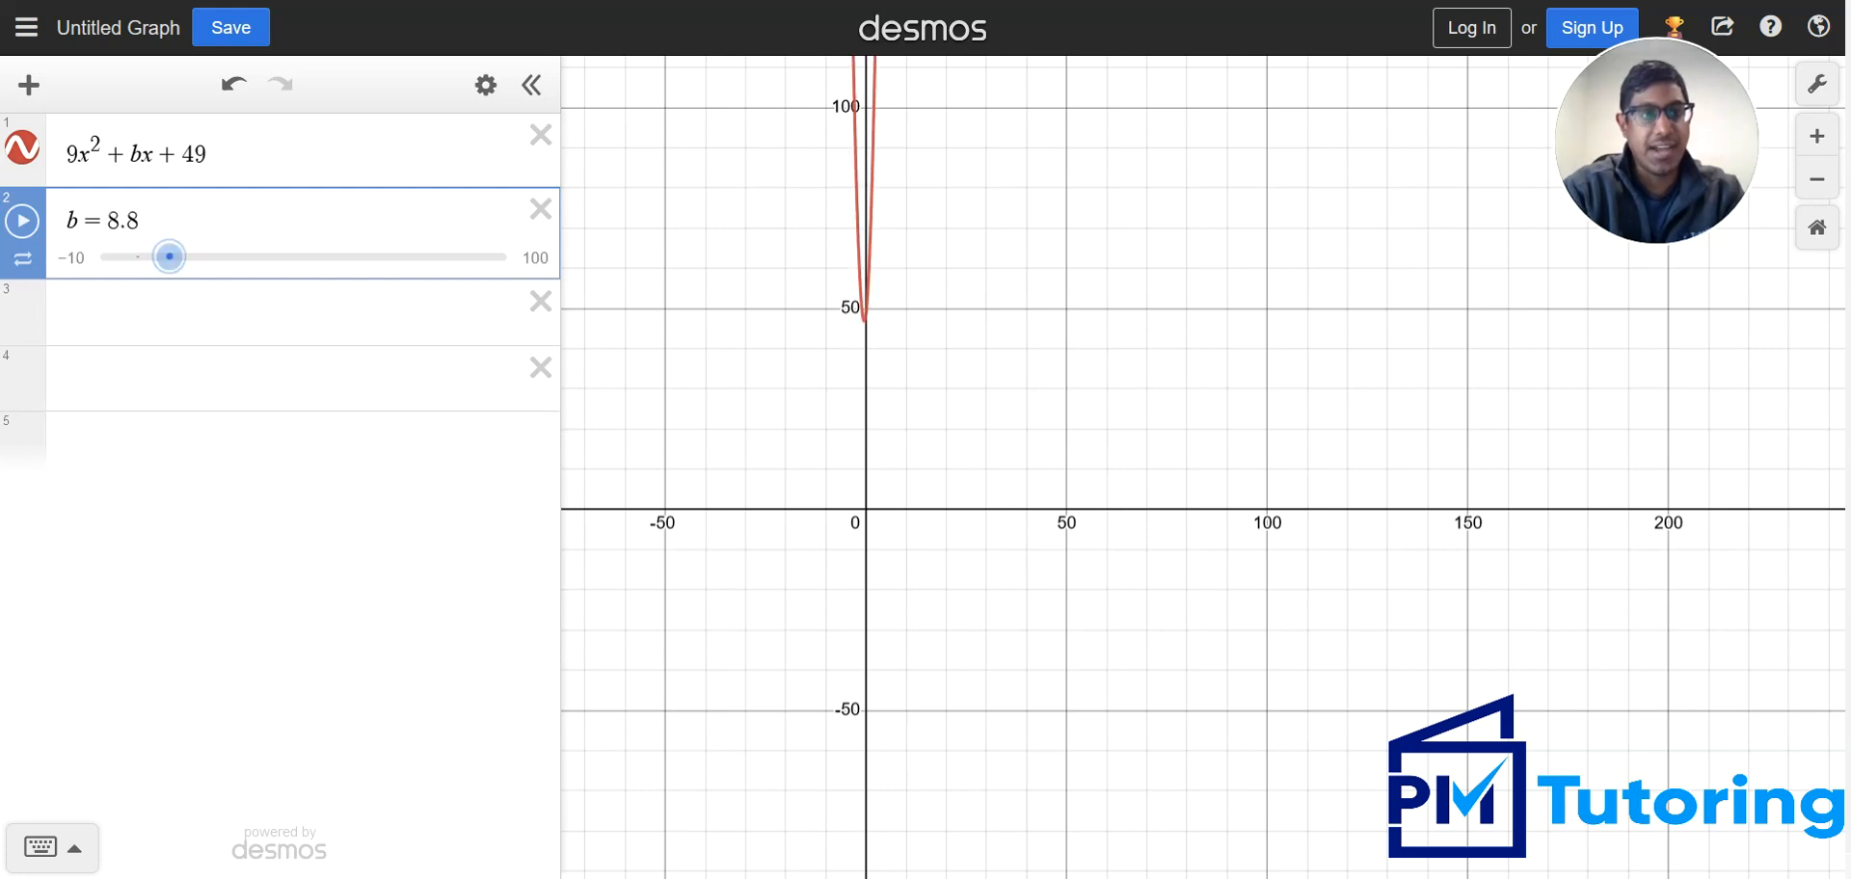
key("alt+Tab")
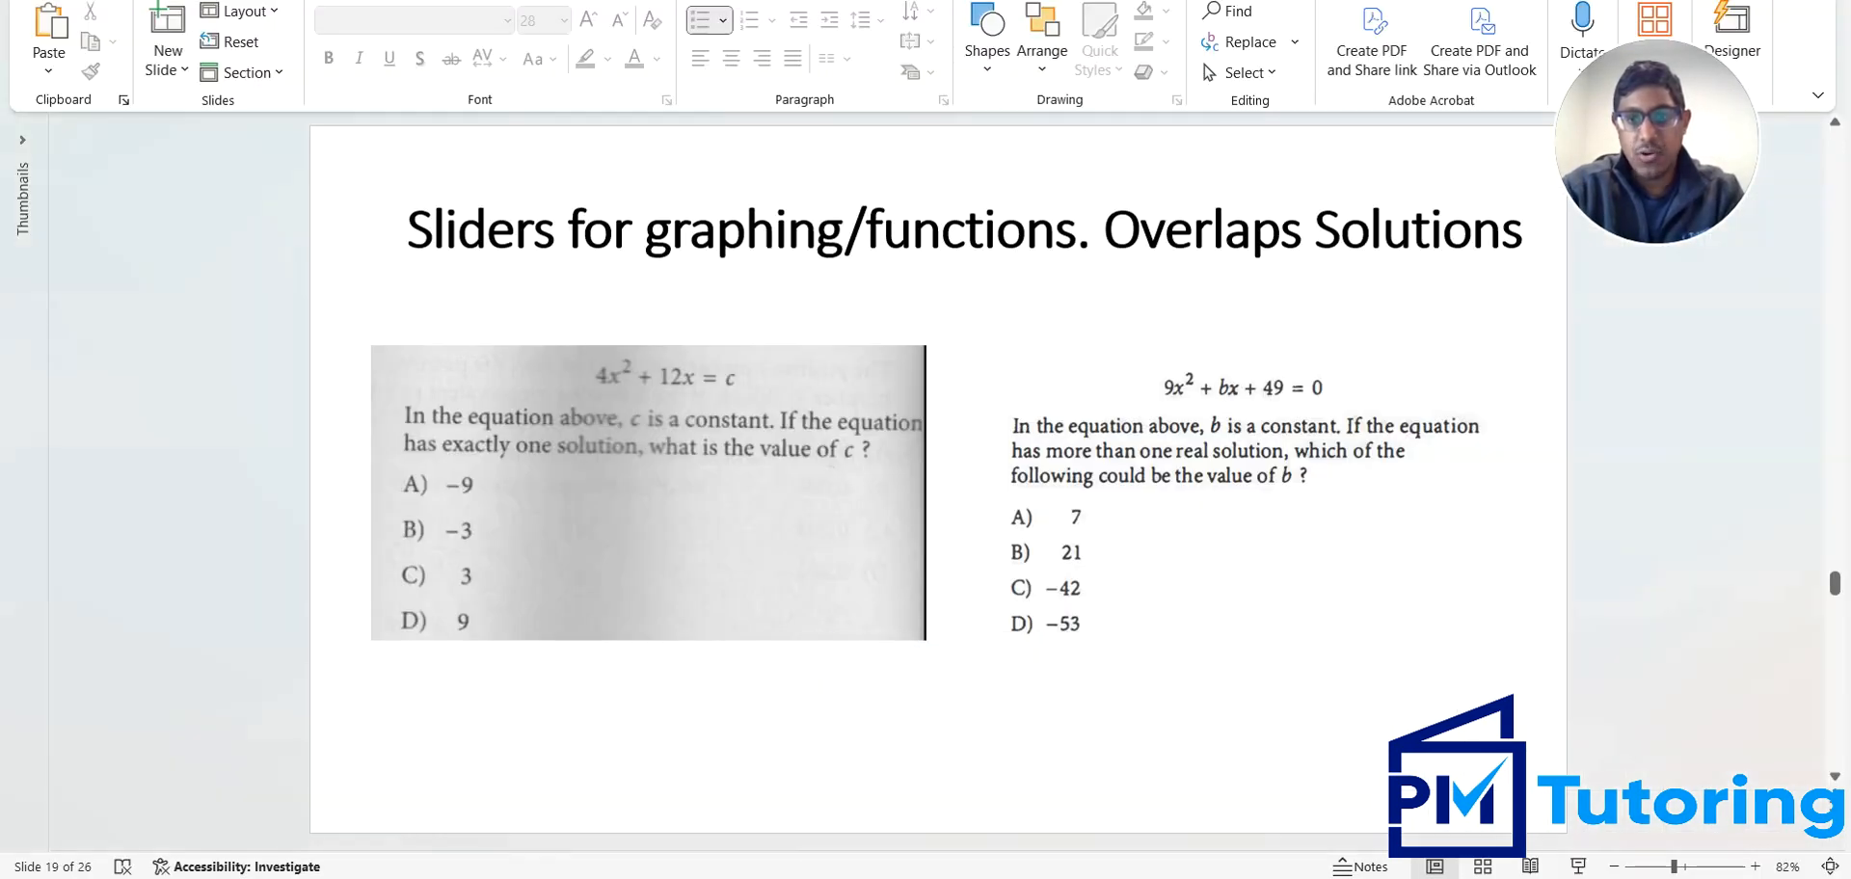
Switch back to Desmos and set the b slider's lower limit to -60
key("alt+Tab")
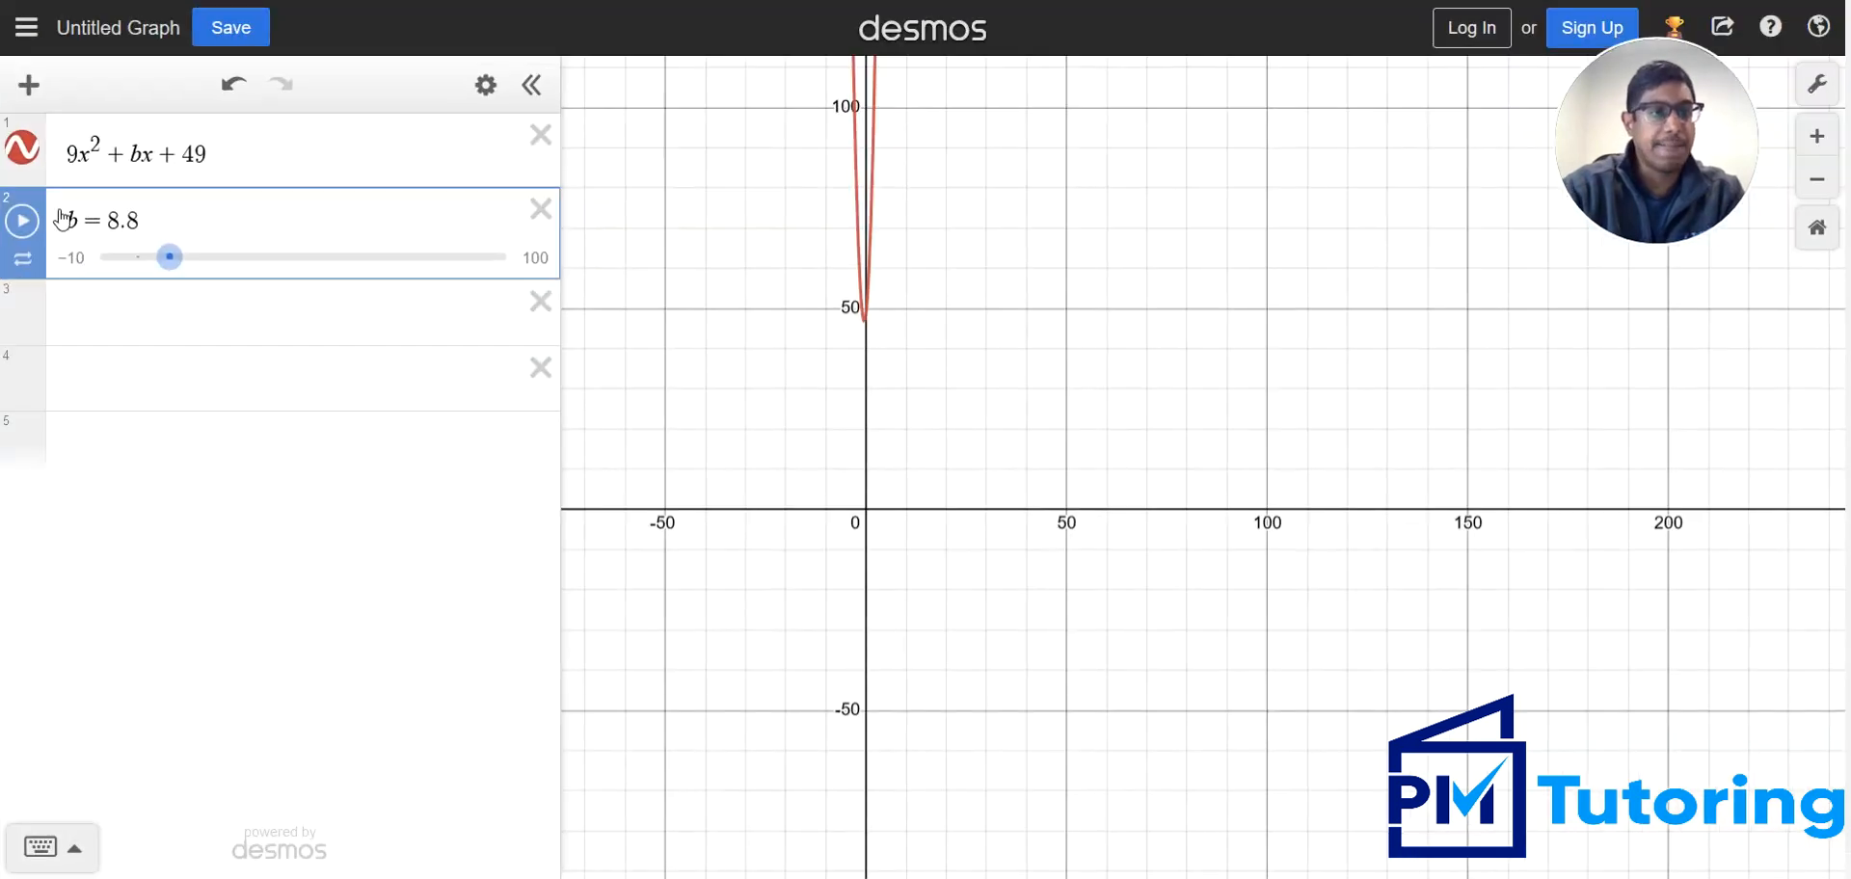
left_click(74, 262)
type("-60")
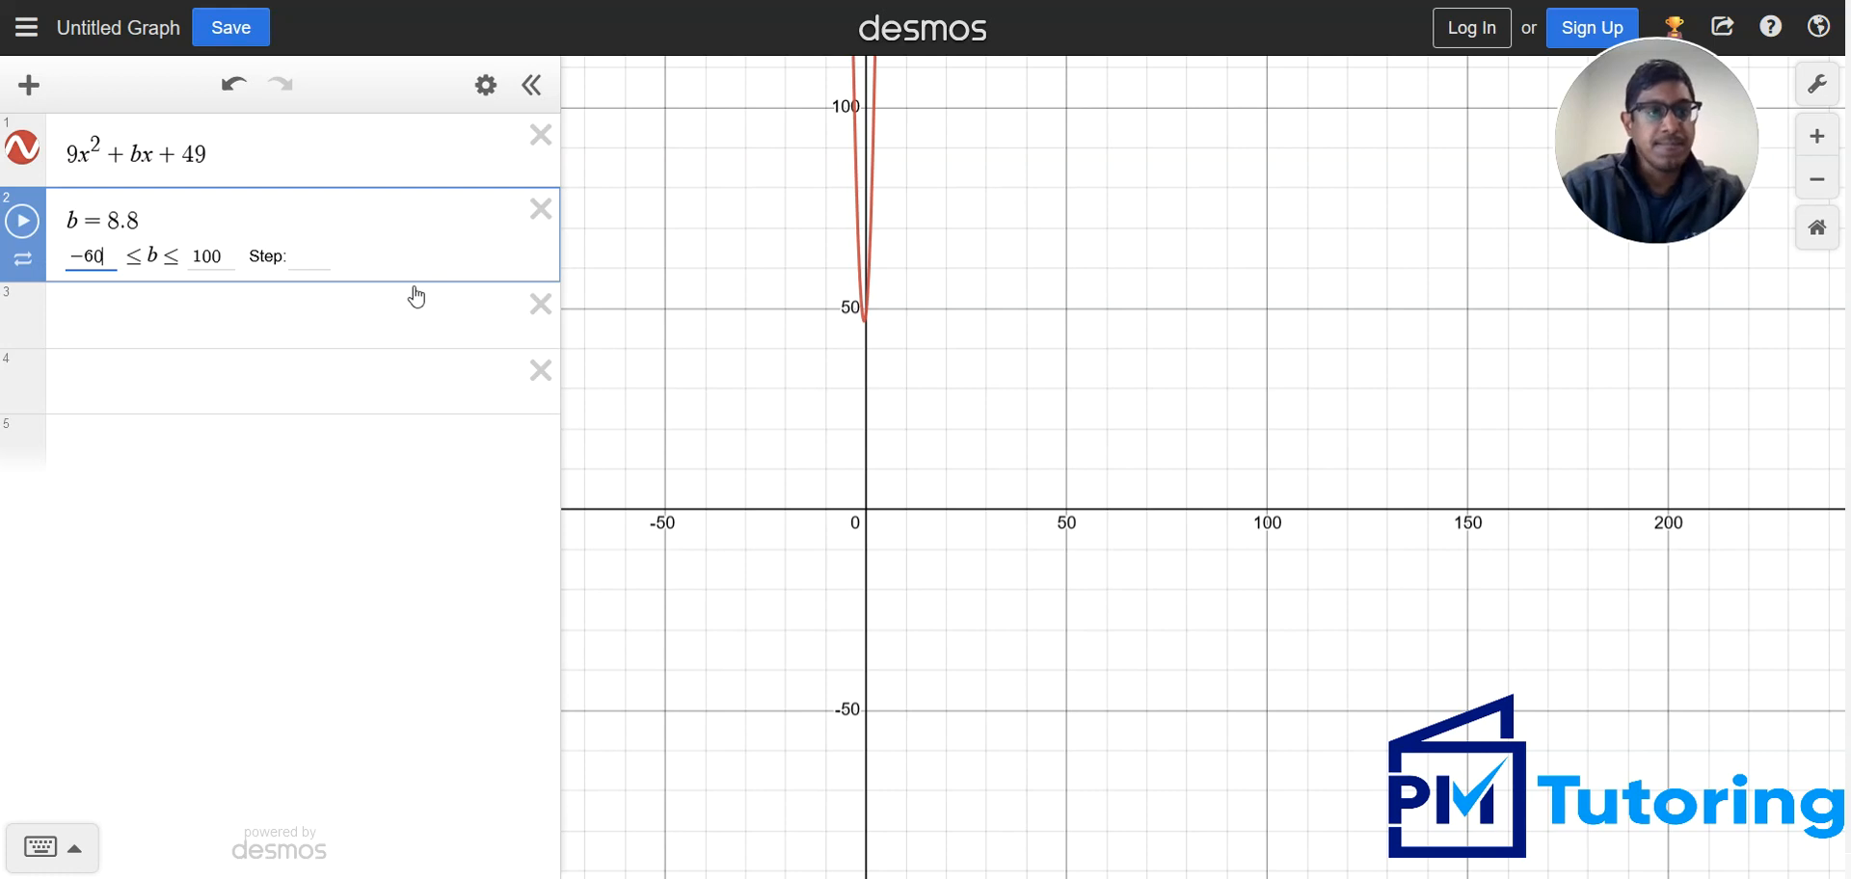
key("Return")
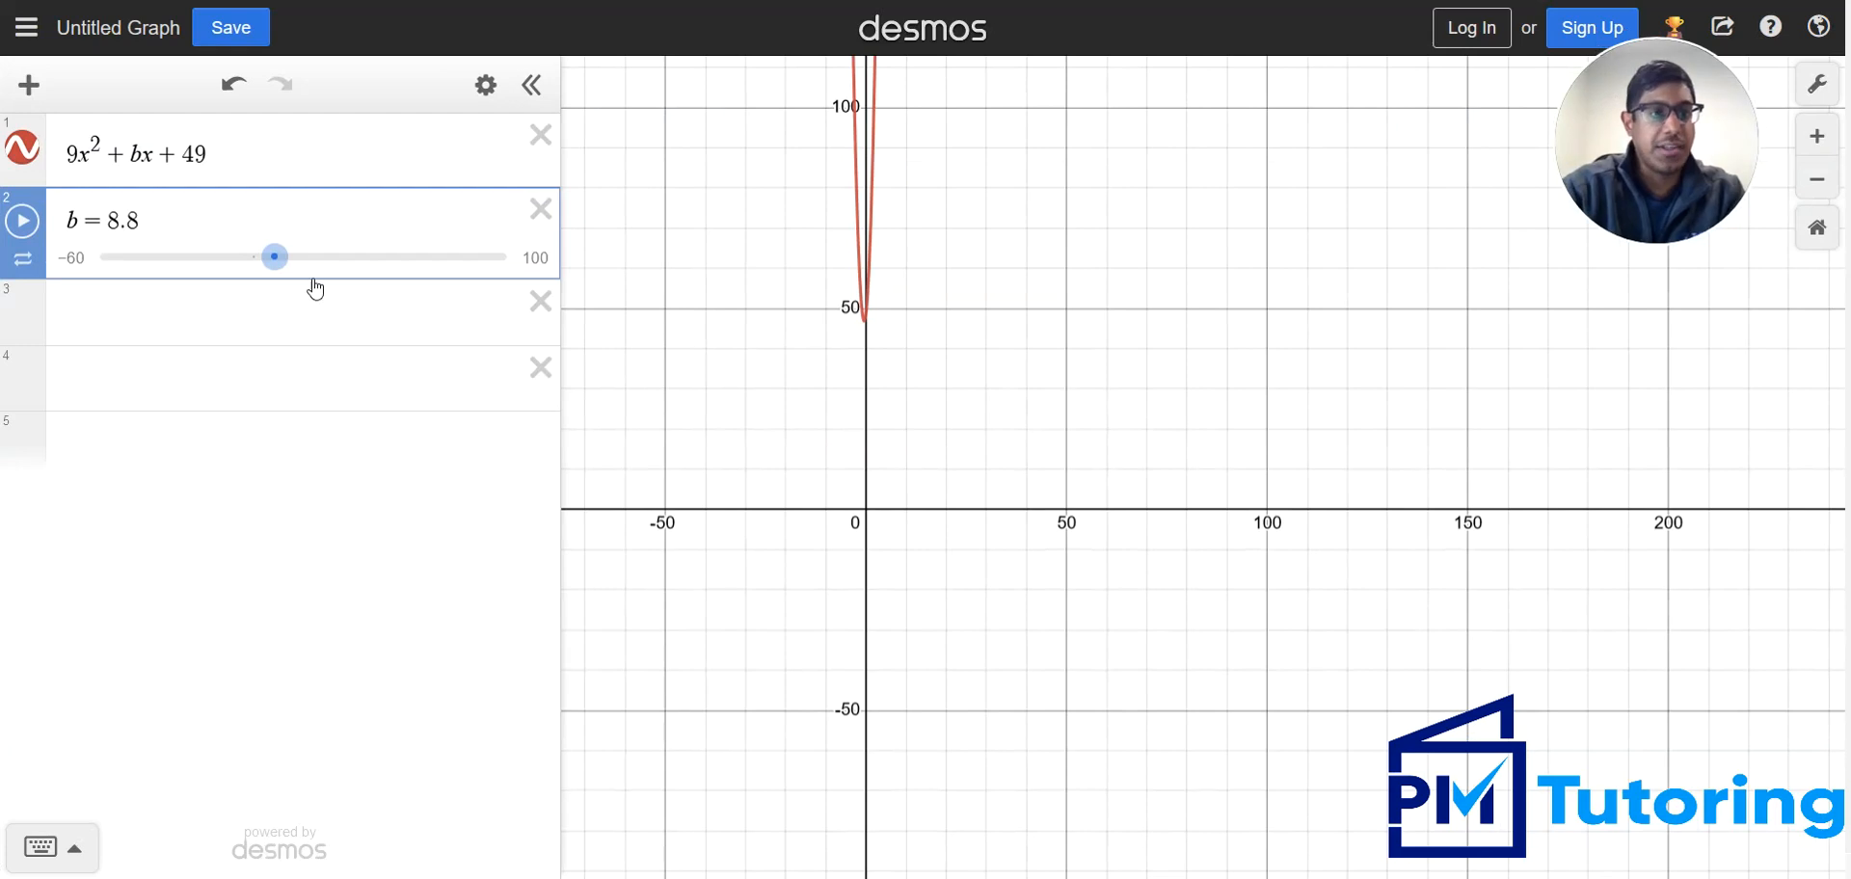
Lower b to -41, examine the parabola's vertex against the x-axis, and recheck the answer choices on the slide
left_click_drag(275, 256, 155, 264)
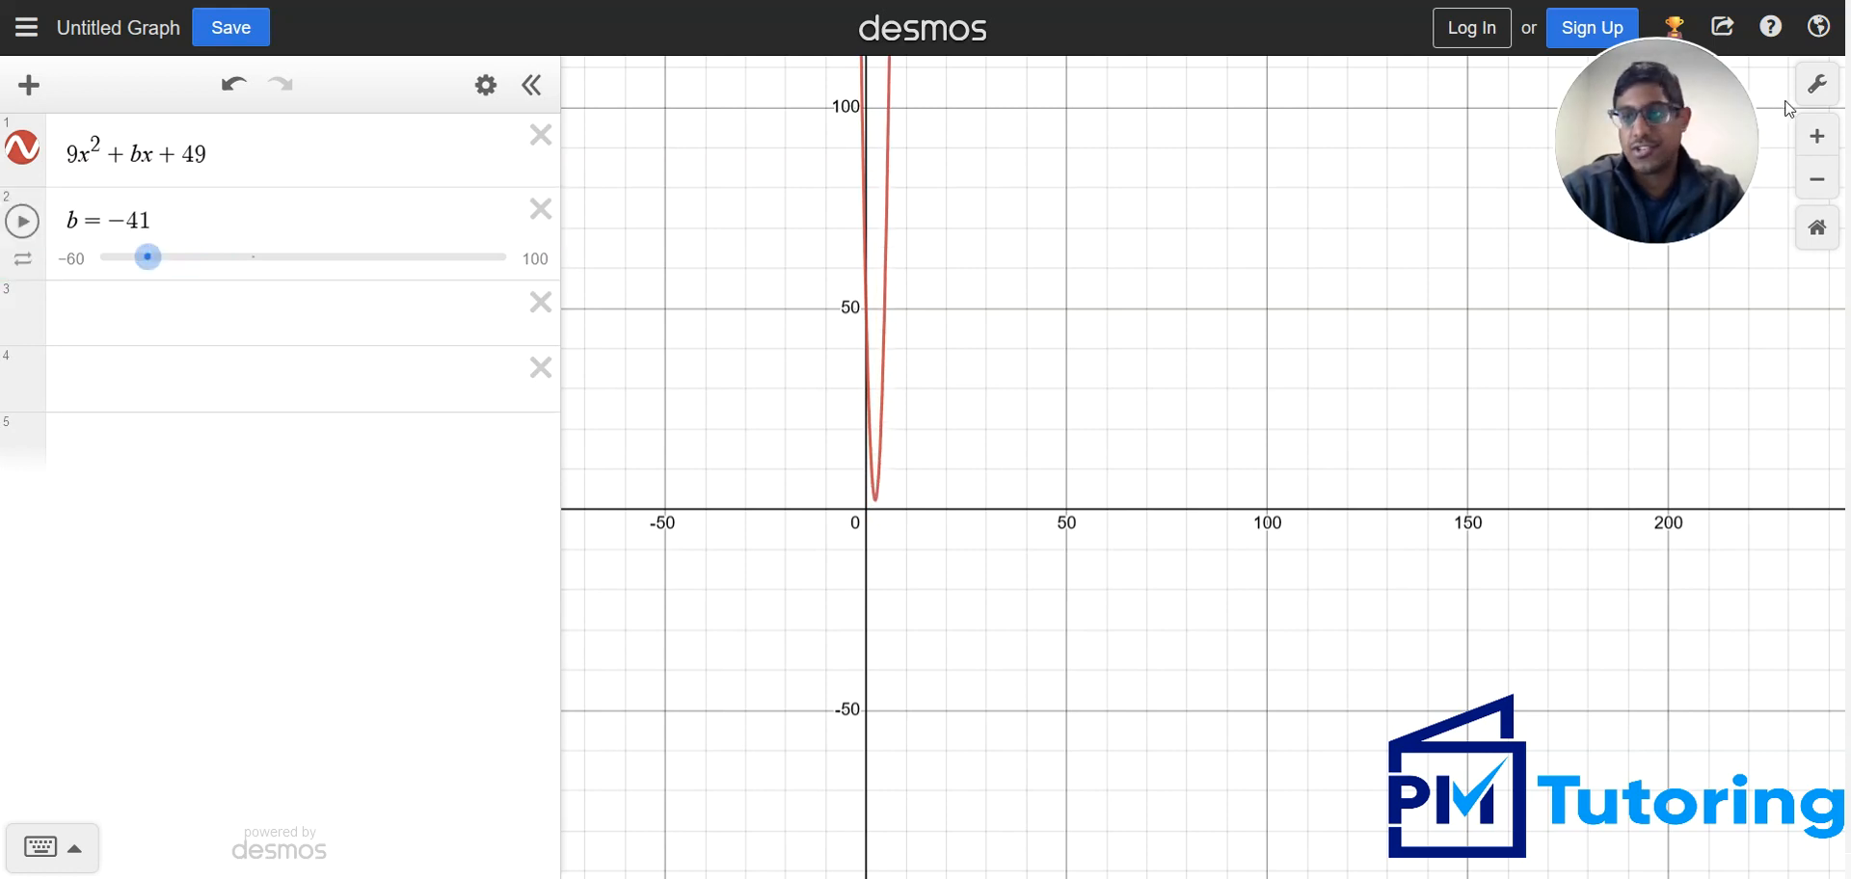
left_click(1816, 136)
left_click_drag(877, 534, 1054, 546)
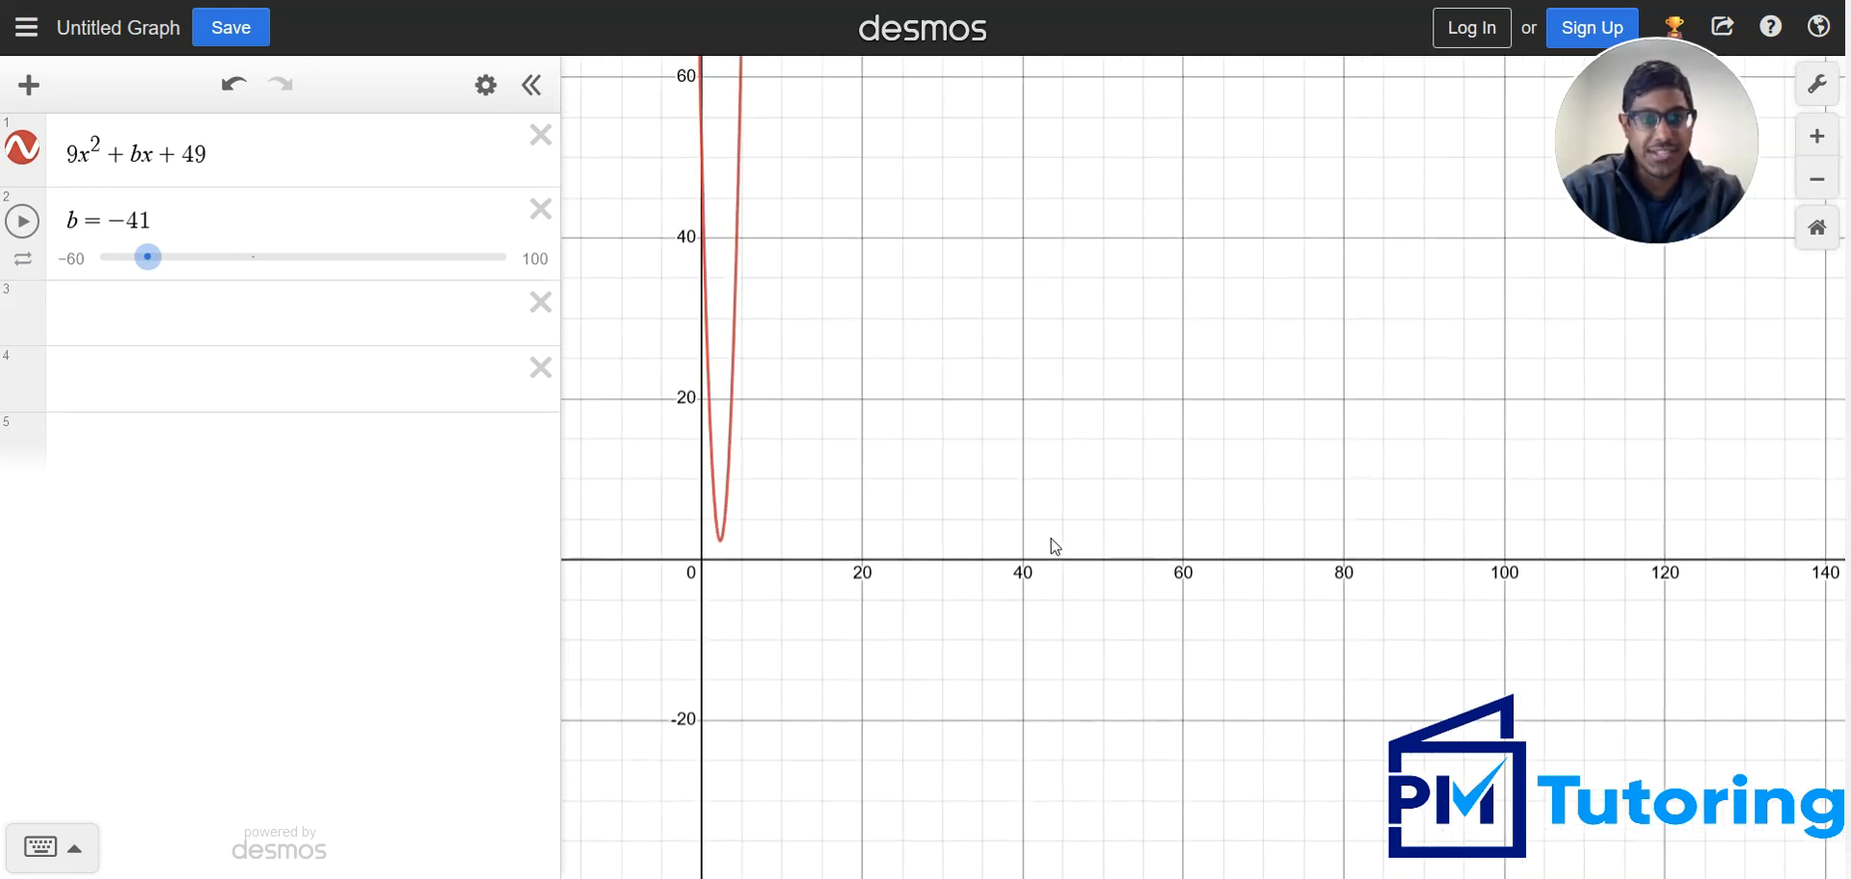
key("super+Down")
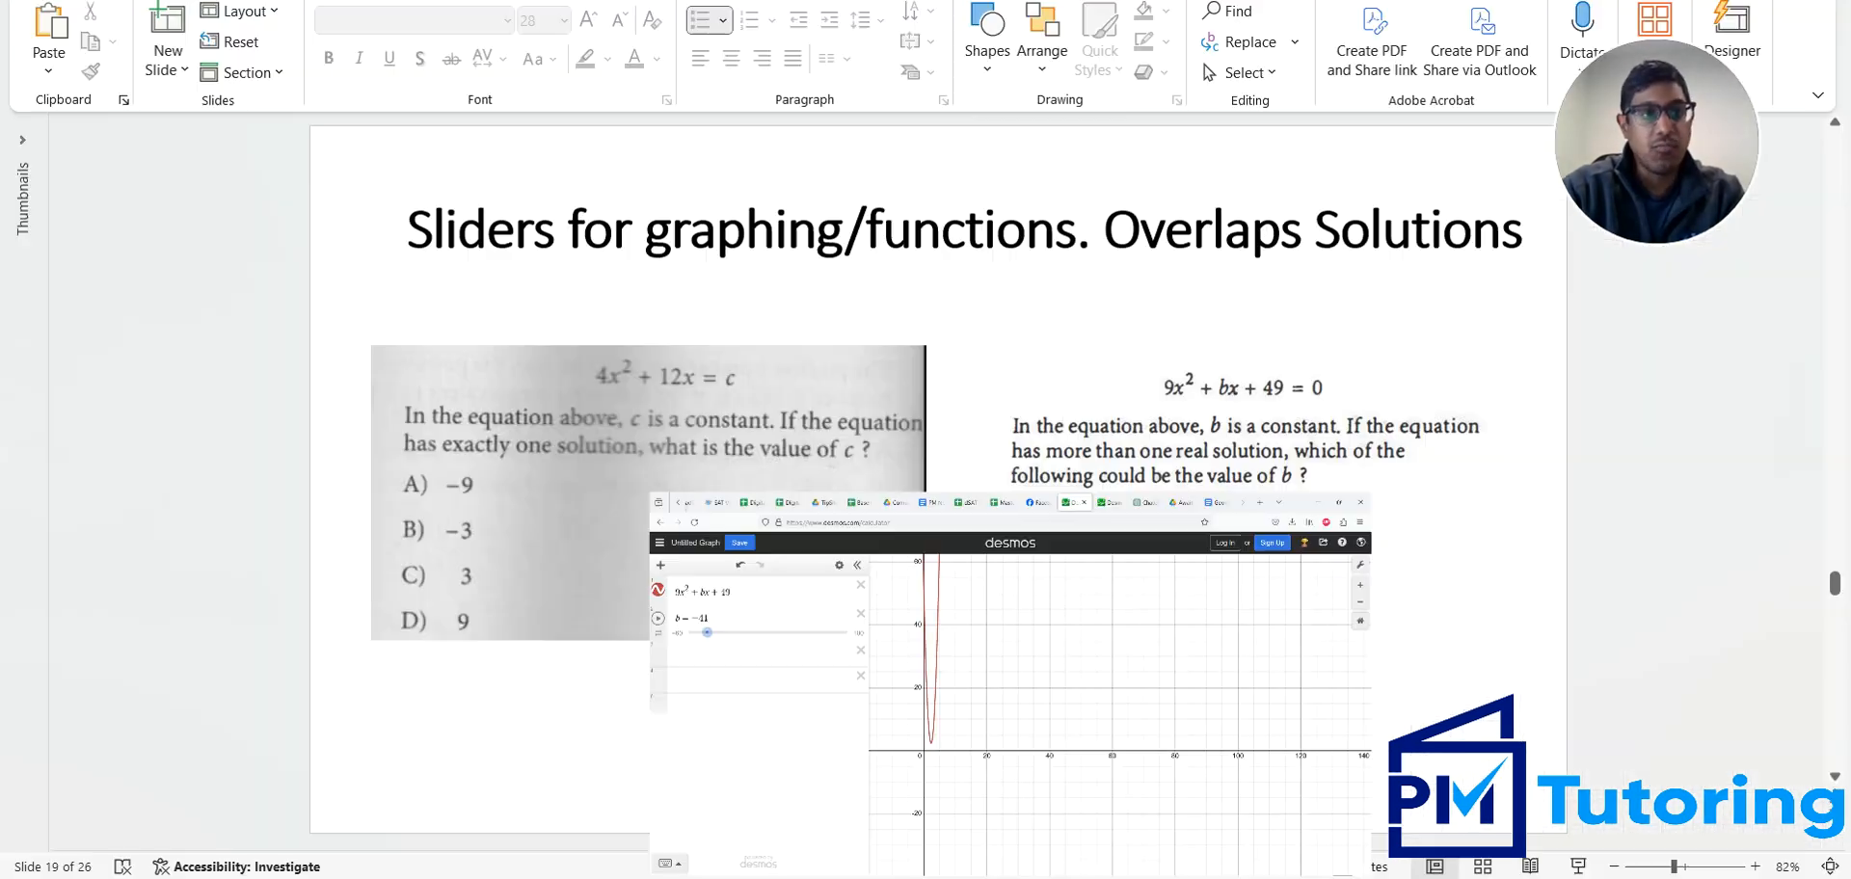
key("alt+Tab")
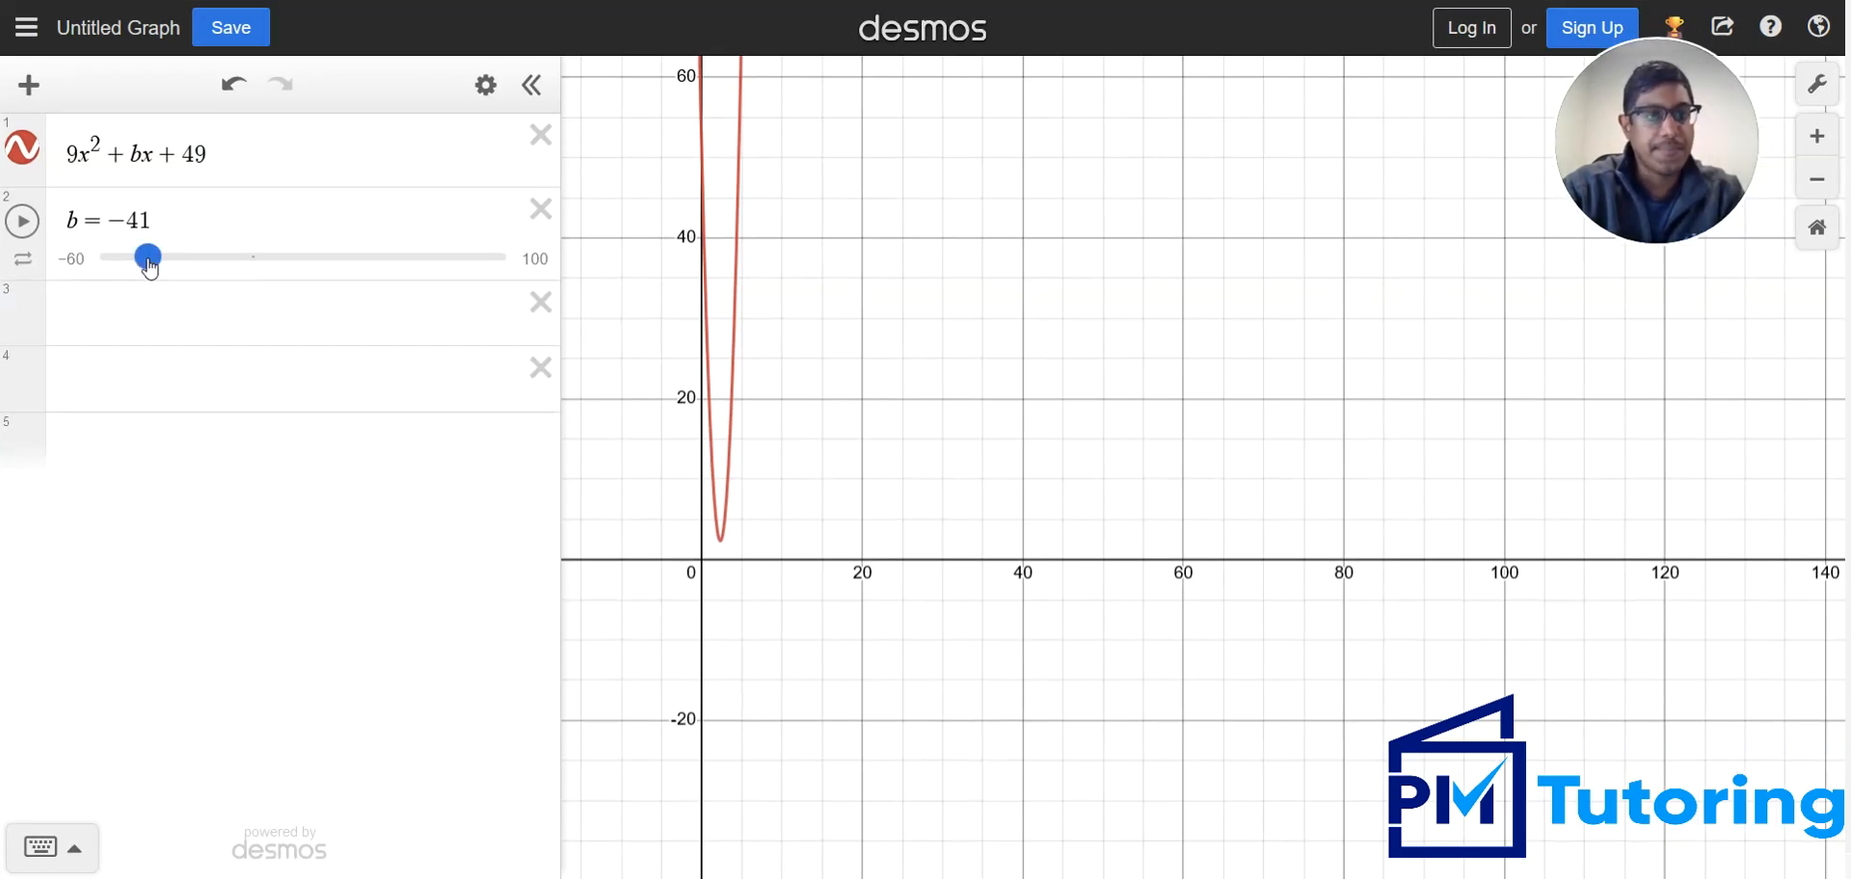
Lower b through -42 and -49 to -54, comparing the parabola's x-axis intersections with the answer choices on the slide
left_click_drag(149, 266, 147, 268)
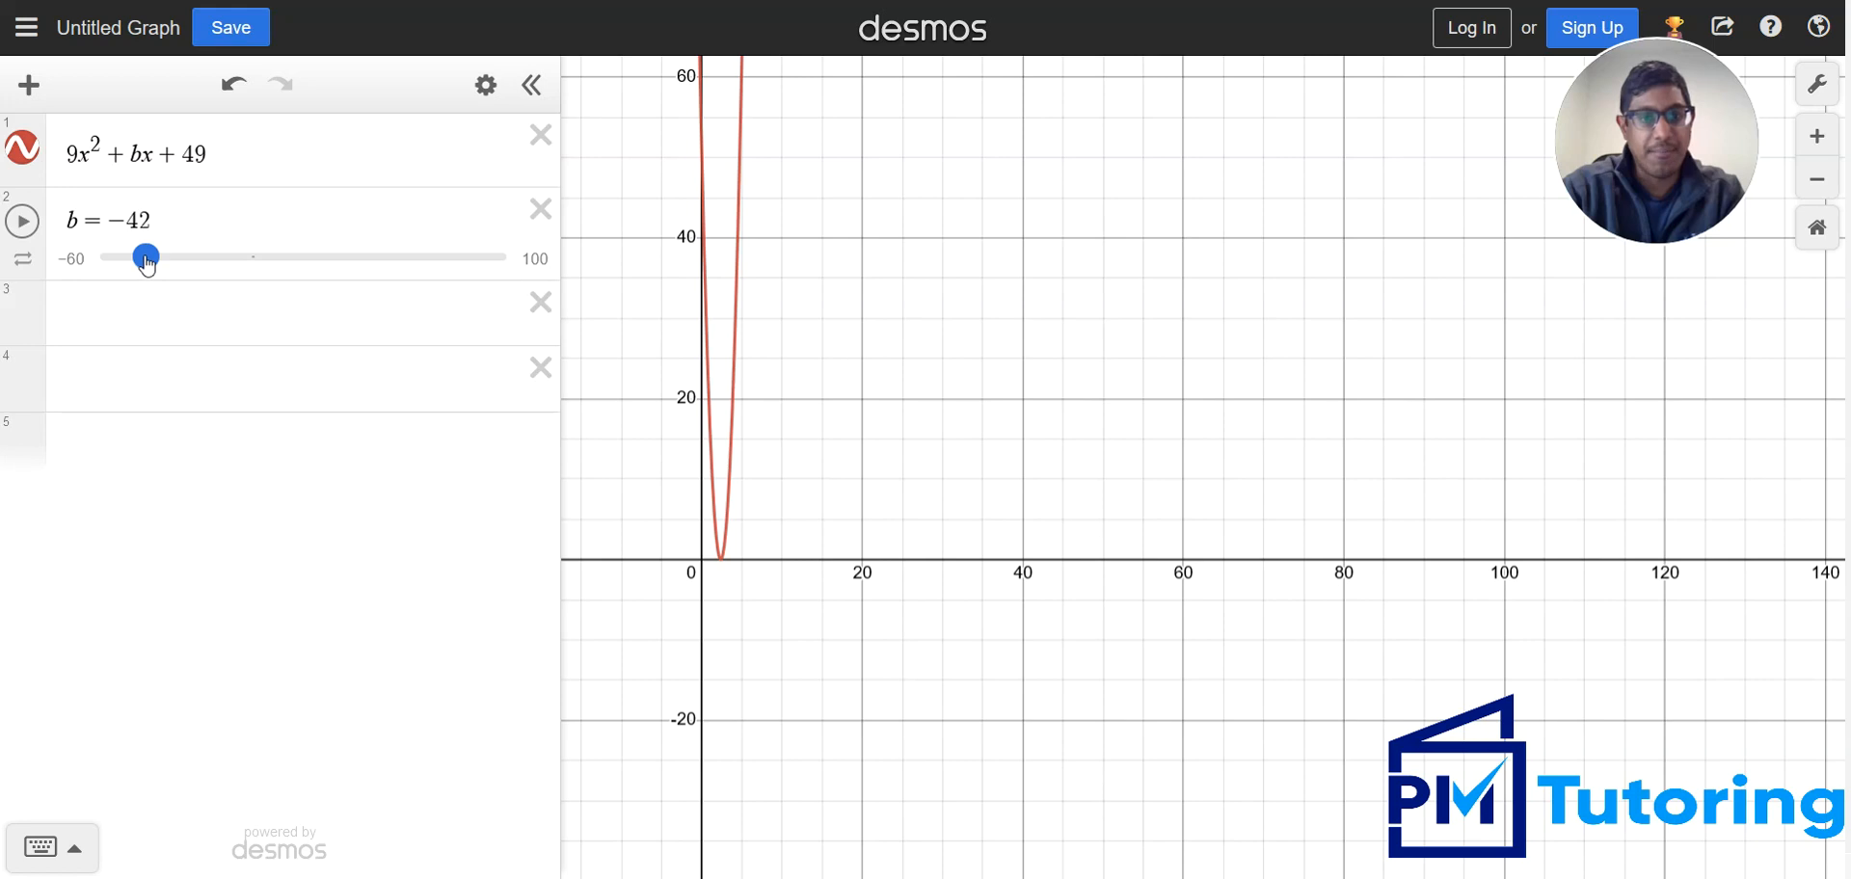
left_click_drag(146, 267, 128, 267)
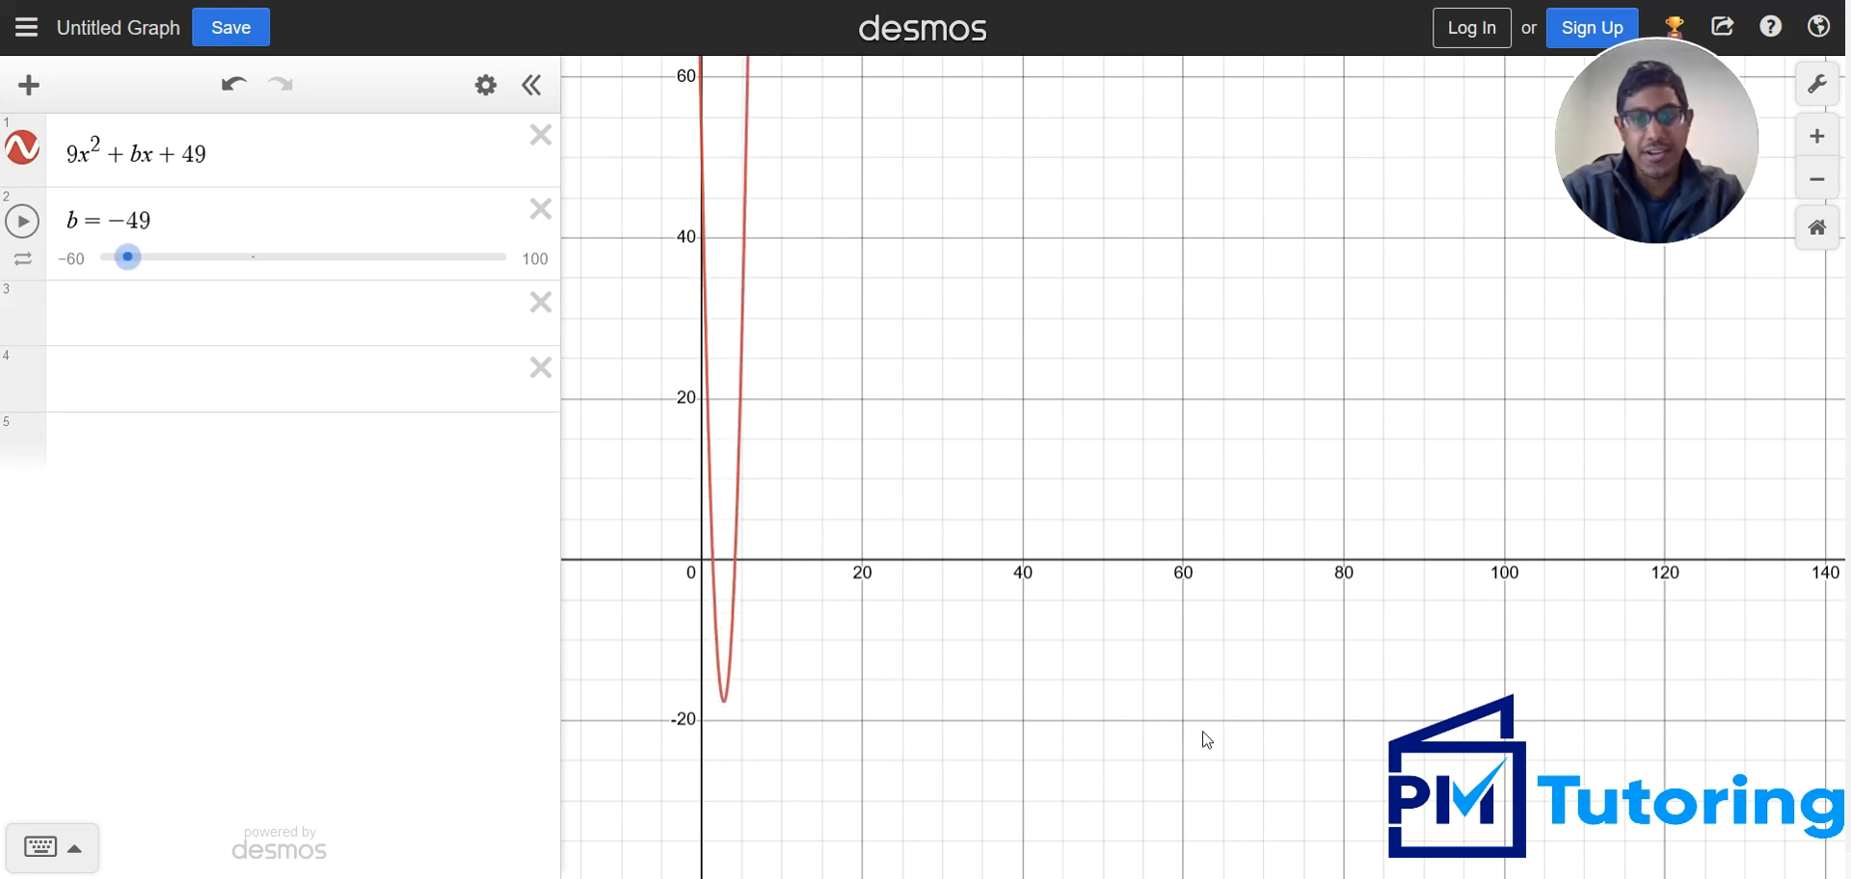
key("alt+Tab")
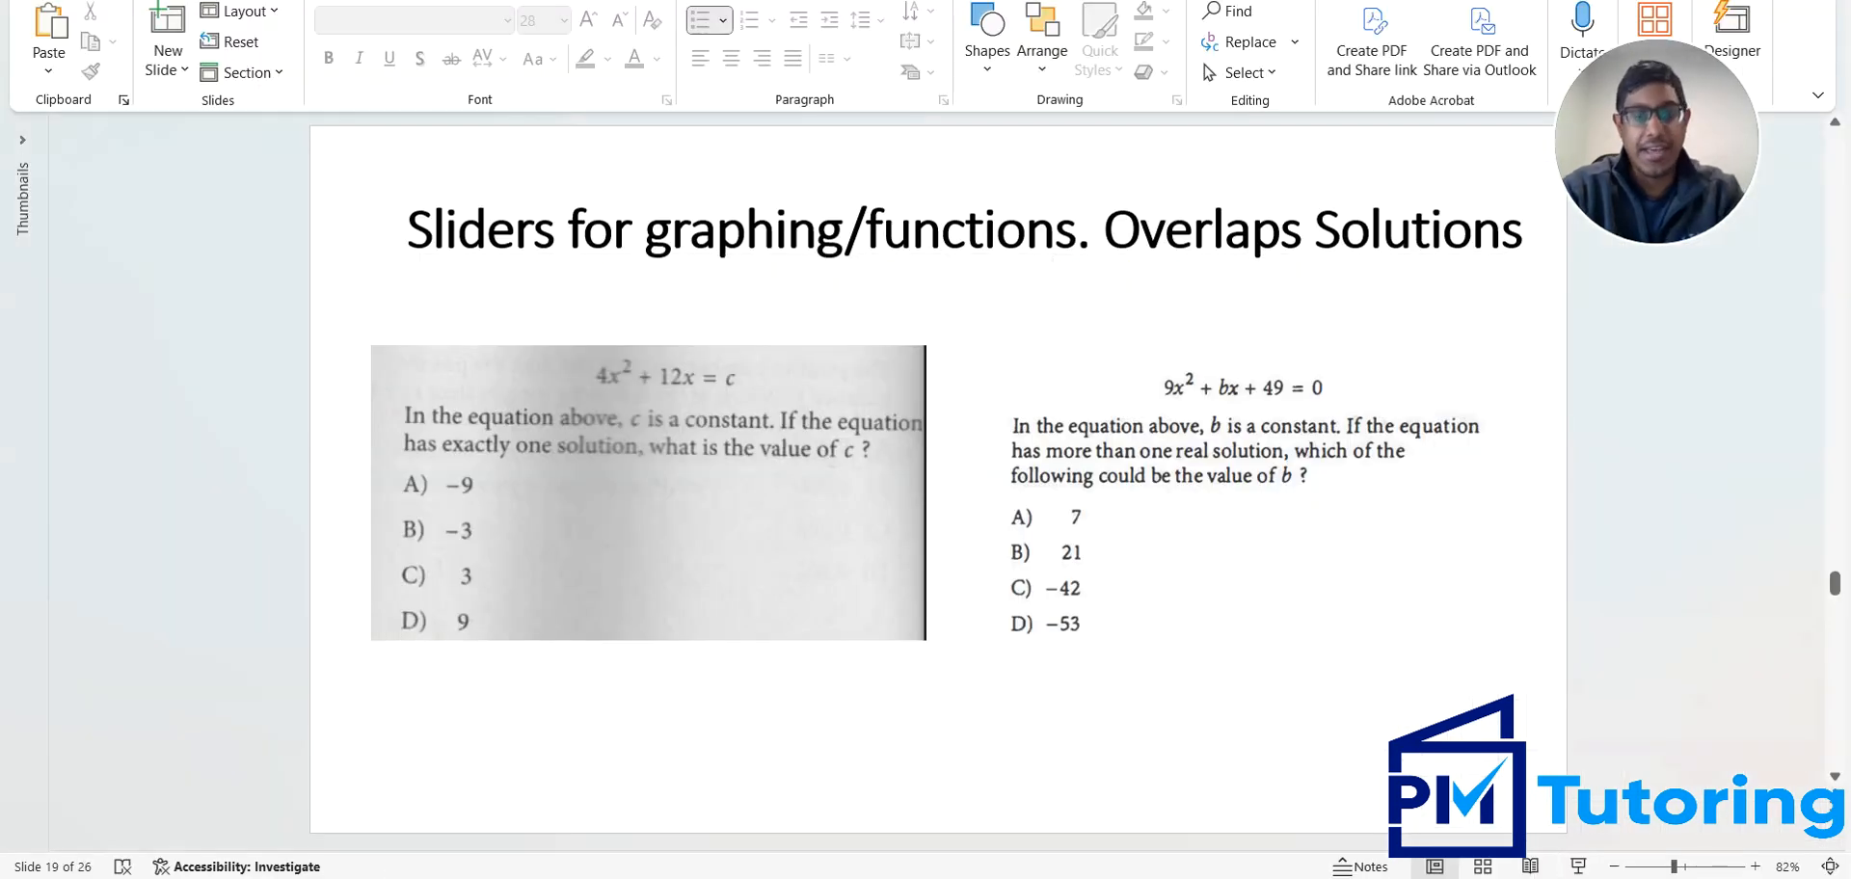
key("alt+Tab")
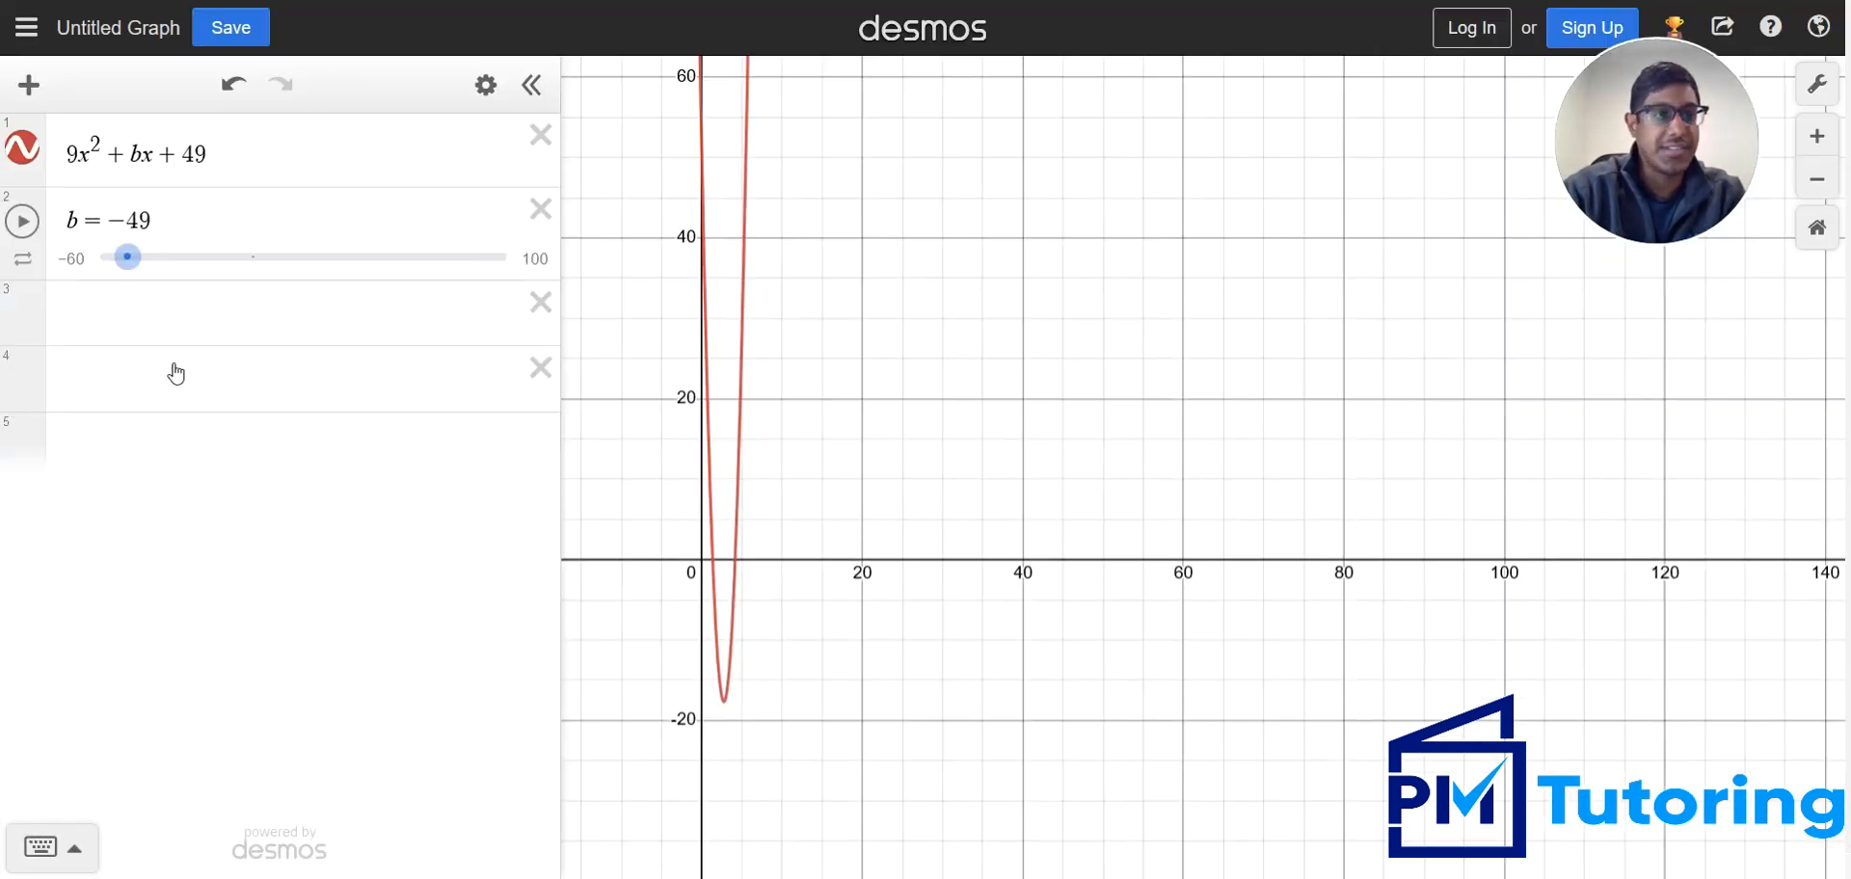
left_click_drag(139, 267, 127, 269)
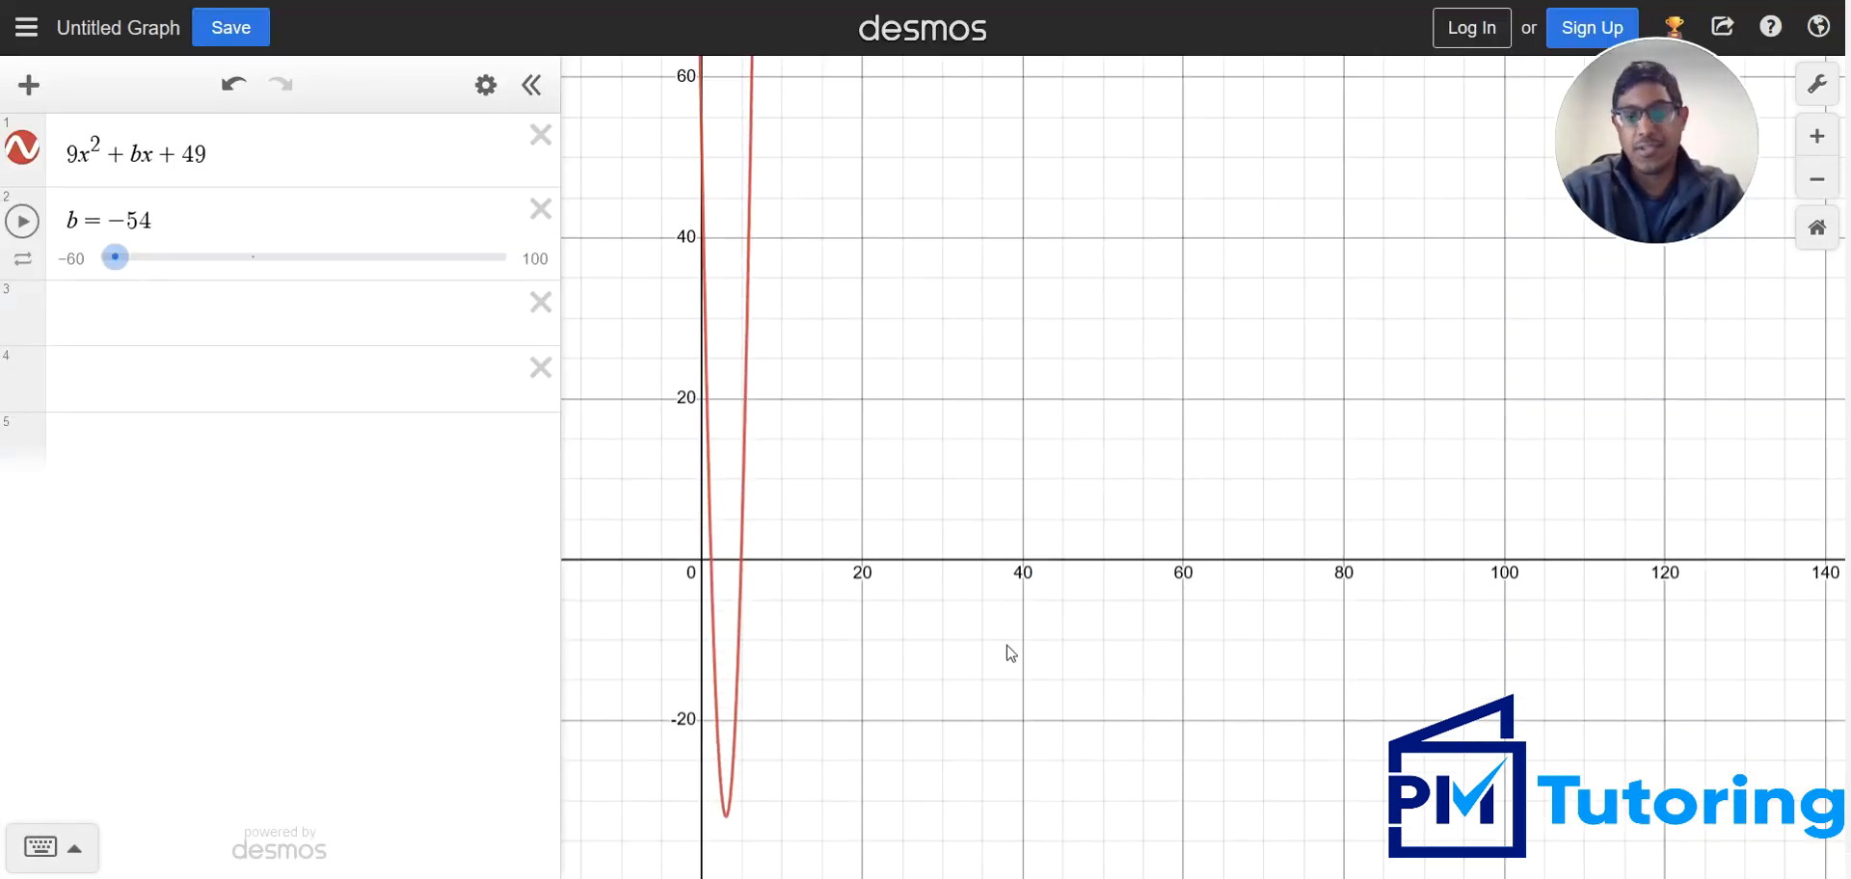
key("alt+Tab")
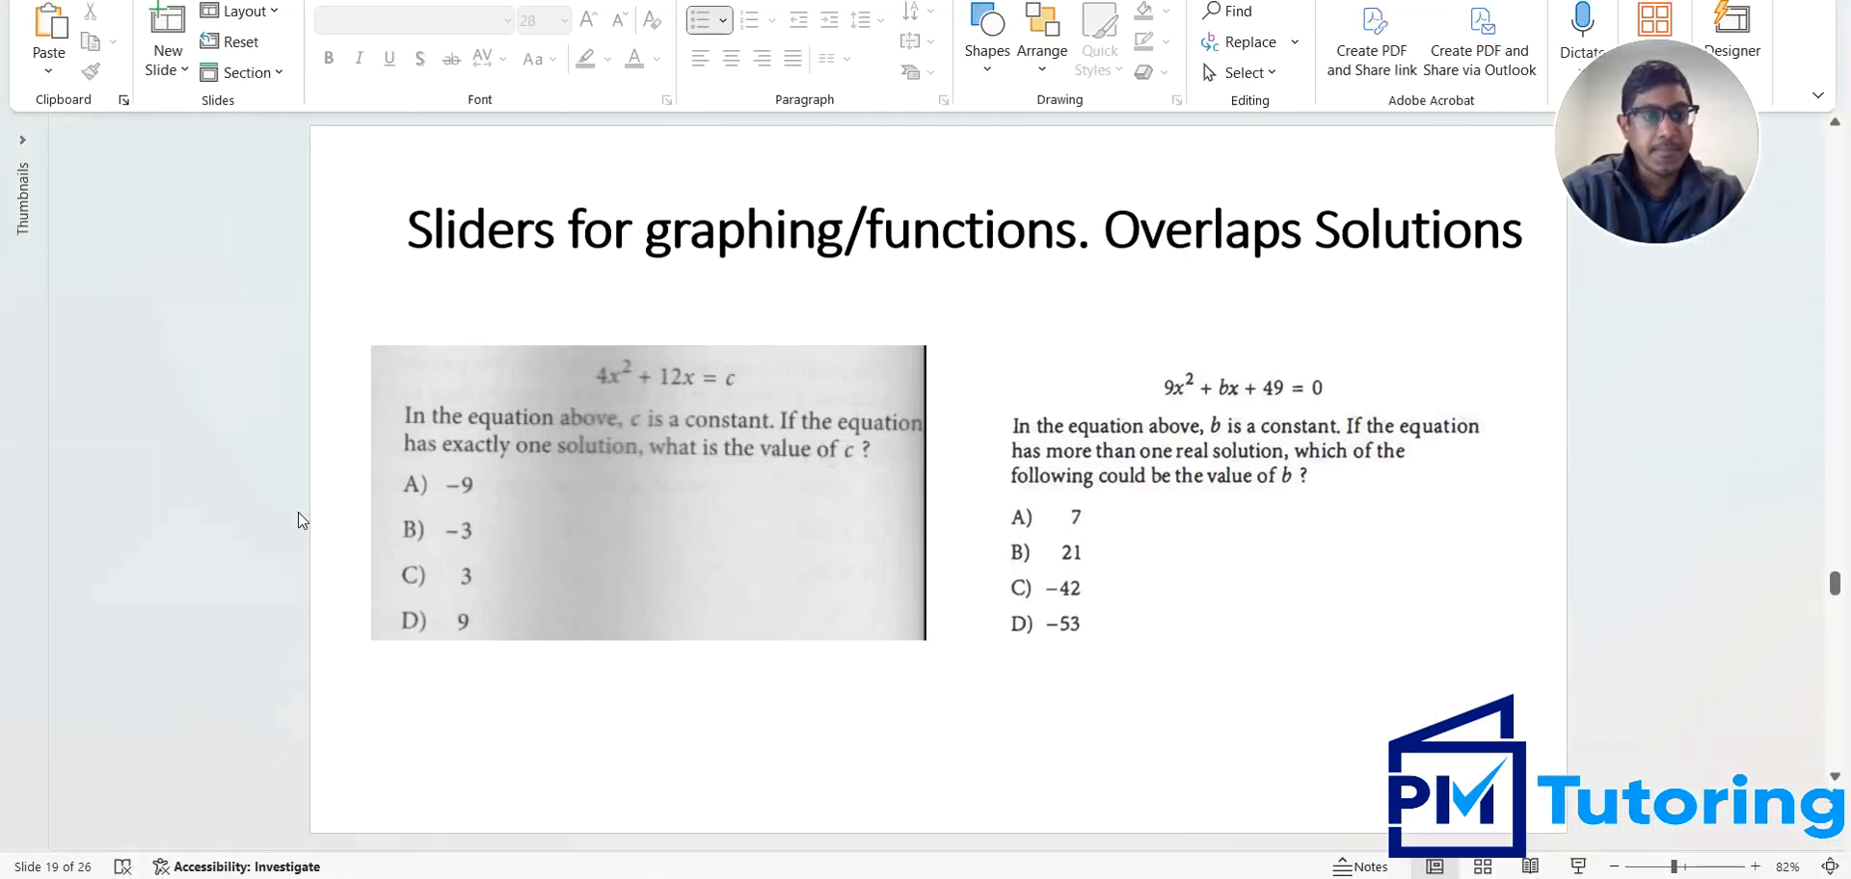
Advance the presentation to slide 20 and delete the 9x² + bx + 49 expression and its b slider in Desmos
scroll(302, 520, "down", 1)
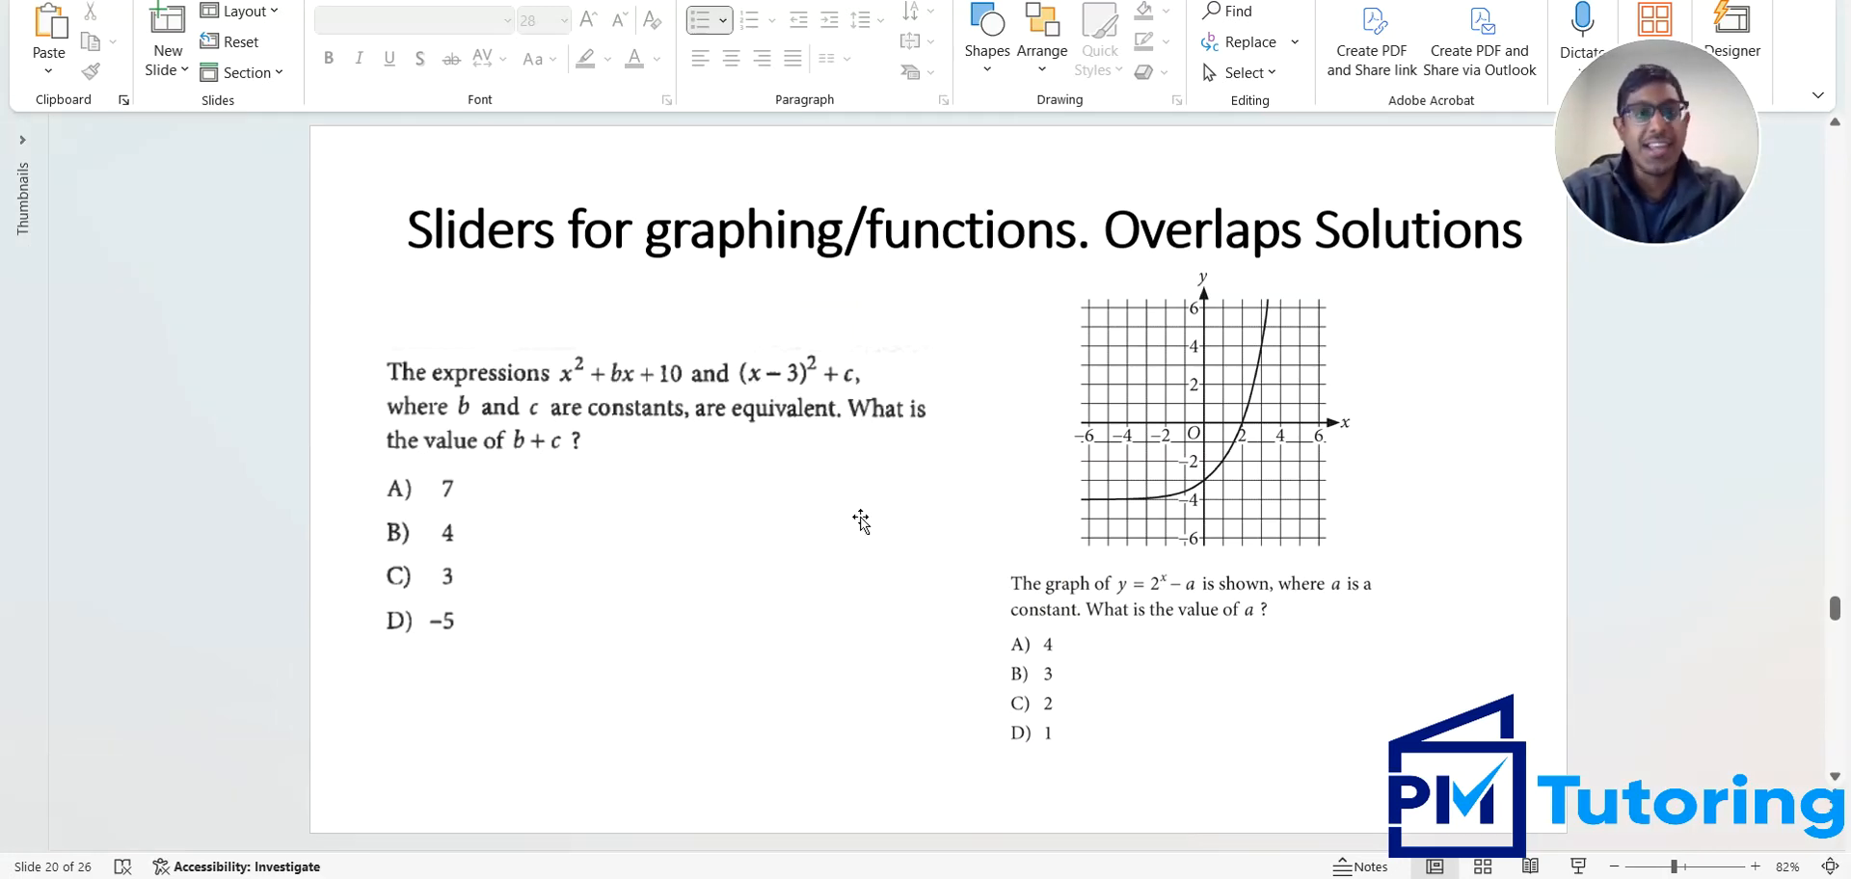
left_click(1082, 878)
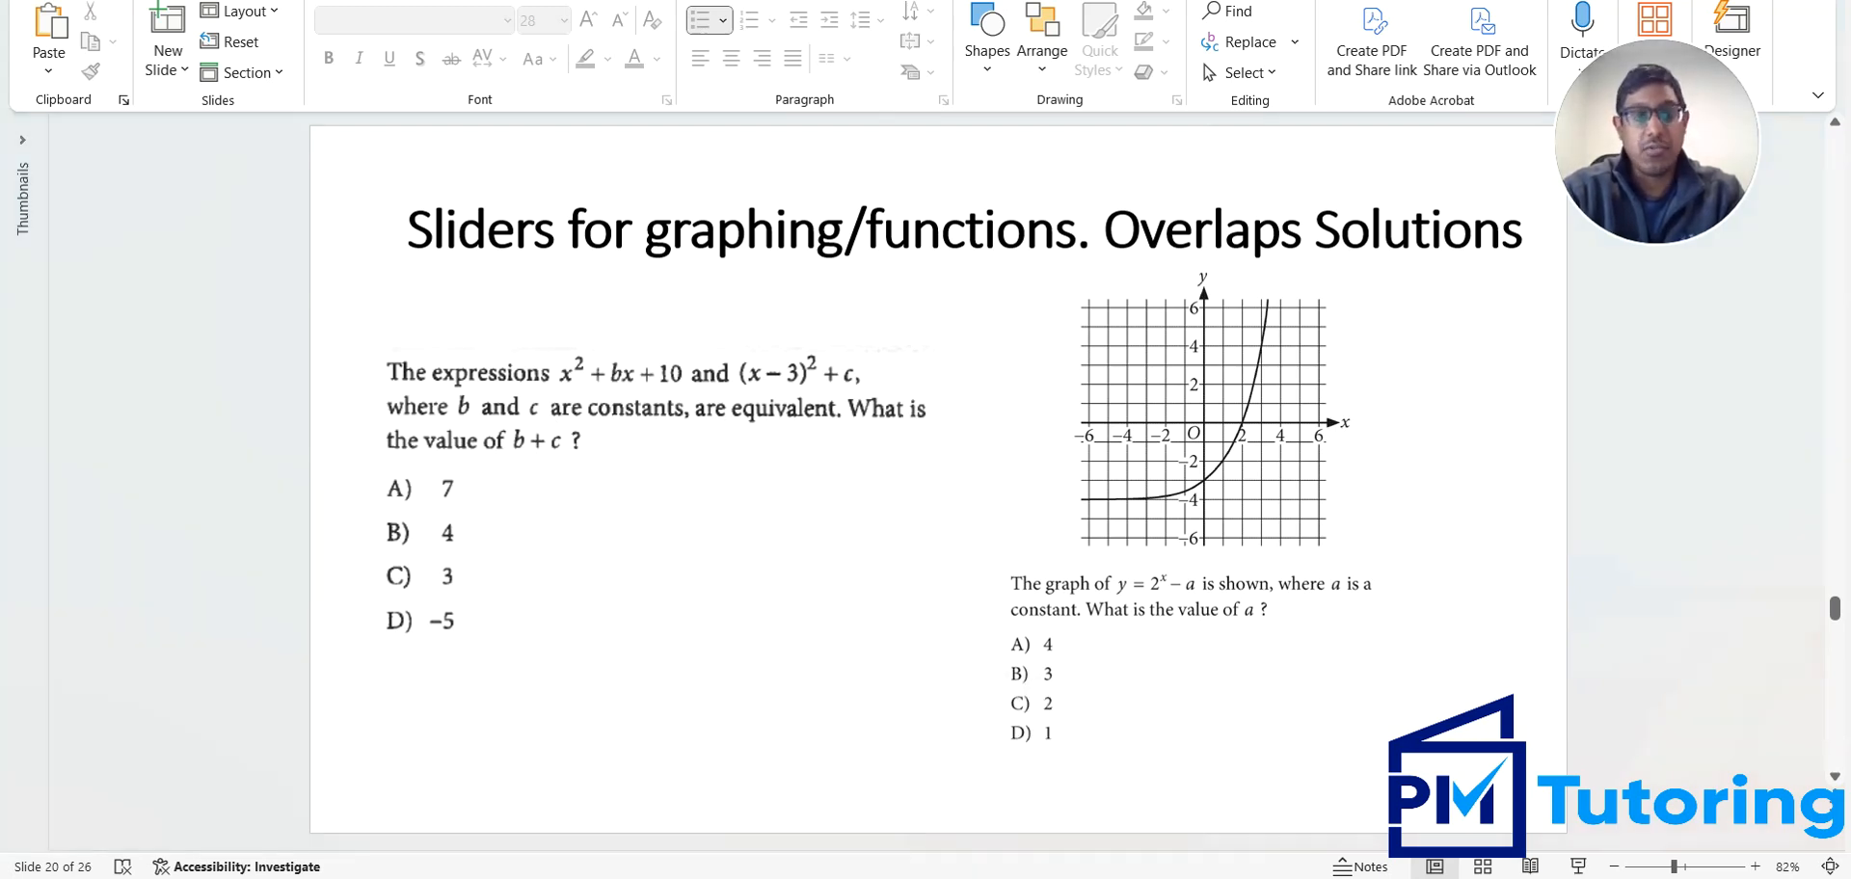
left_click(542, 213)
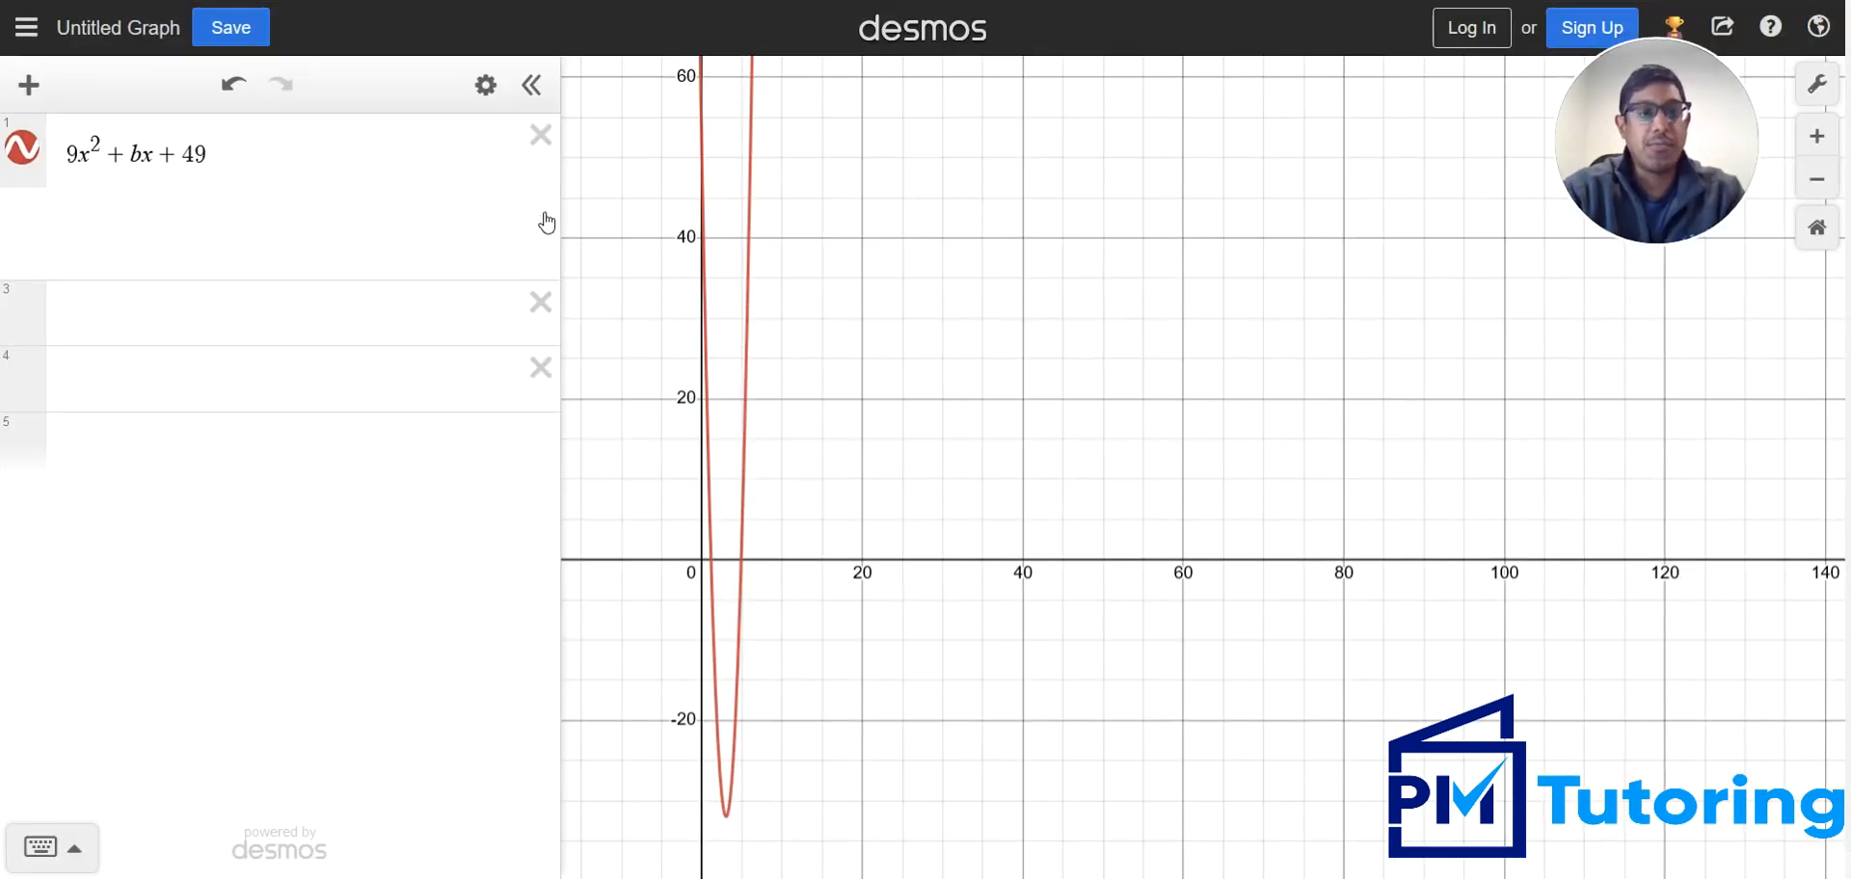
left_click(540, 135)
left_click(1082, 878)
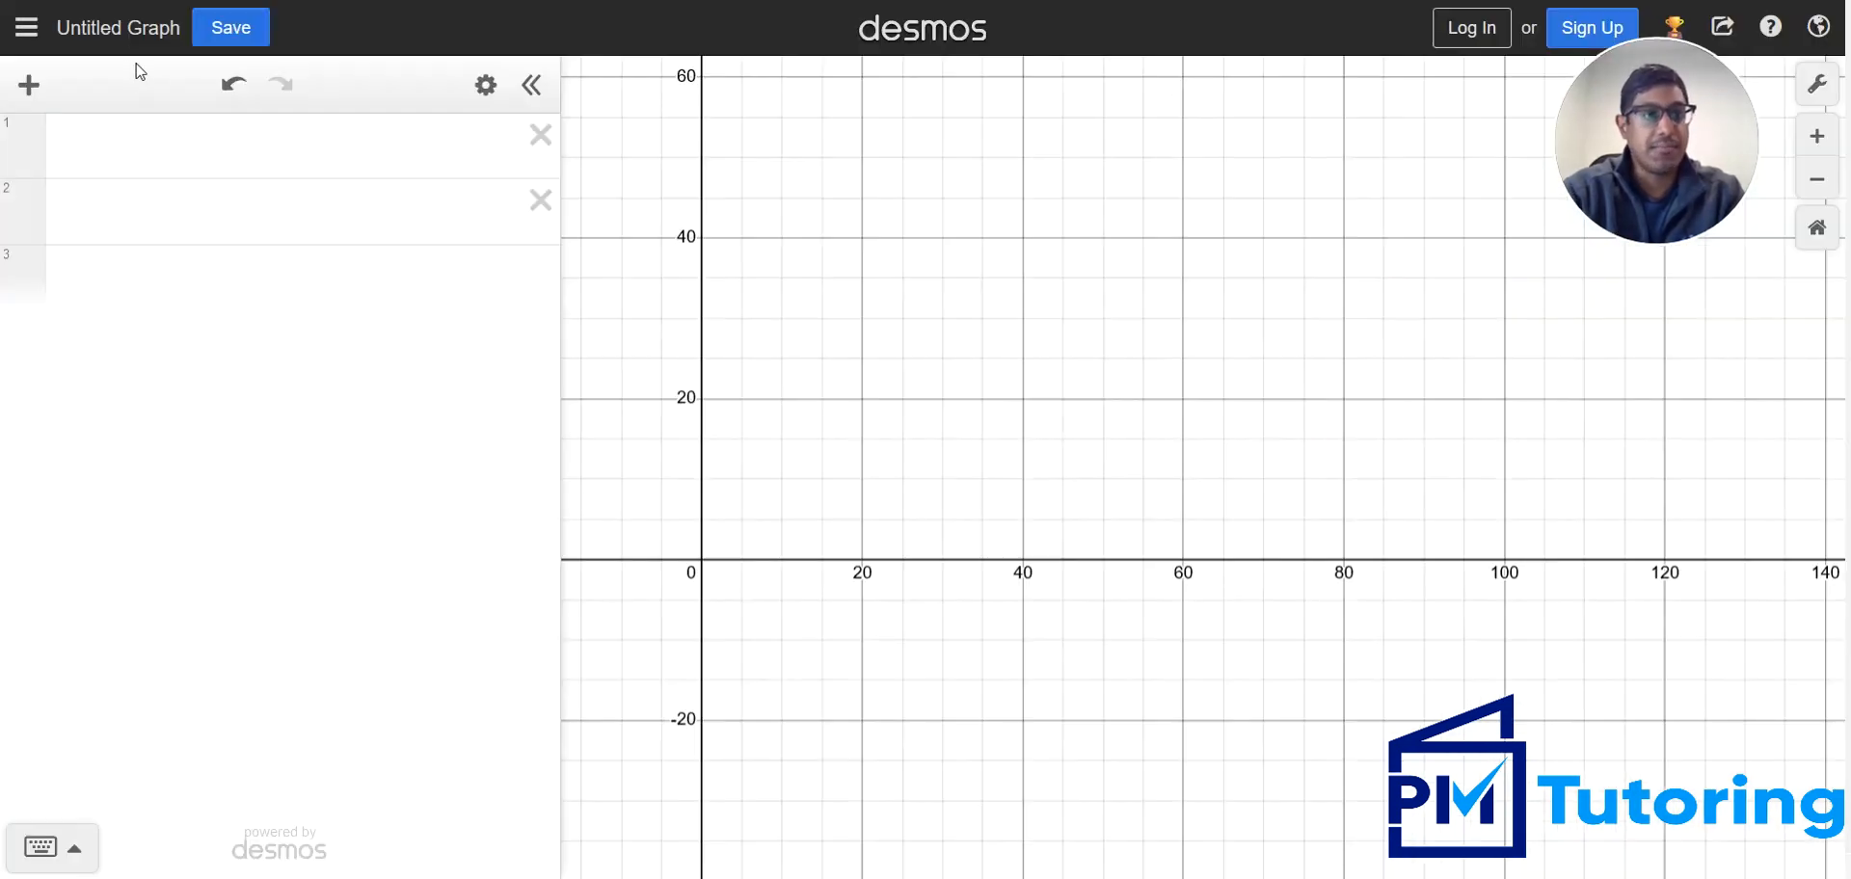
Enter x² + bx + 10 in the first row with a slider for b, and check the slide for the second expression
left_click(112, 145)
type("x")
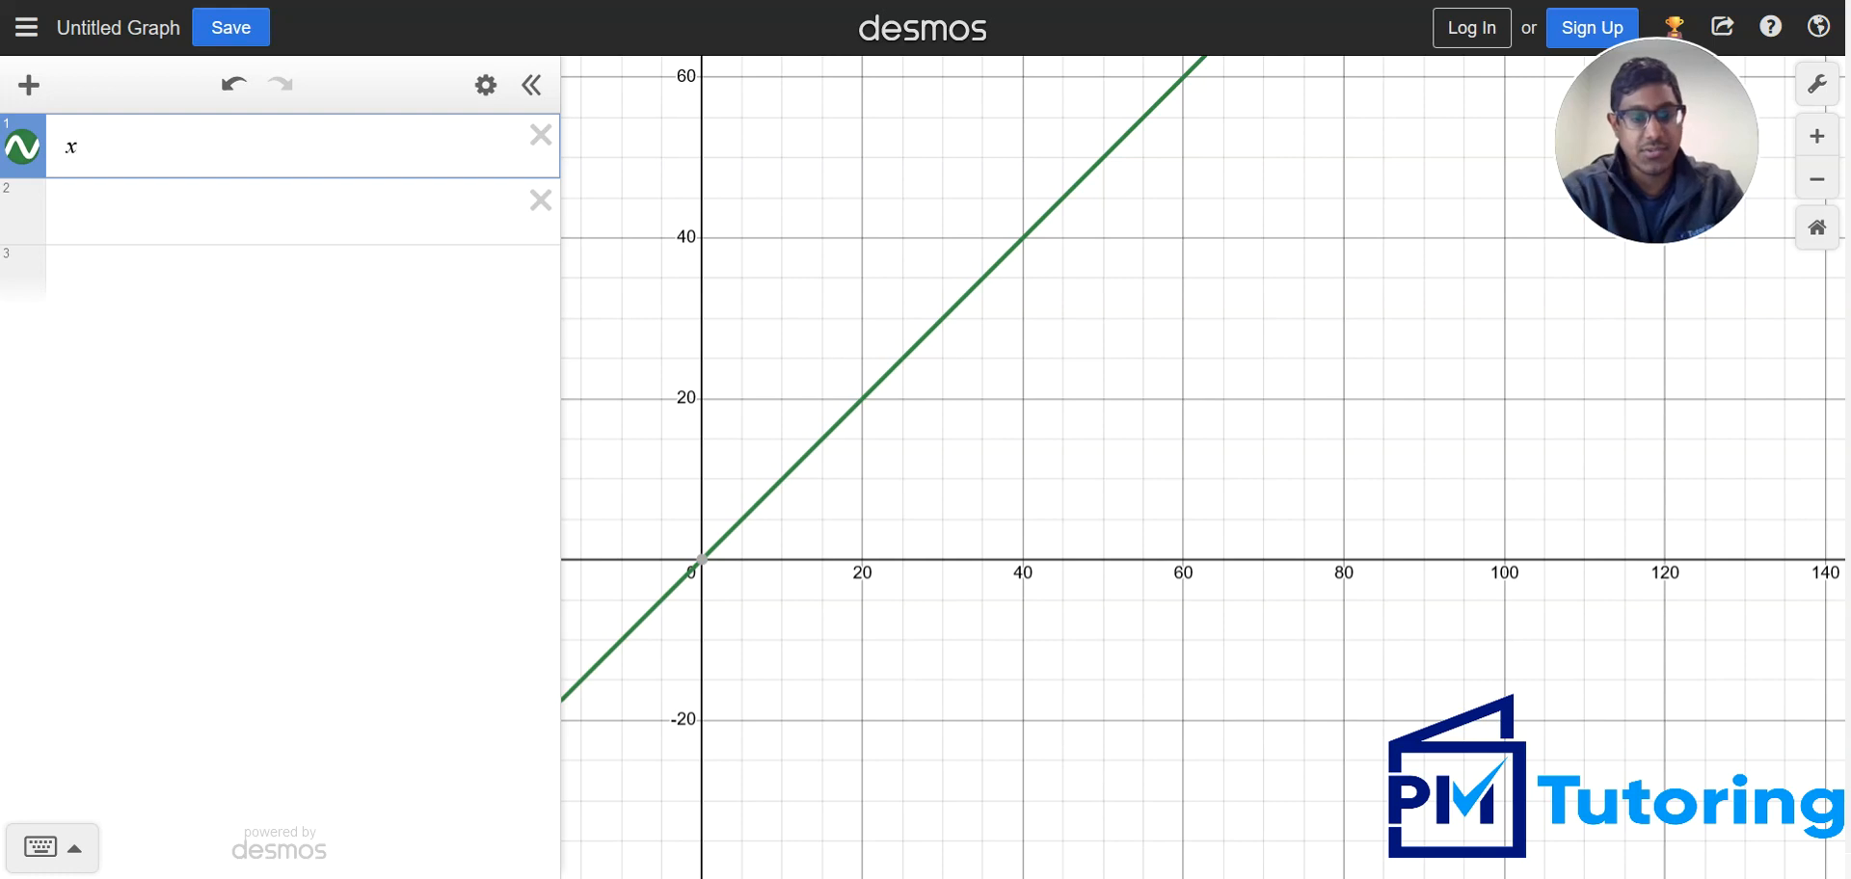
type("^2+bx+")
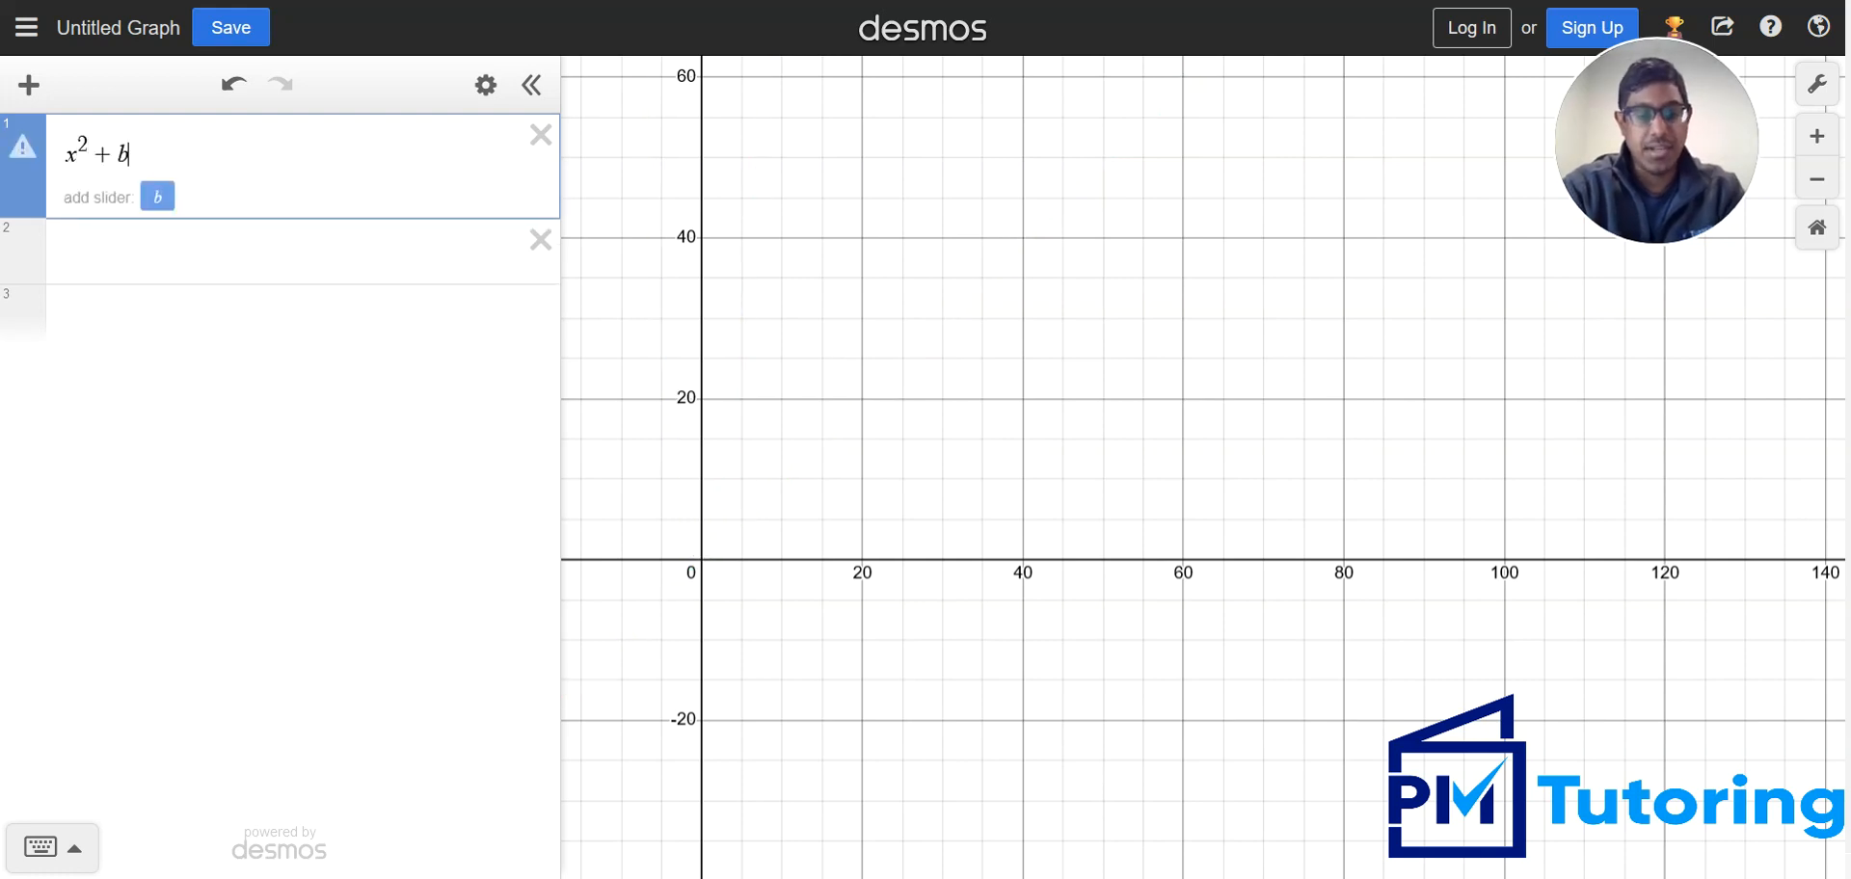
type("10")
left_click(140, 196)
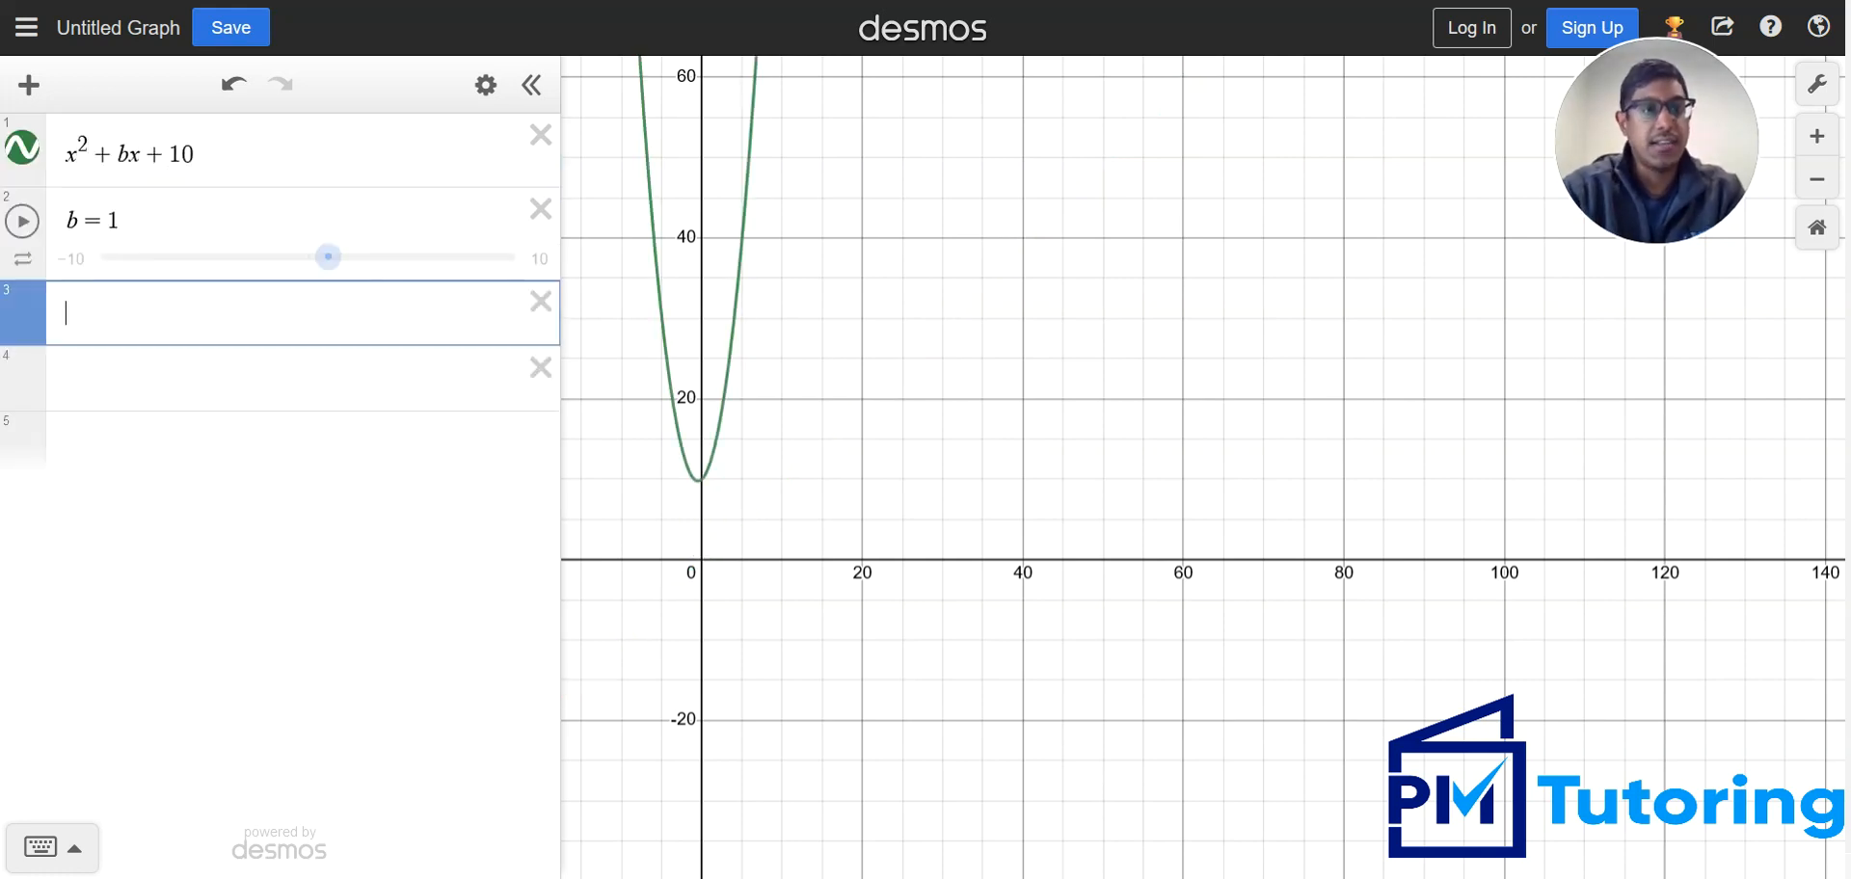
key("alt+Tab")
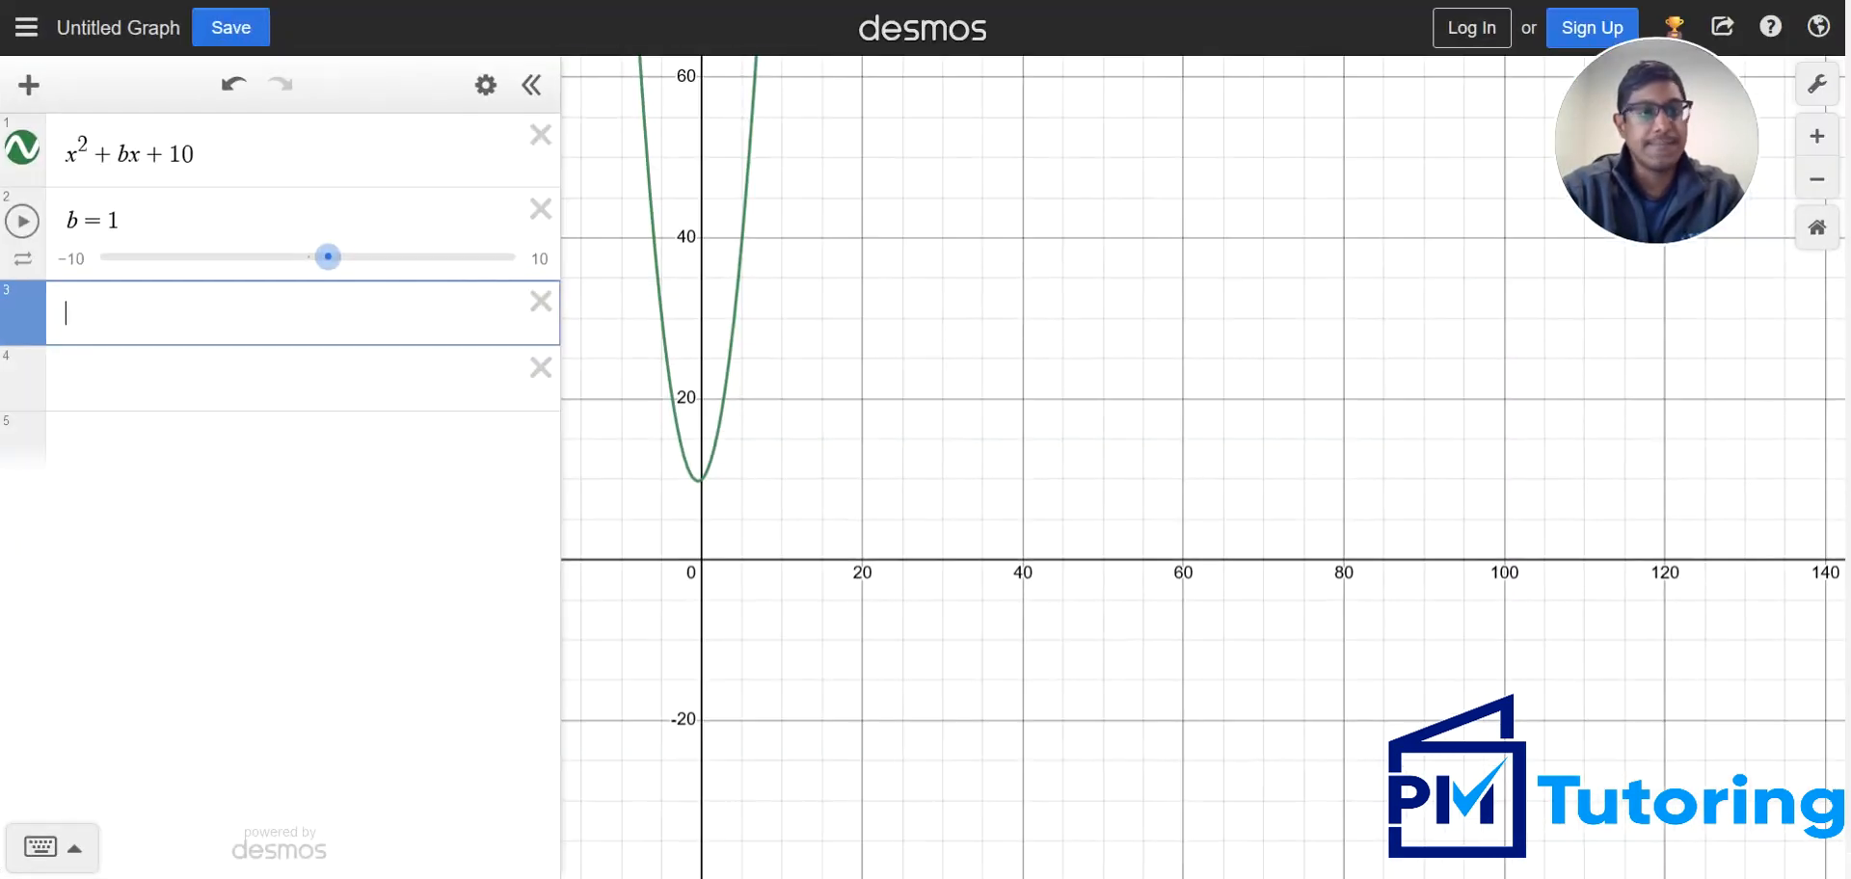
Enter the second expression (x − 3)² + c in the row below the b slider, with a slider for c
type("(x-")
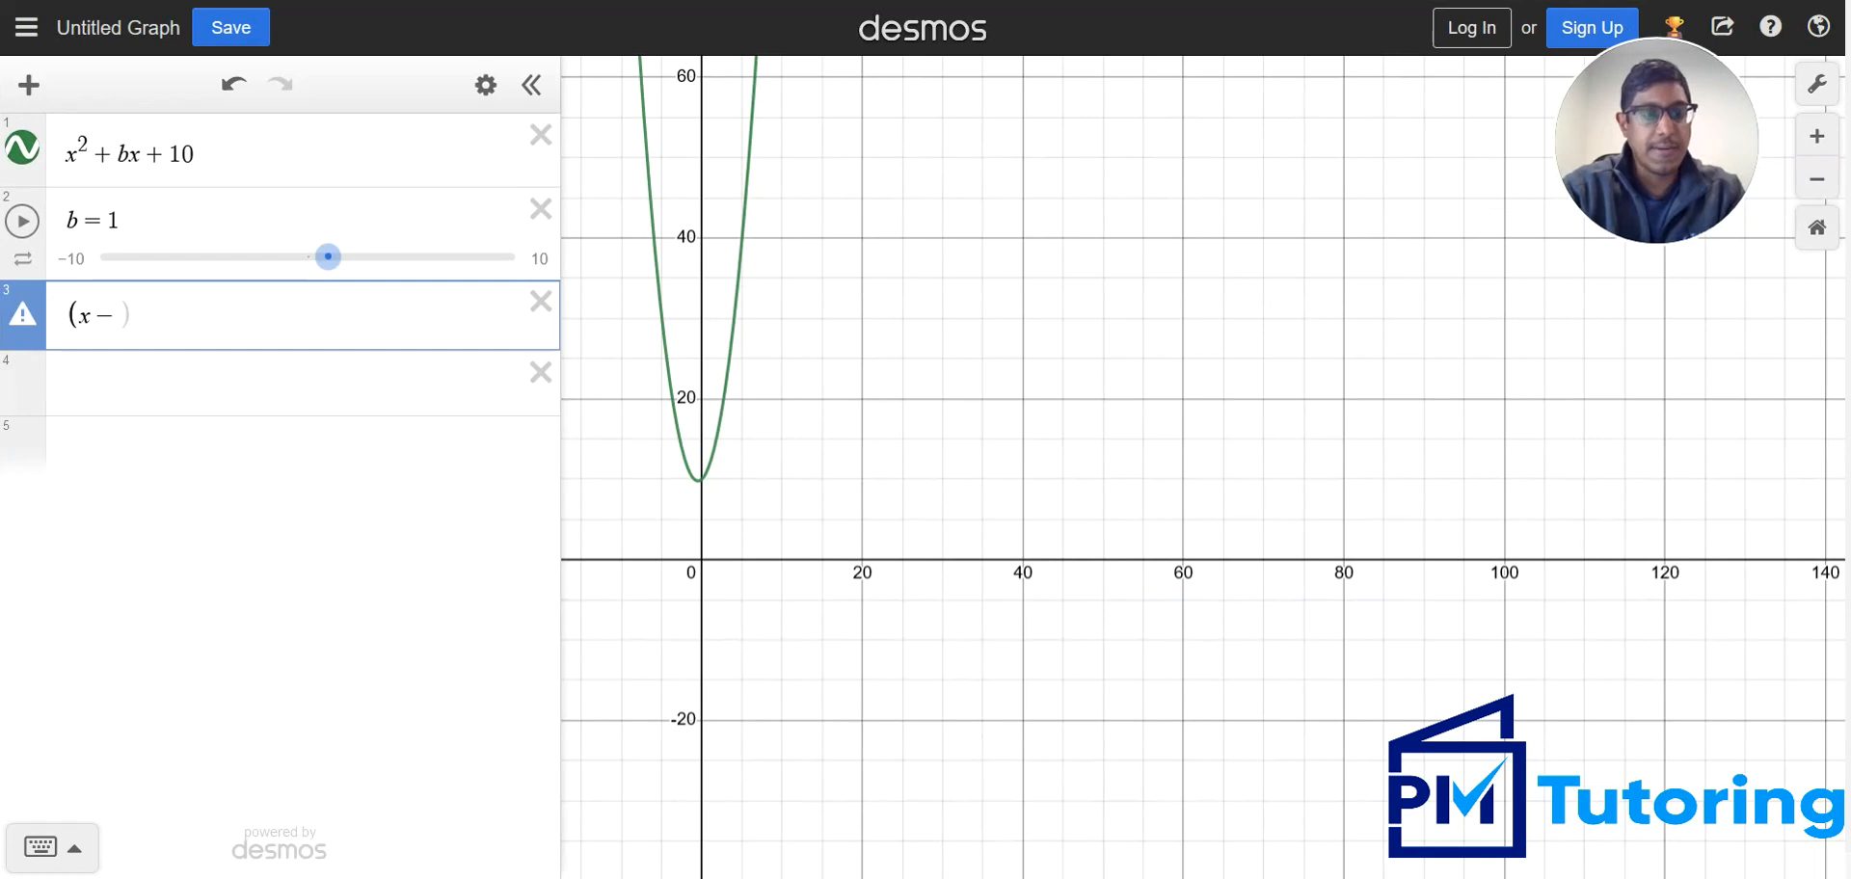
type("3)")
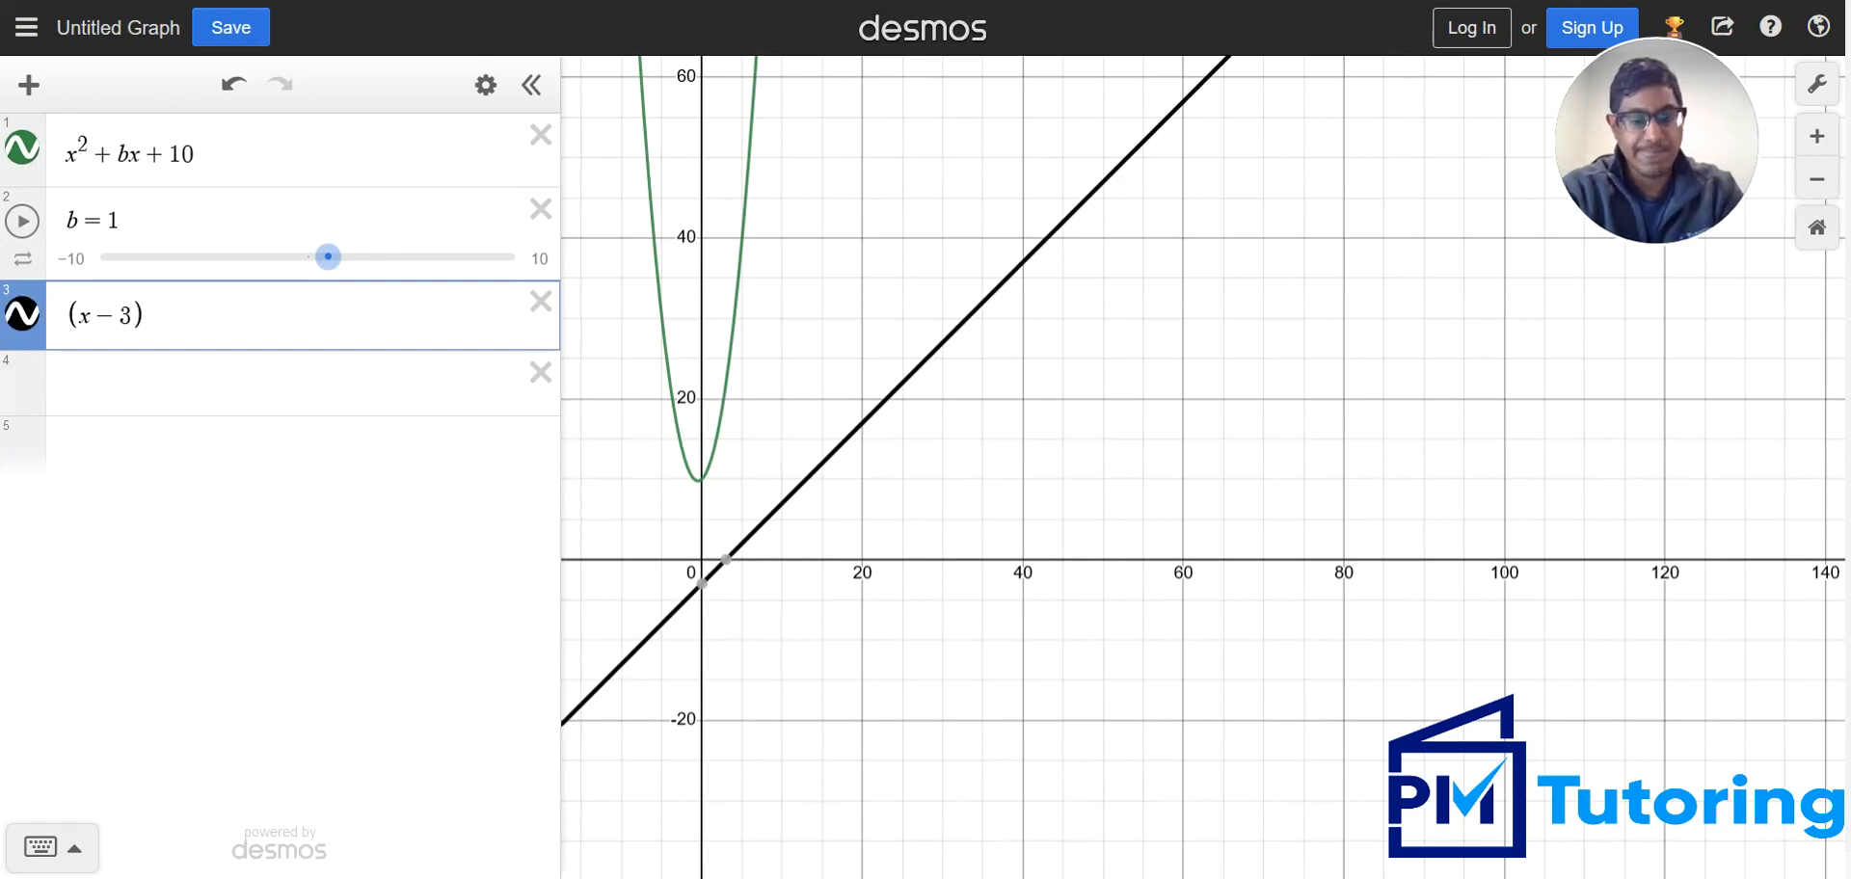
type("^2")
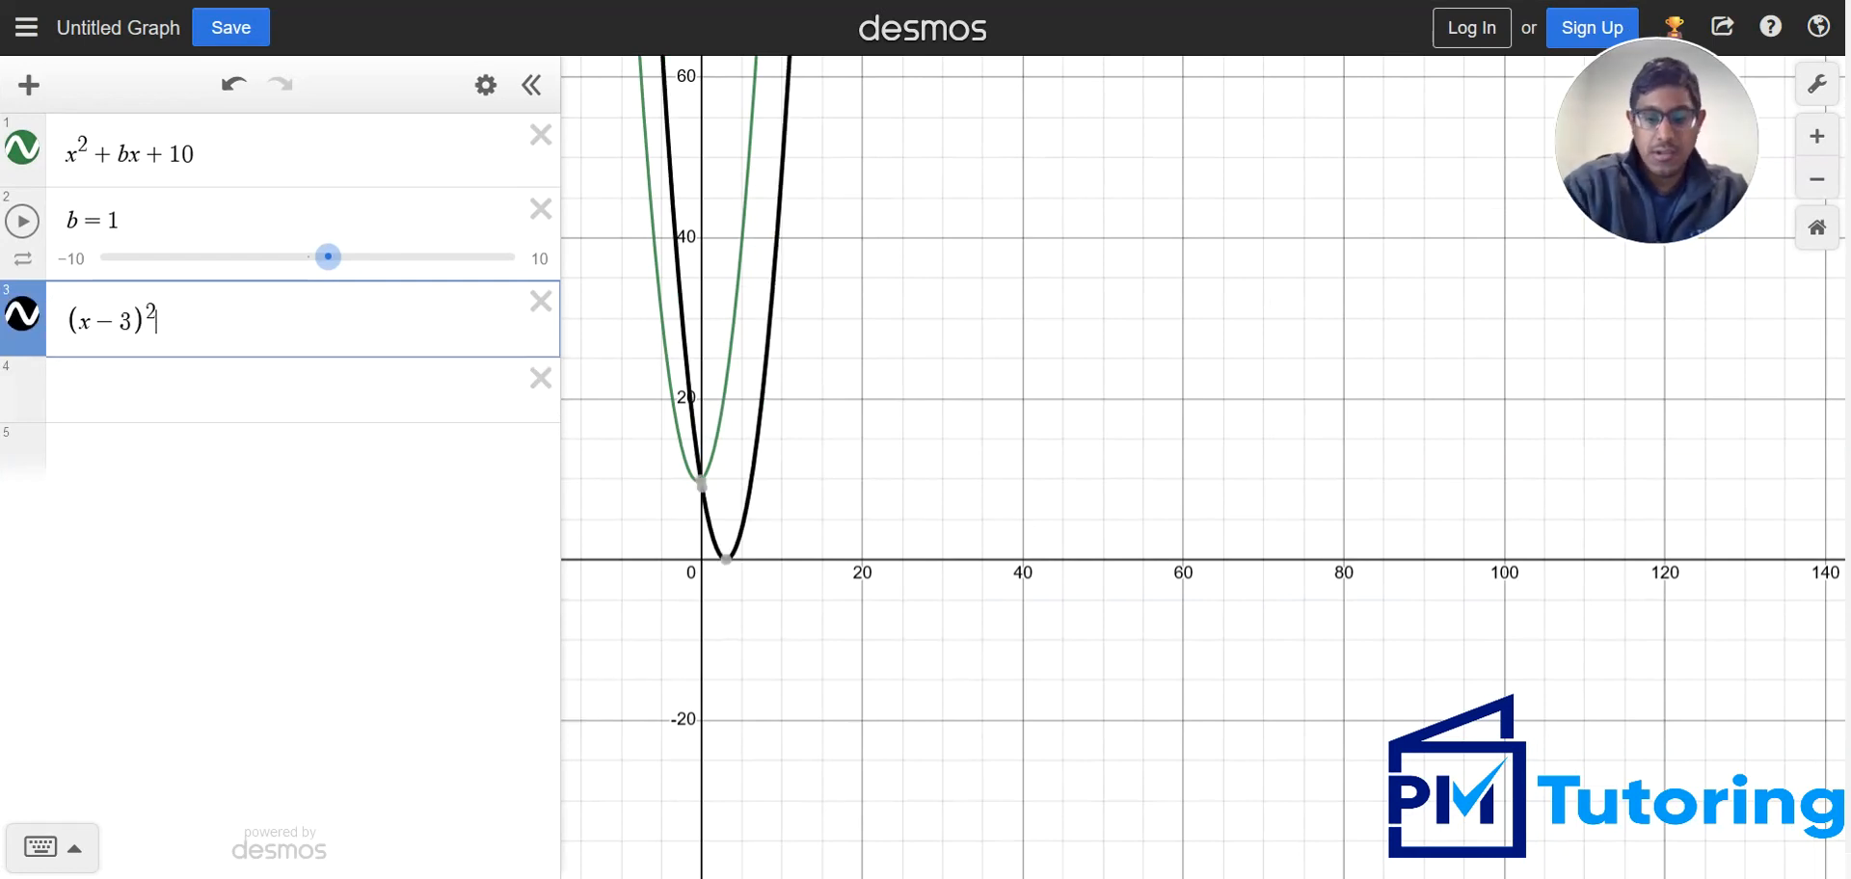
key("Right")
type("+c")
key("Return")
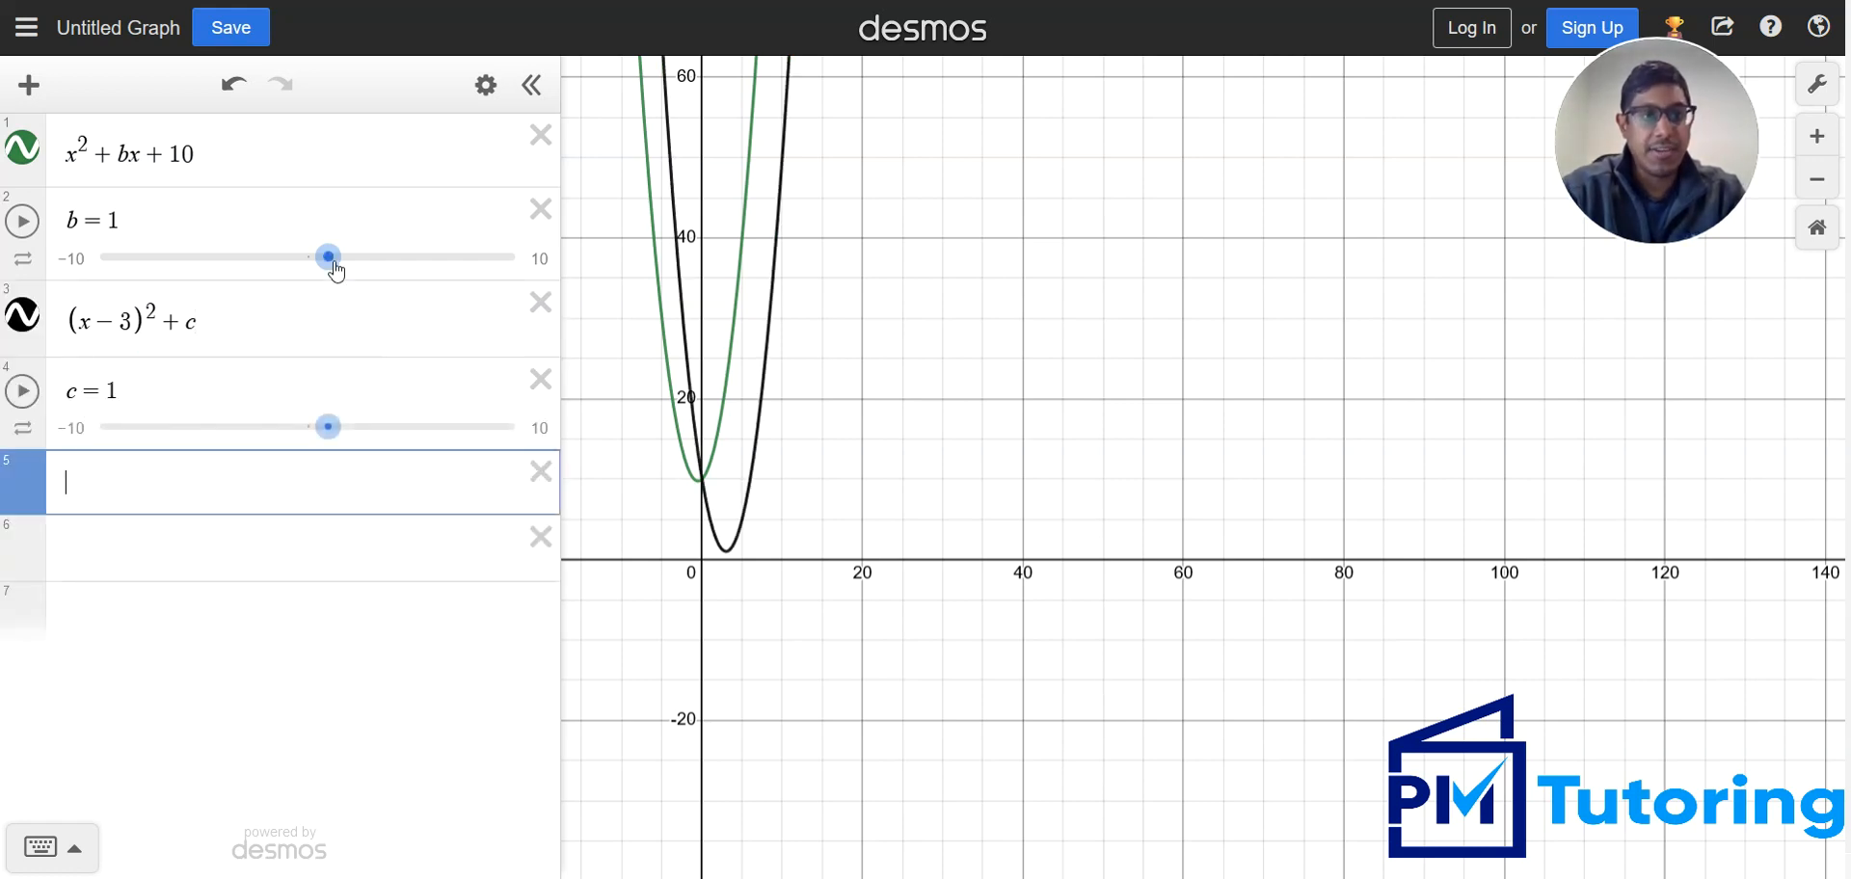
Set b to -6 to overlap the two parabolas, inspect the match up close, and return to the problem slide
left_click_drag(329, 258, 184, 260)
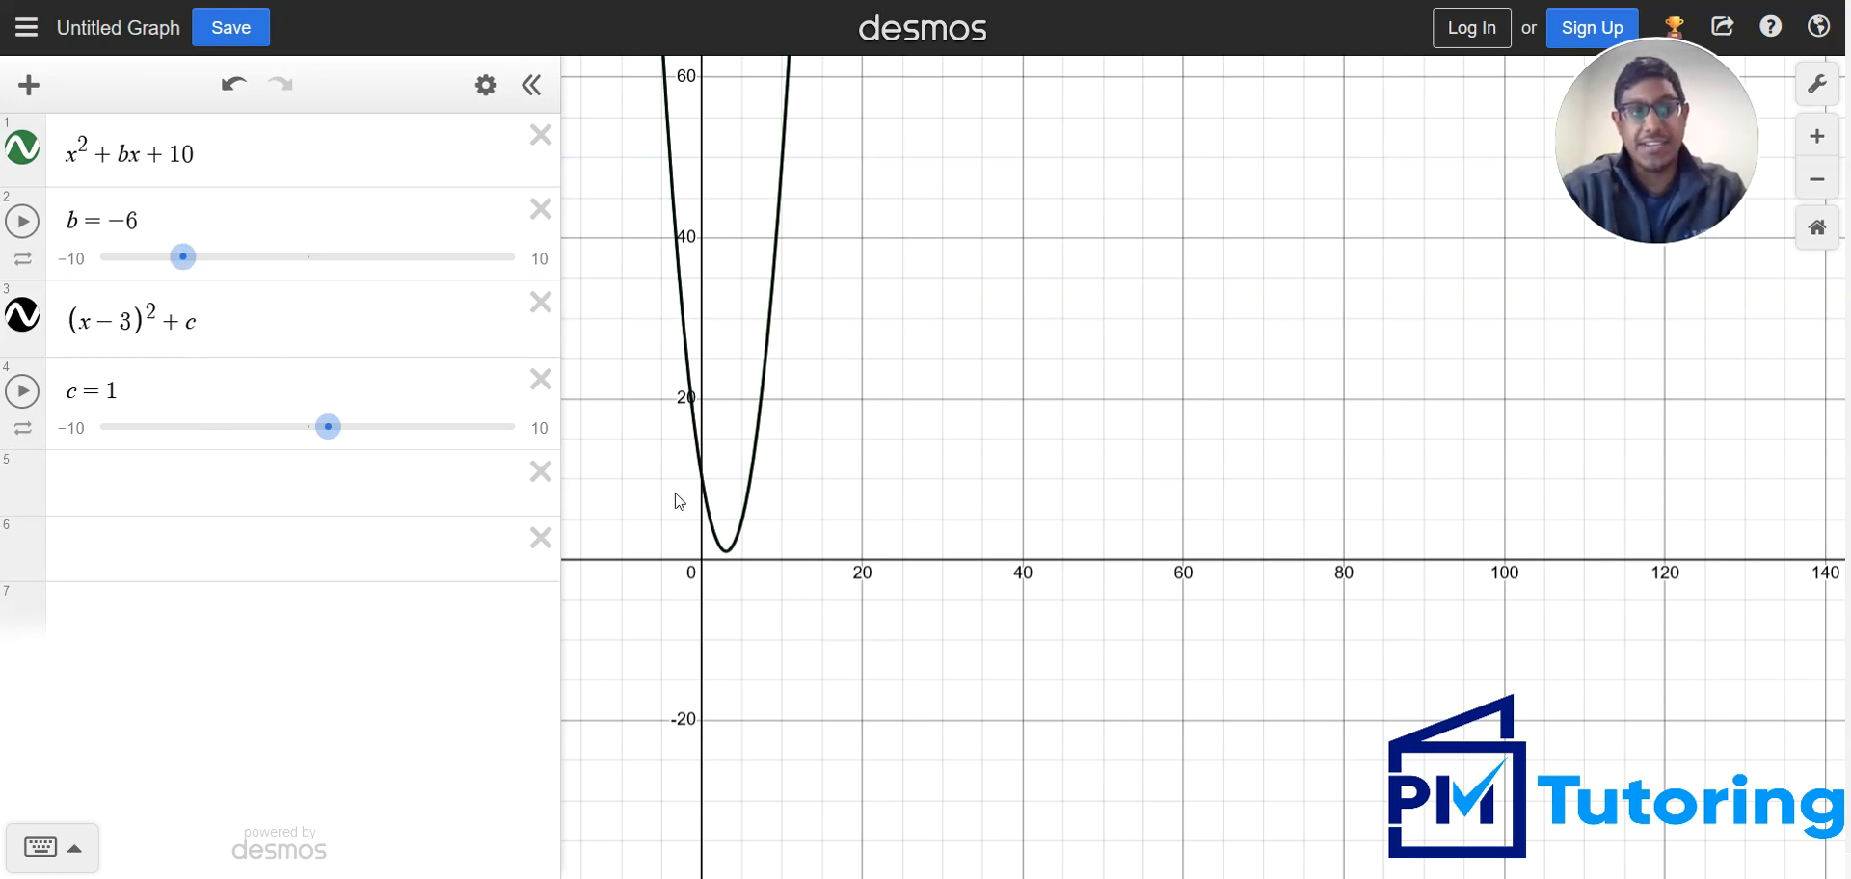
left_click(1818, 136)
left_click(1817, 136)
left_click_drag(975, 537, 1584, 566)
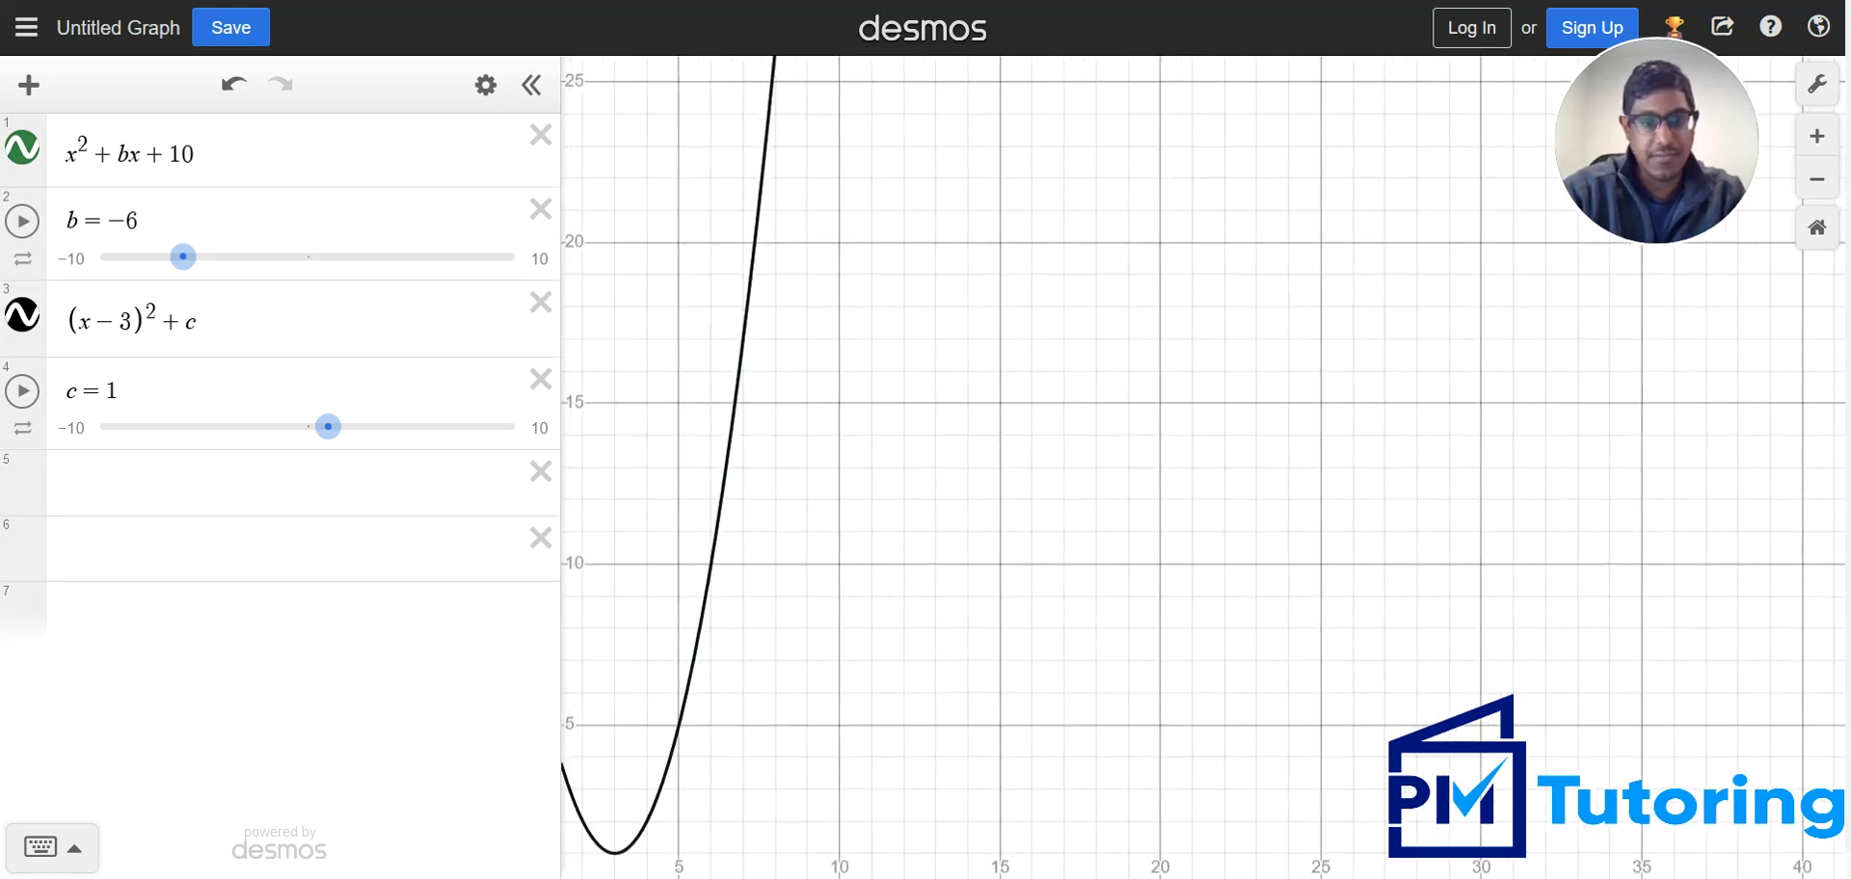
left_click_drag(1025, 719, 1231, 633)
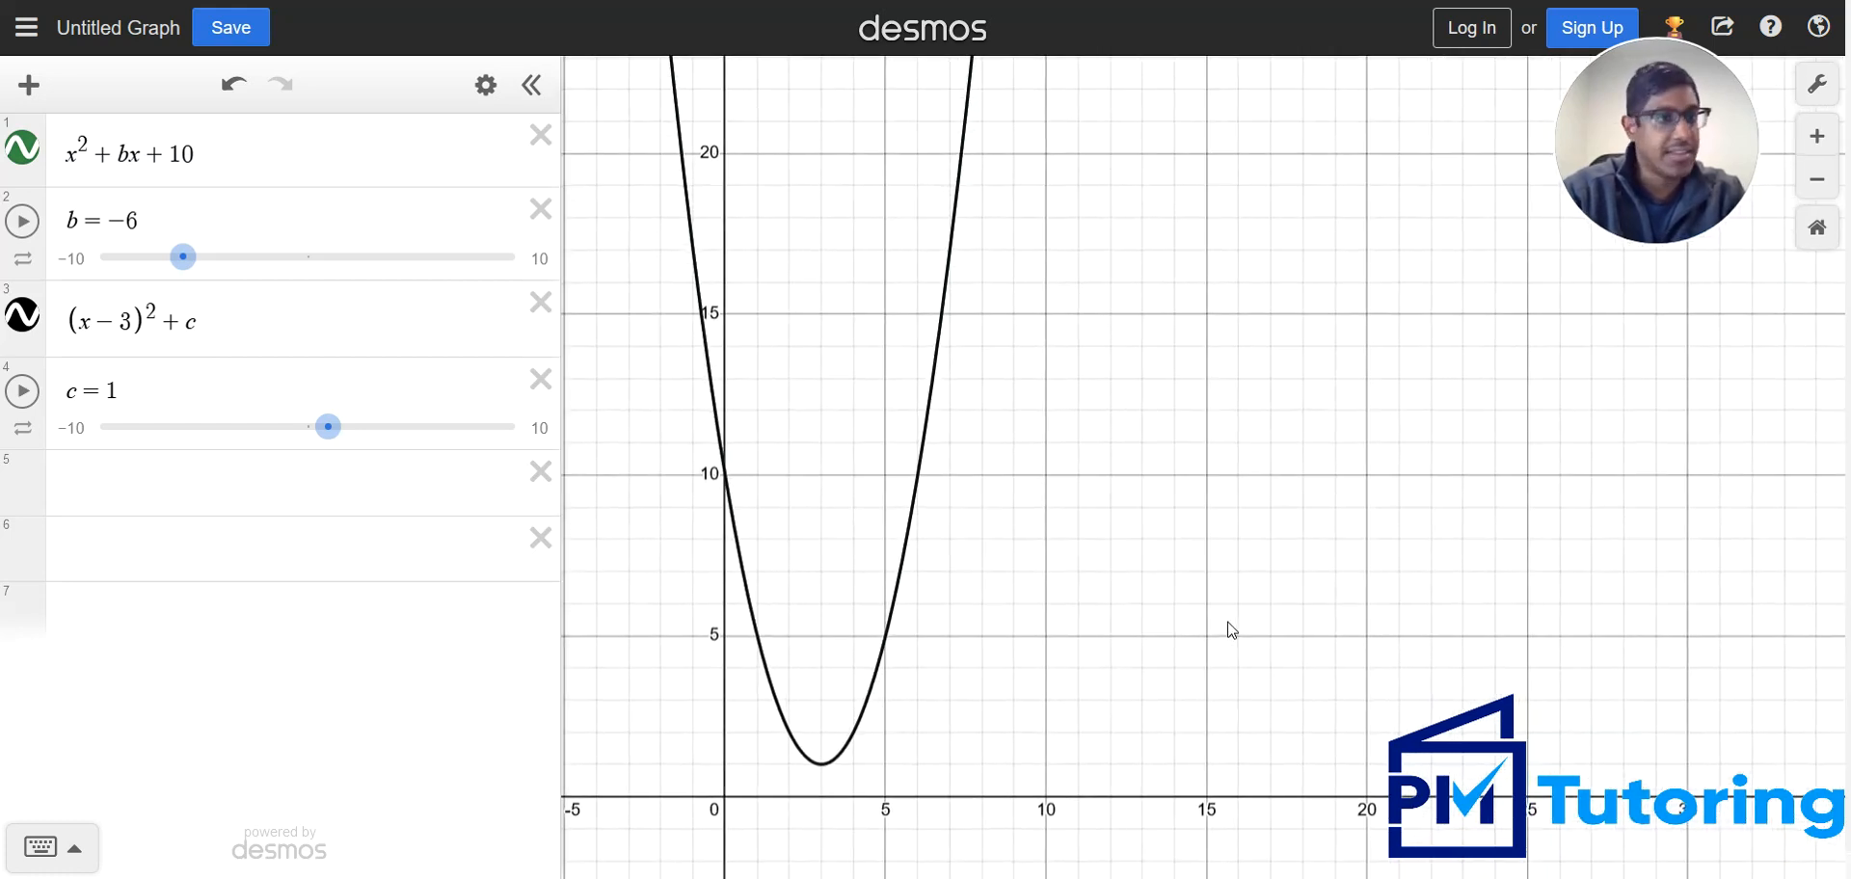
left_click(1095, 878)
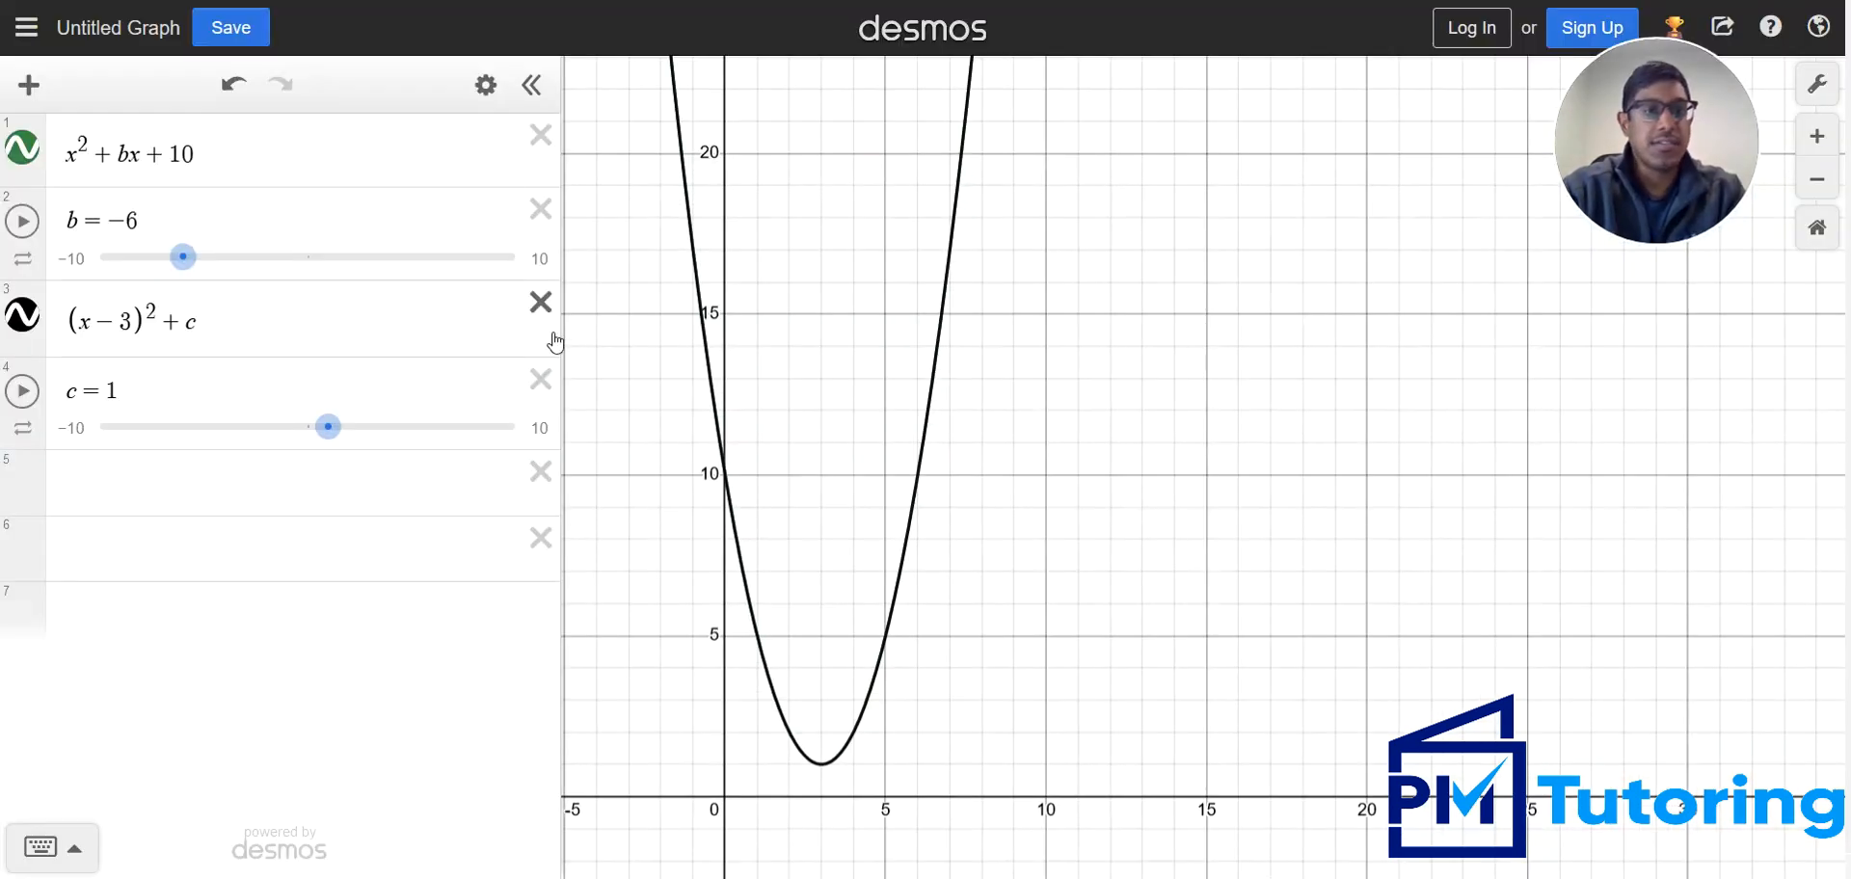
Delete both parabola expressions and the b and c sliders, leaving one empty row
left_click(541, 388)
left_click(541, 302)
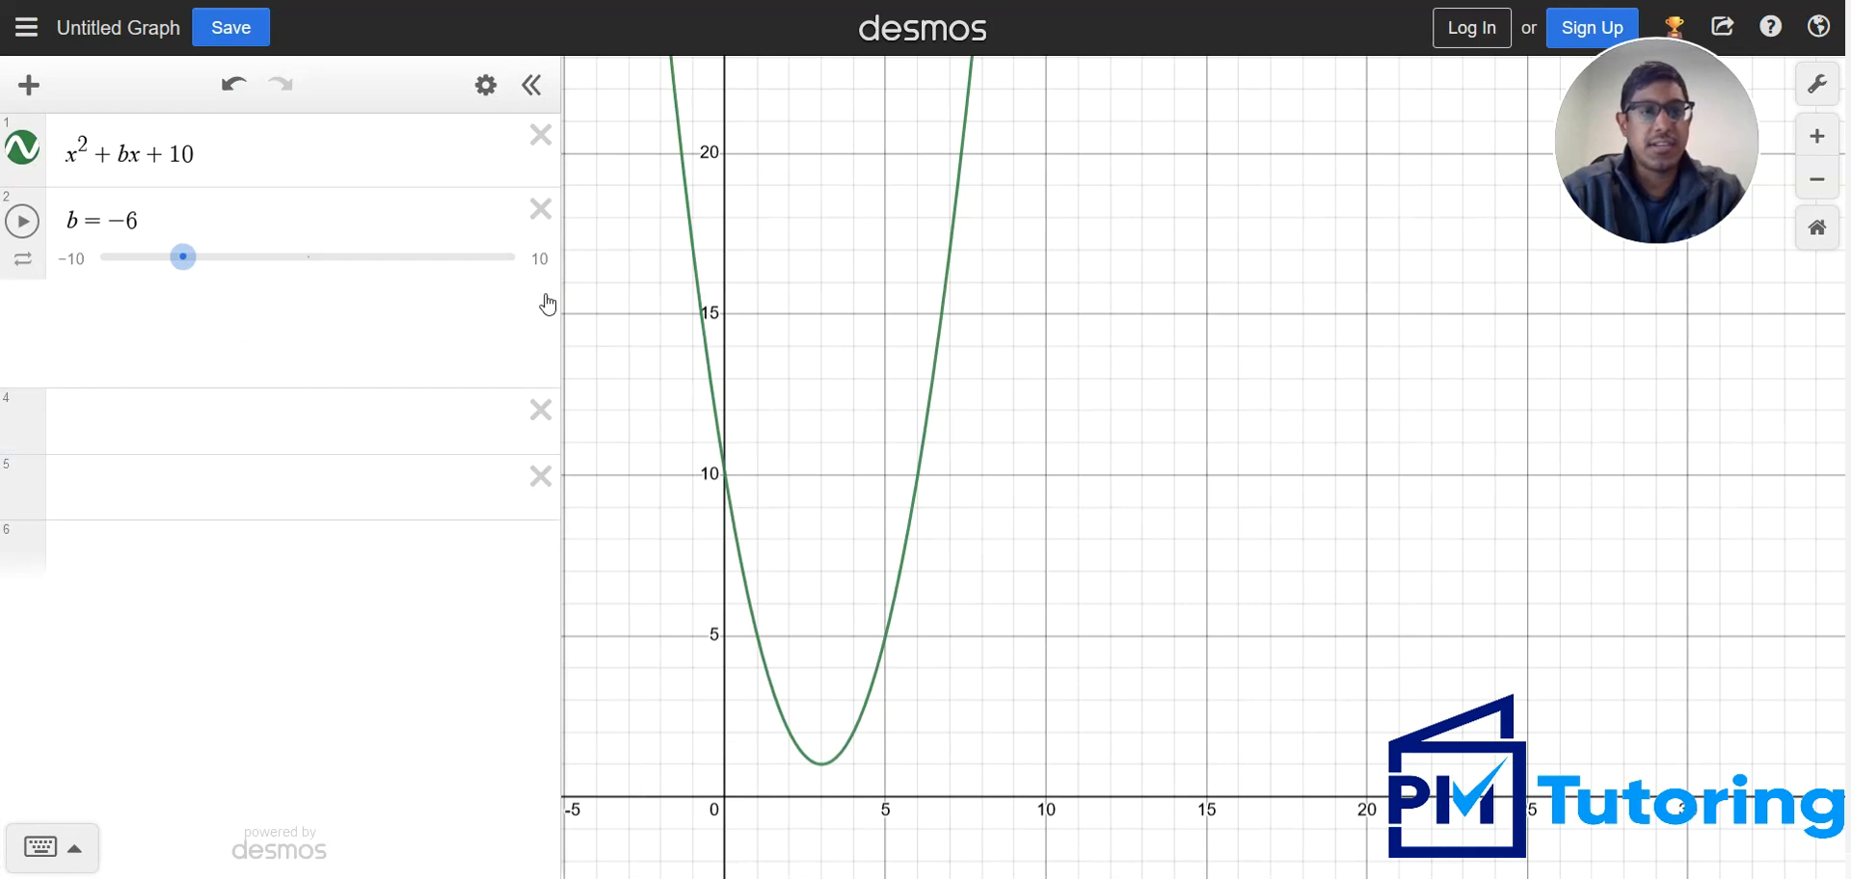
left_click(541, 209)
left_click_drag(336, 168, 5, 118)
key("BackSpace")
key("BackSpace")
key("BackSpace")
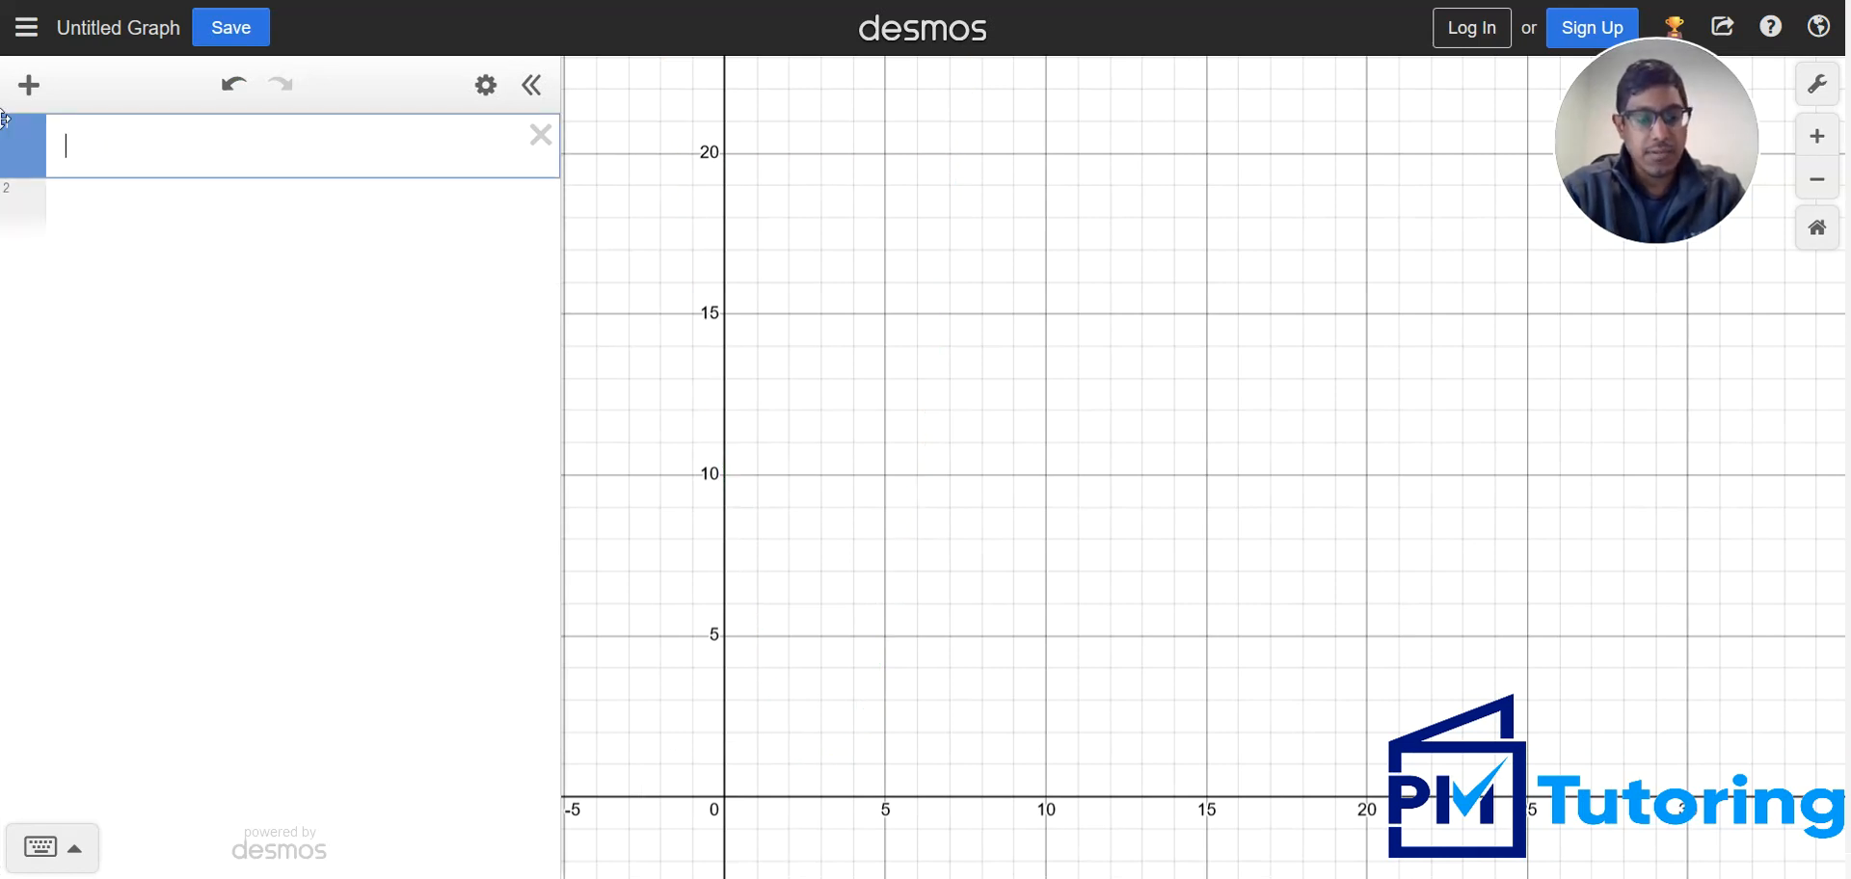
Enter 2^x − a with a slider for a, and check the target graph on the slide
type("2^x")
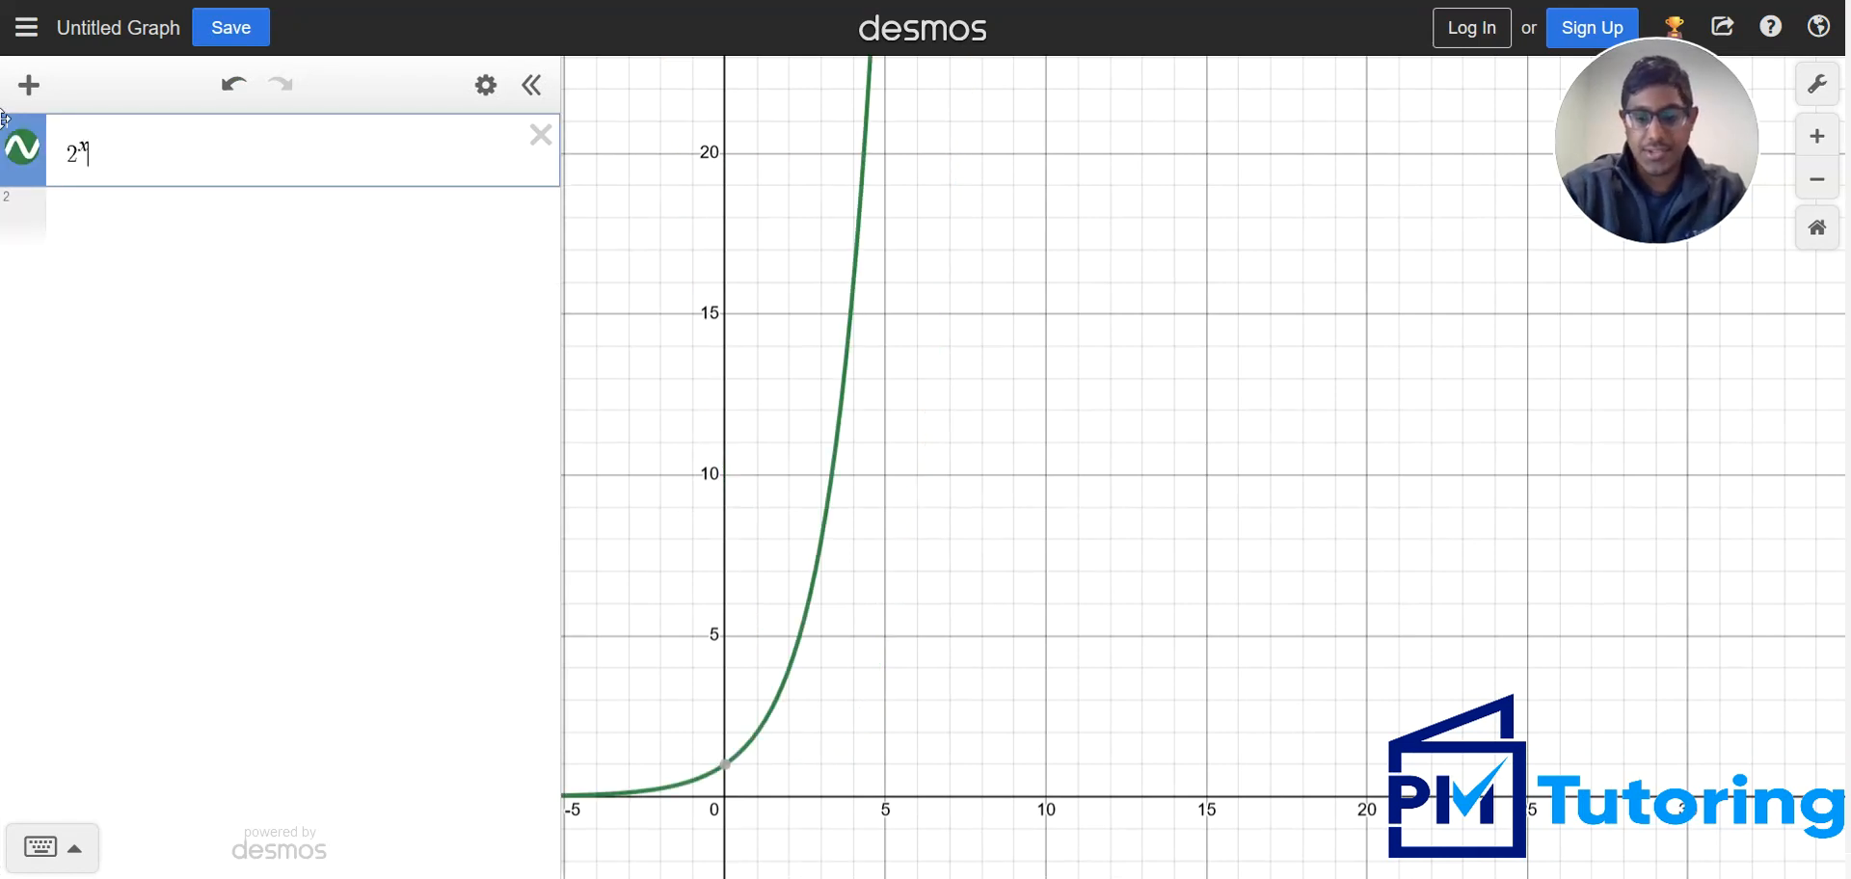
type("-a")
key("Return")
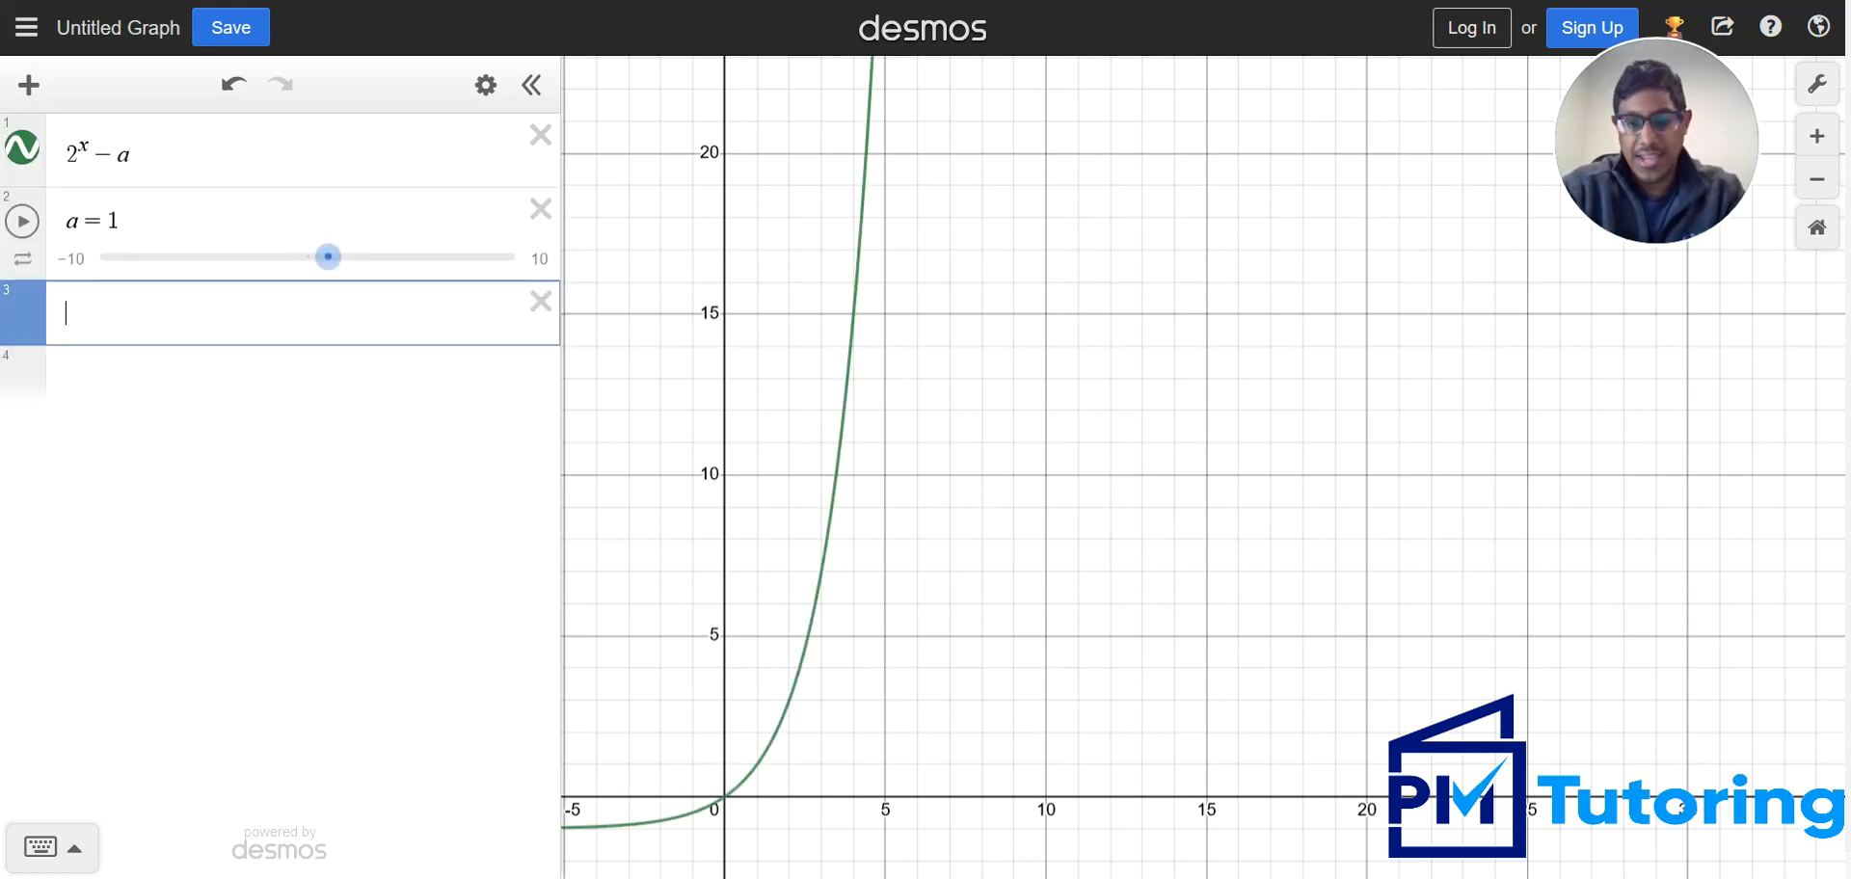
key("alt+Tab")
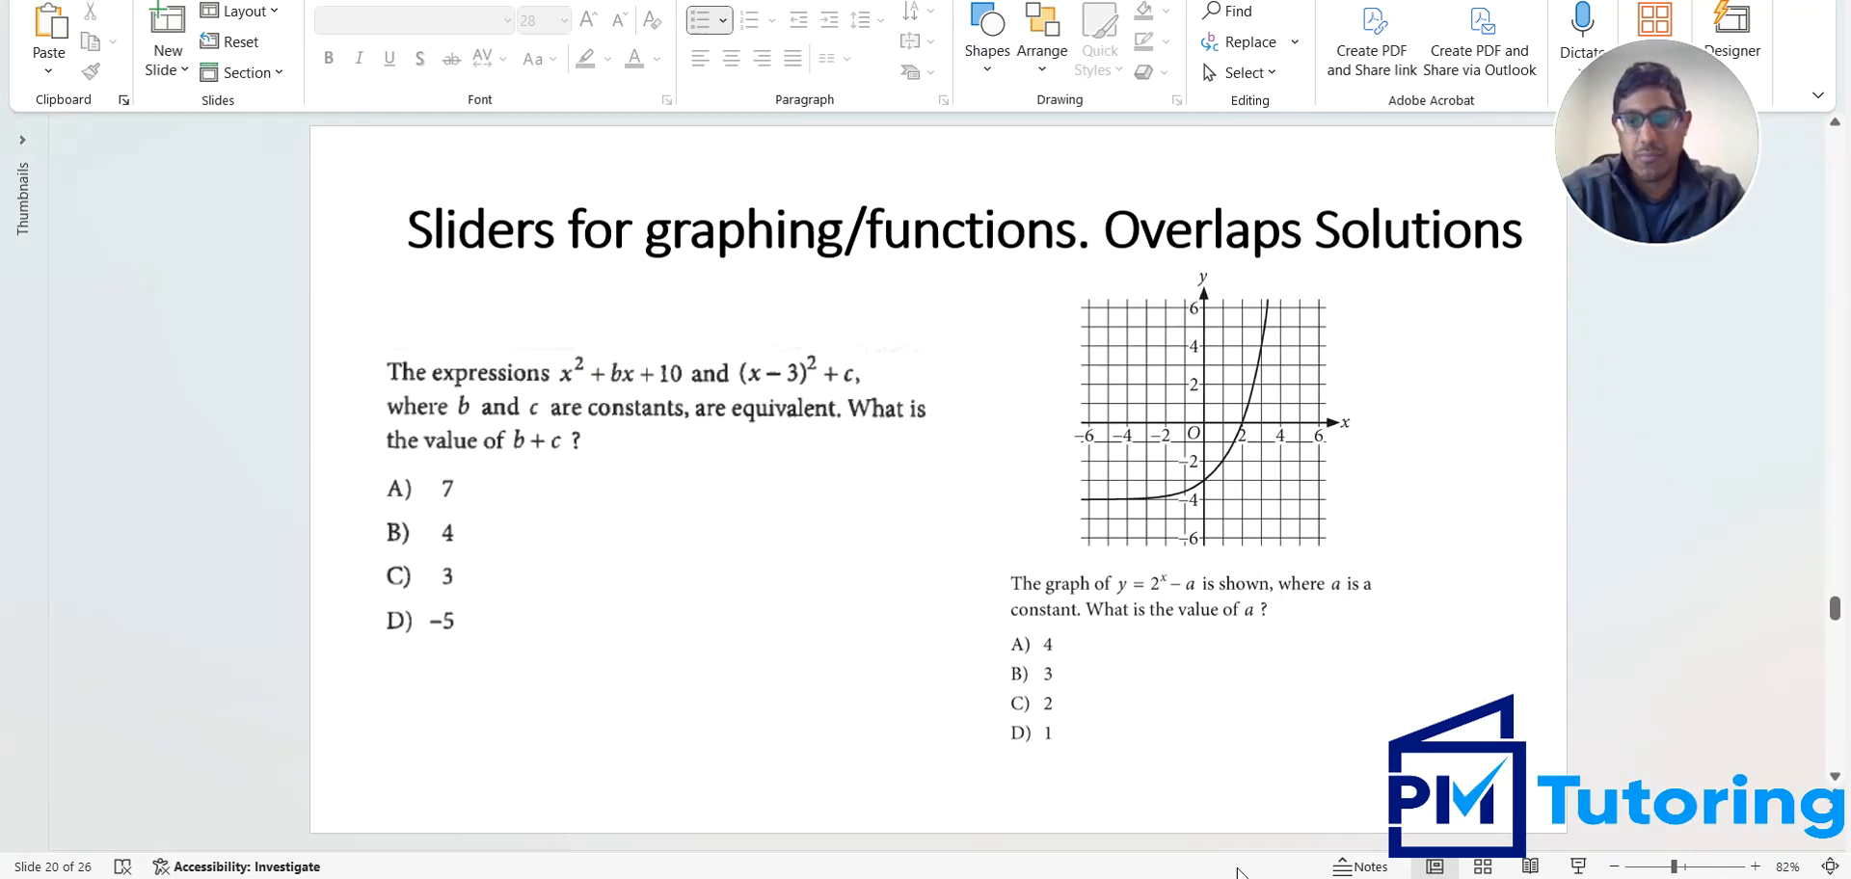
key("alt+Tab")
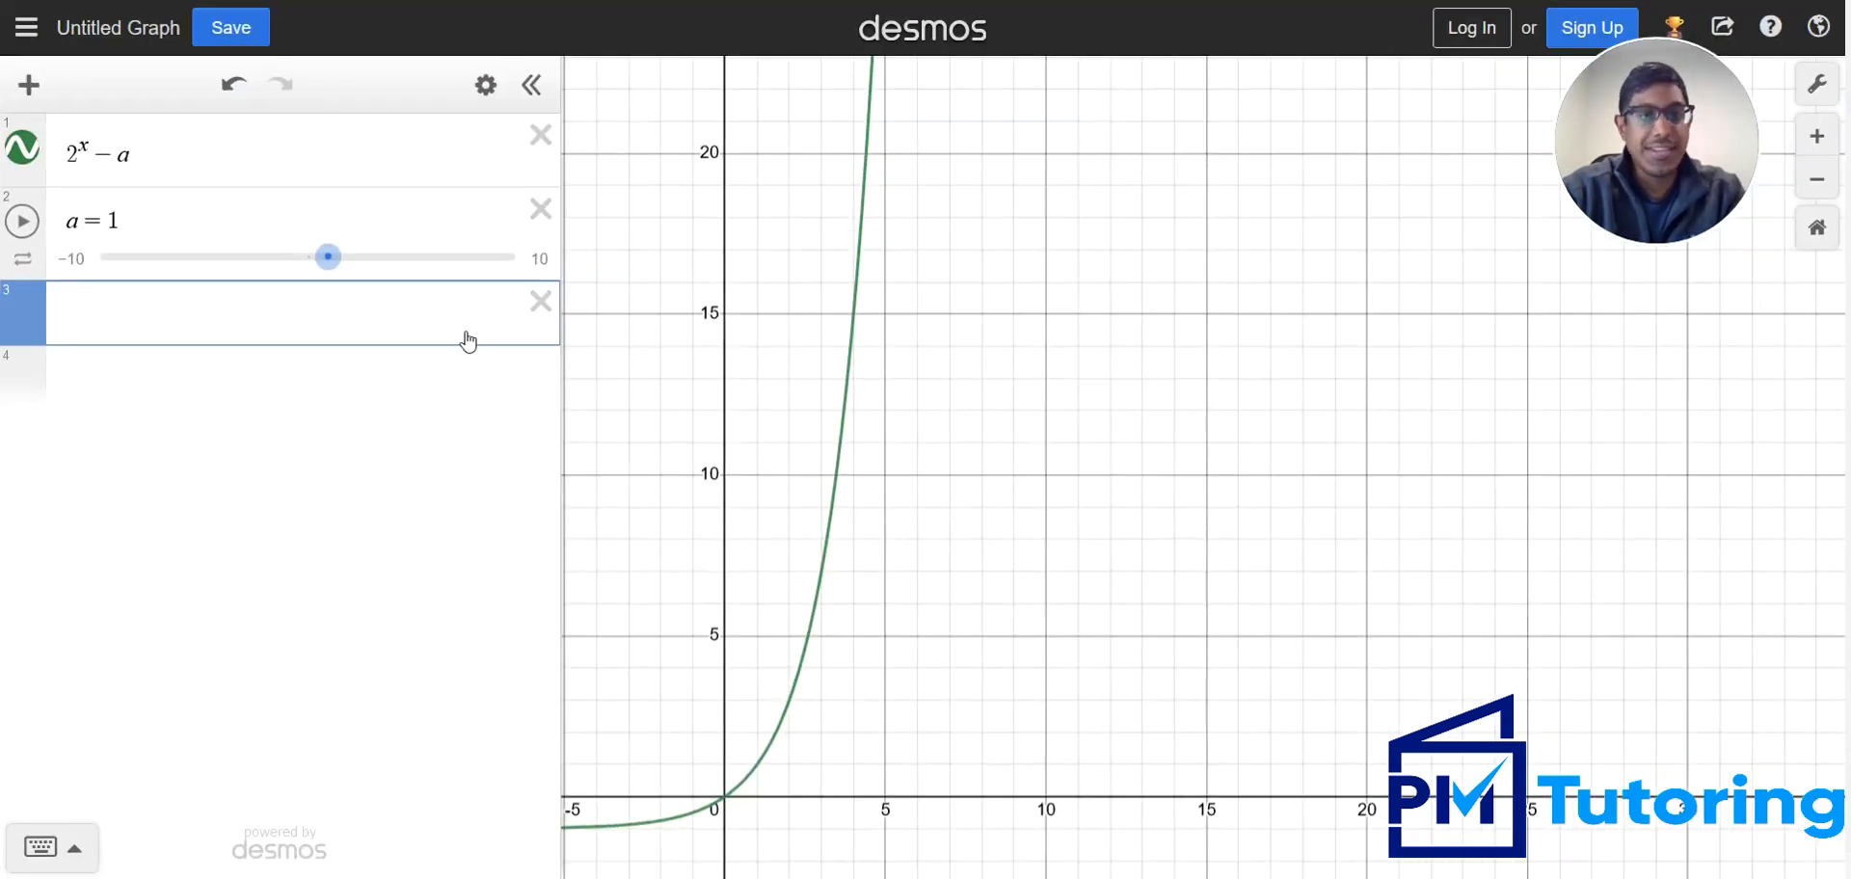
Set a to 4, inspect the curve's y-intercept, and compare it with the graph on the slide
left_click(1025, 710)
left_click_drag(1025, 710, 1202, 413)
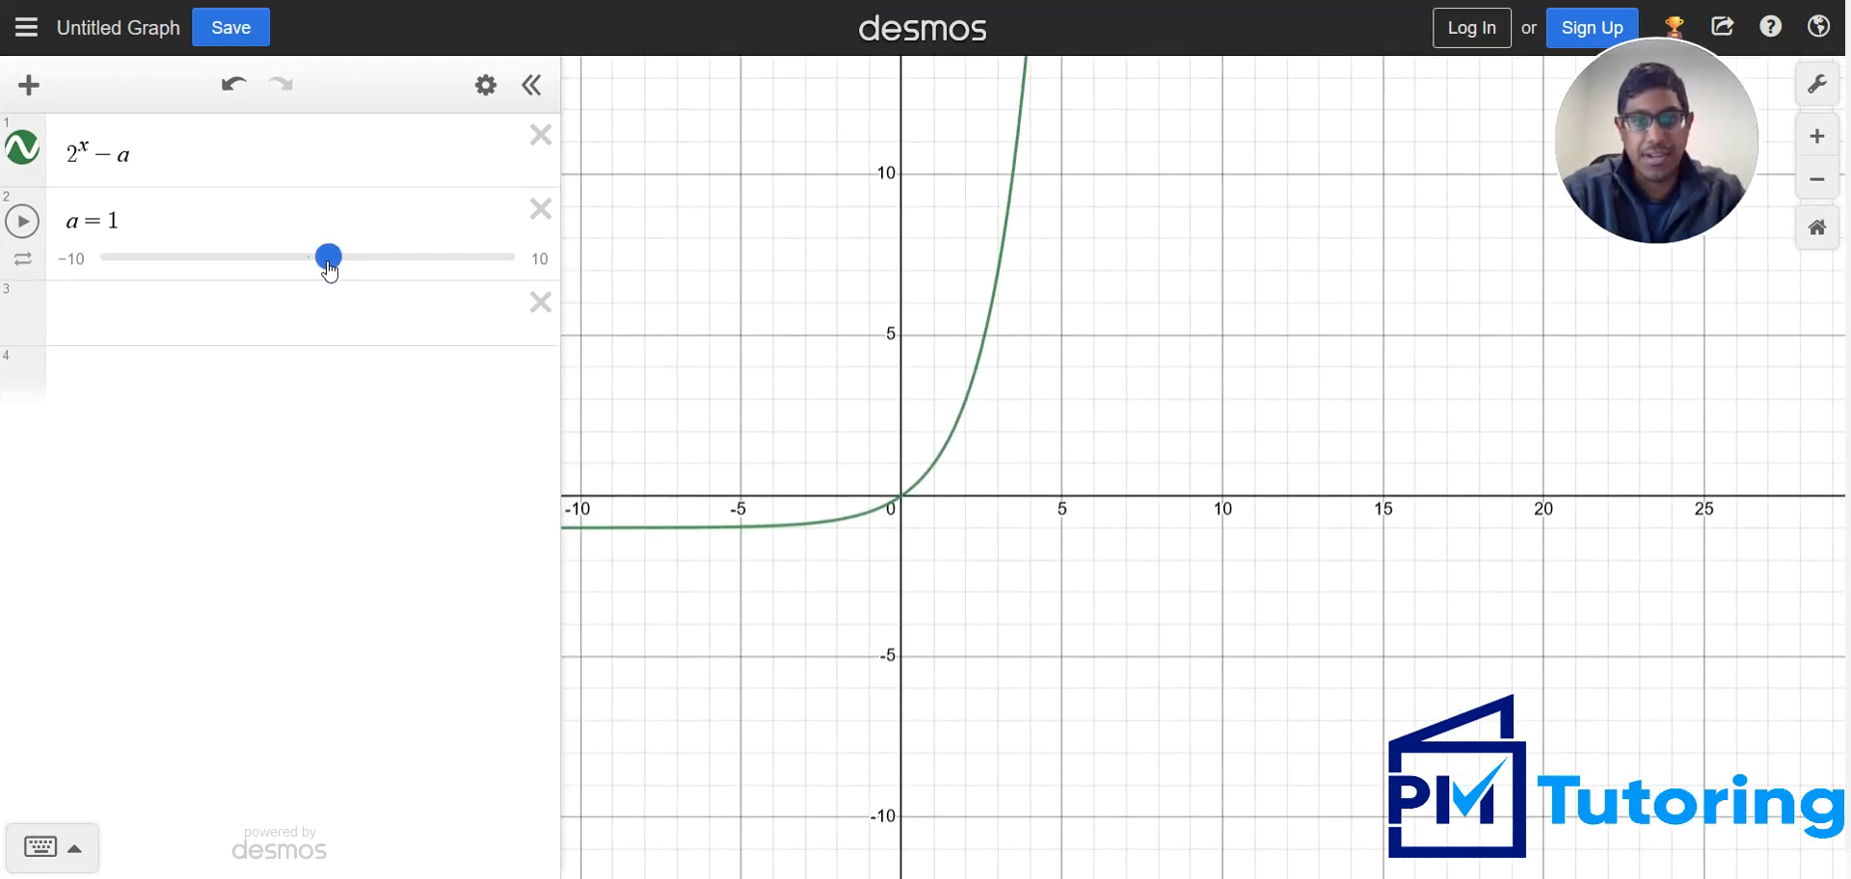
left_click_drag(329, 269, 392, 275)
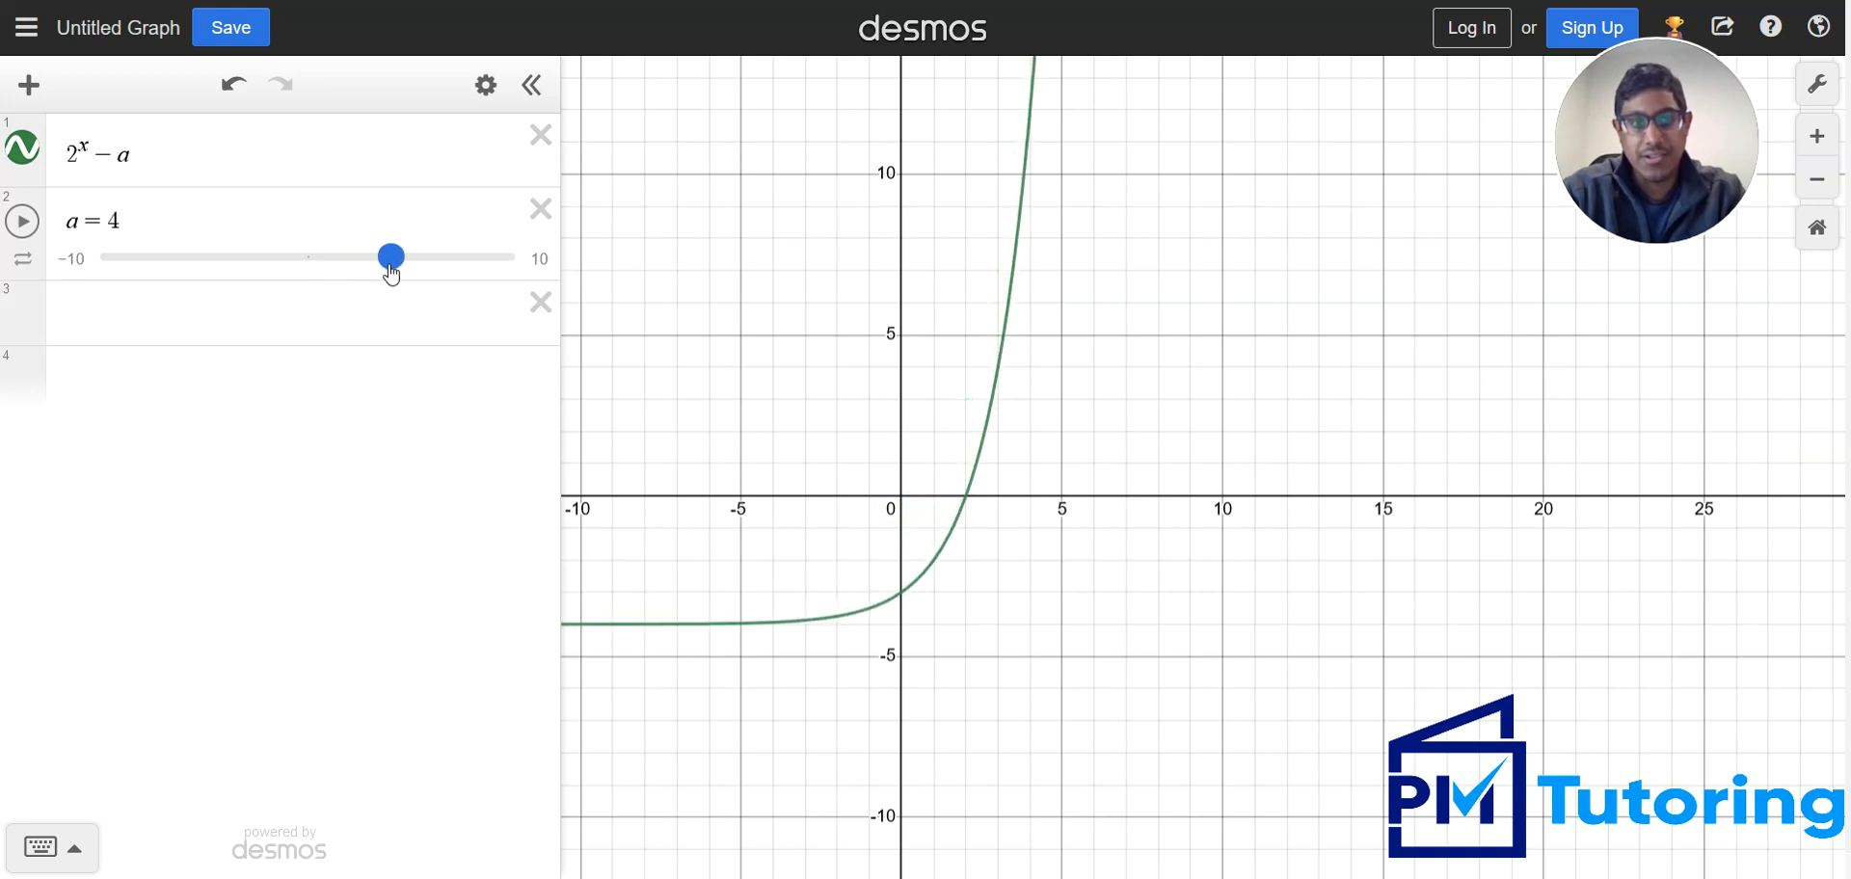
left_click(902, 595)
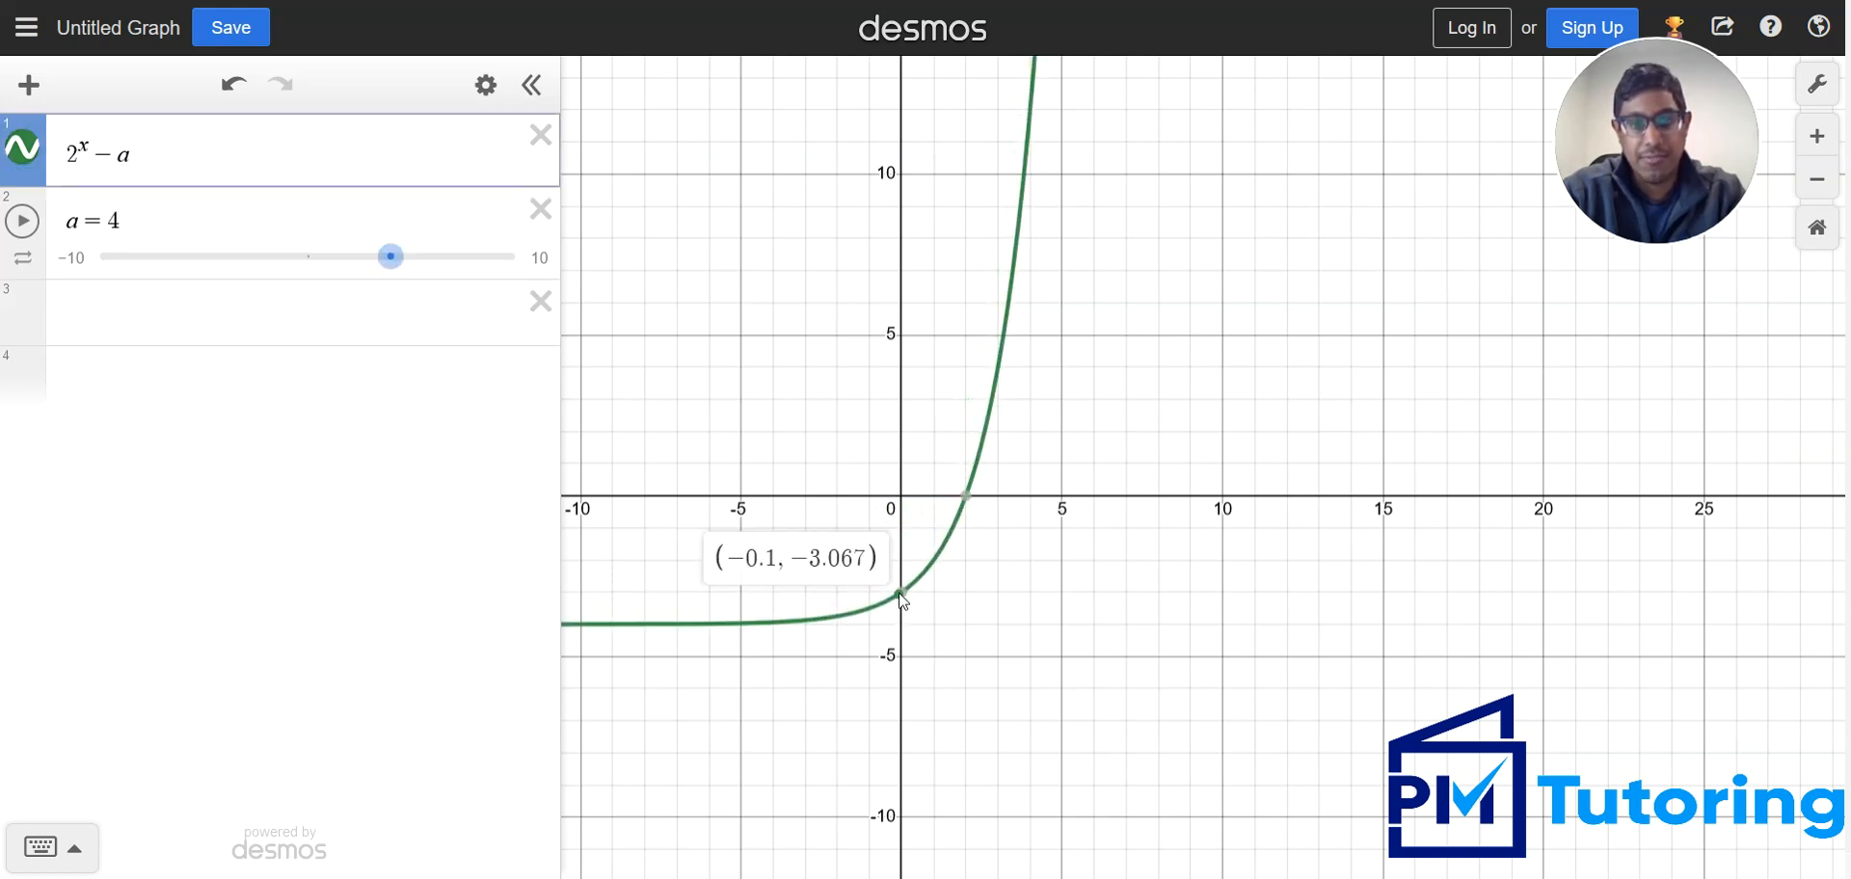
mouse_move(904, 595)
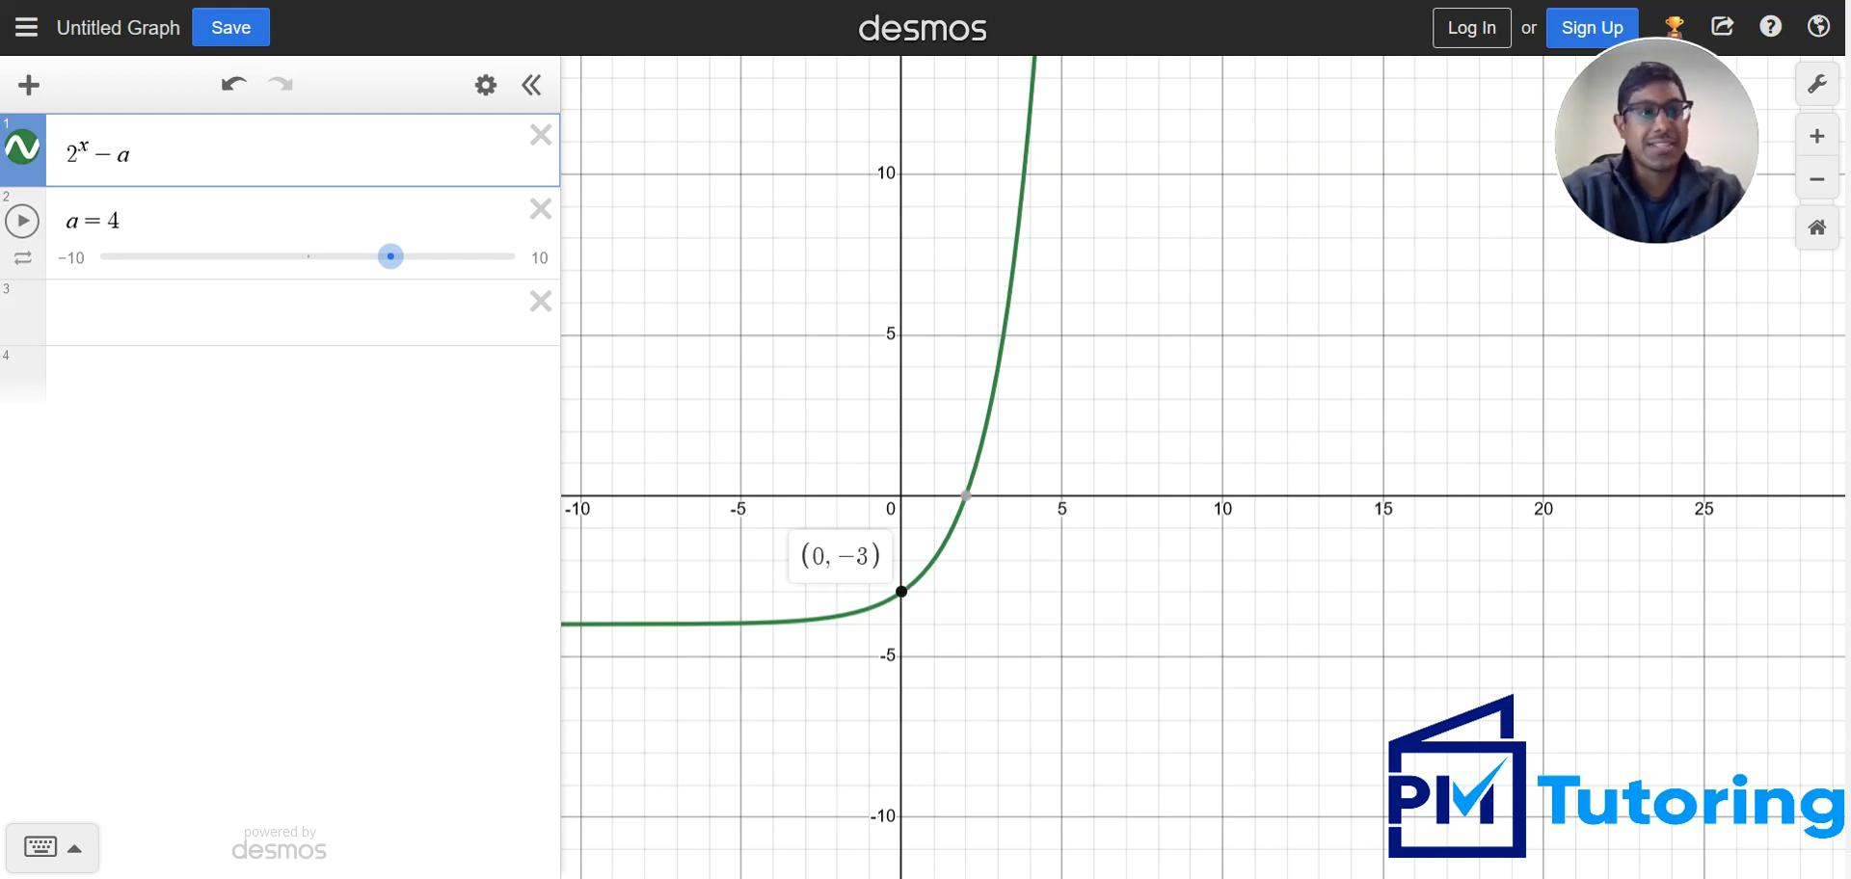
key("alt+Tab")
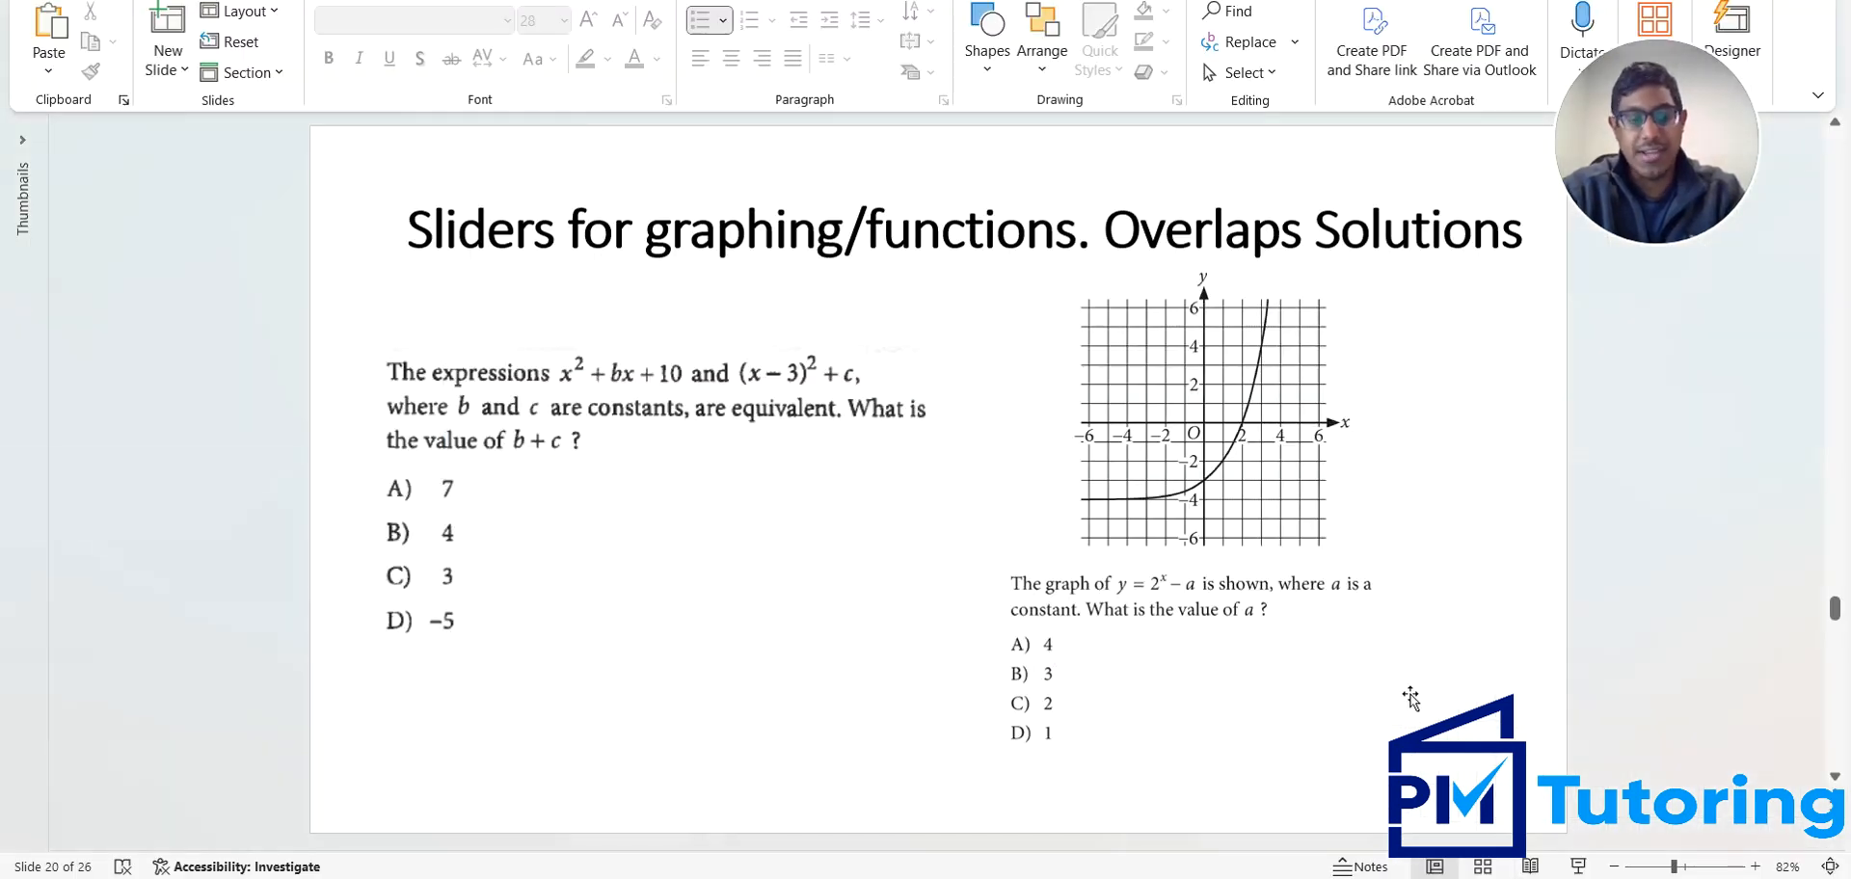